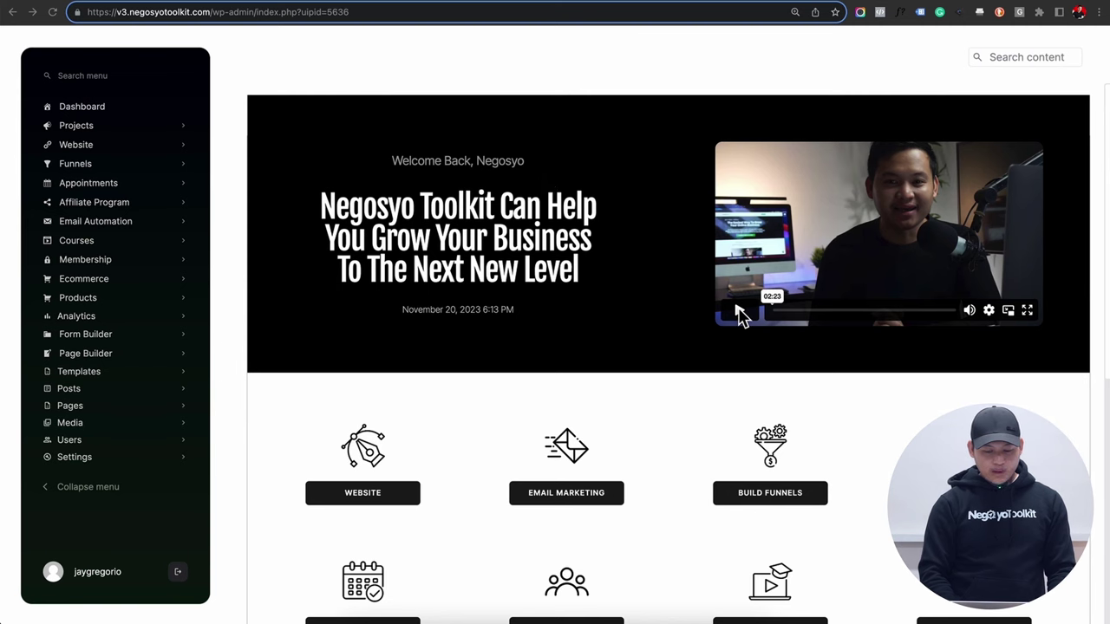
Step: Open the Negosyo Toolkit Masterclass 3.0 course from the dashboard's tutorials
scroll(547, 315, down, 3)
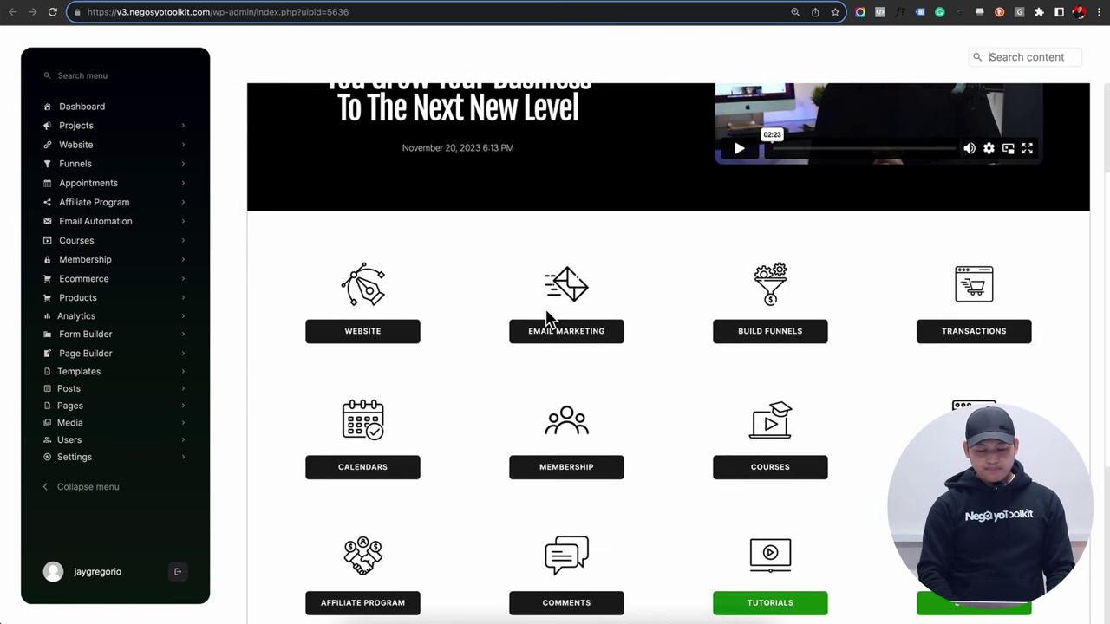
scroll(429, 407, down, 2)
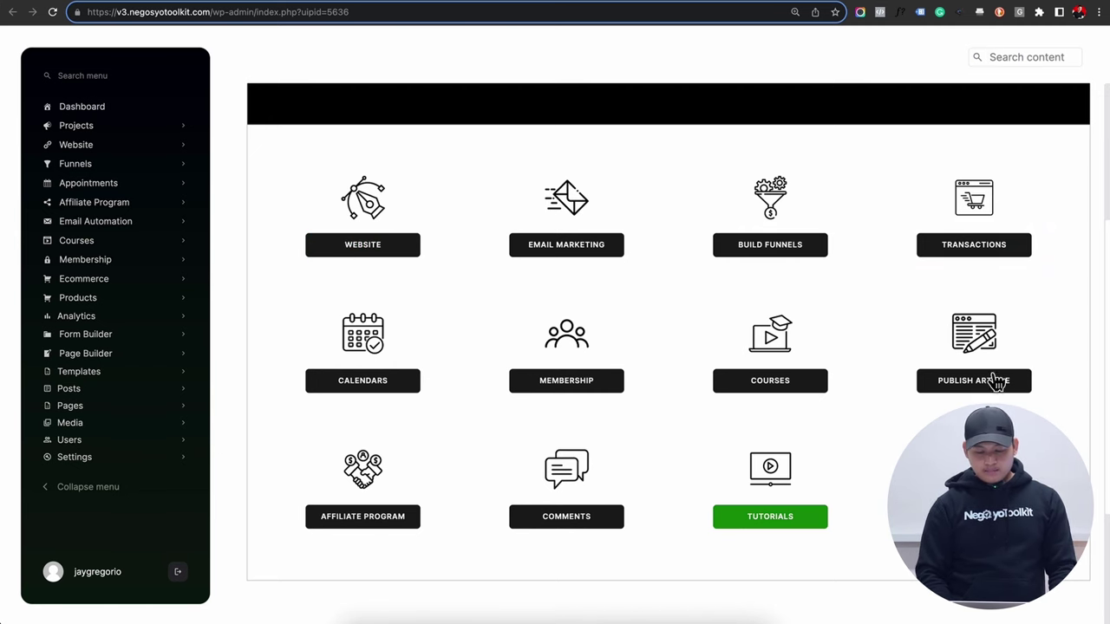
click(766, 525)
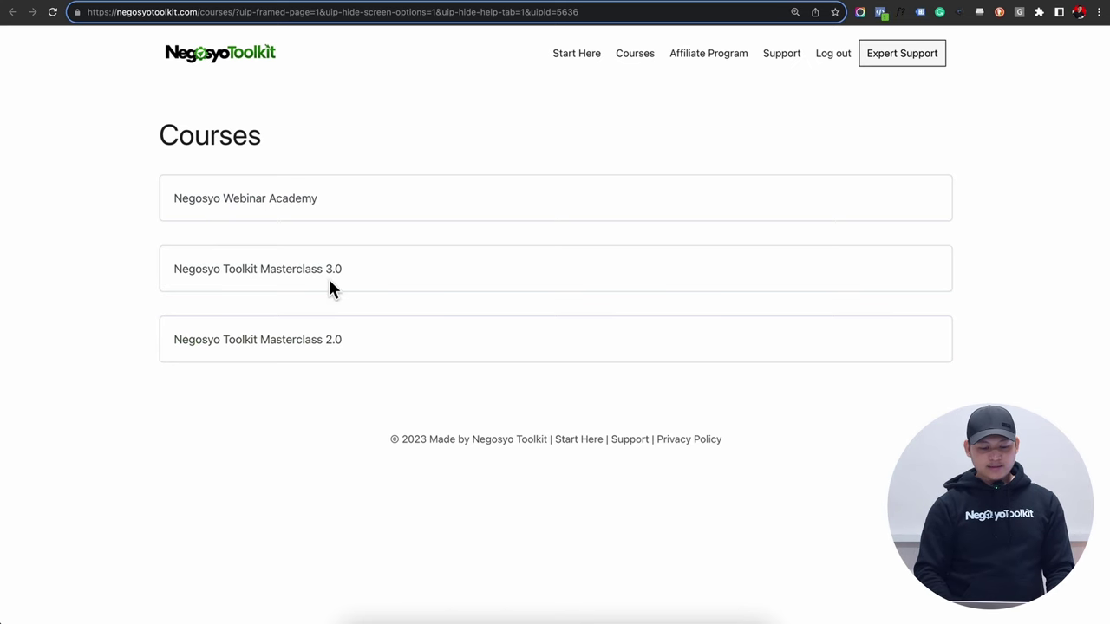
click(333, 274)
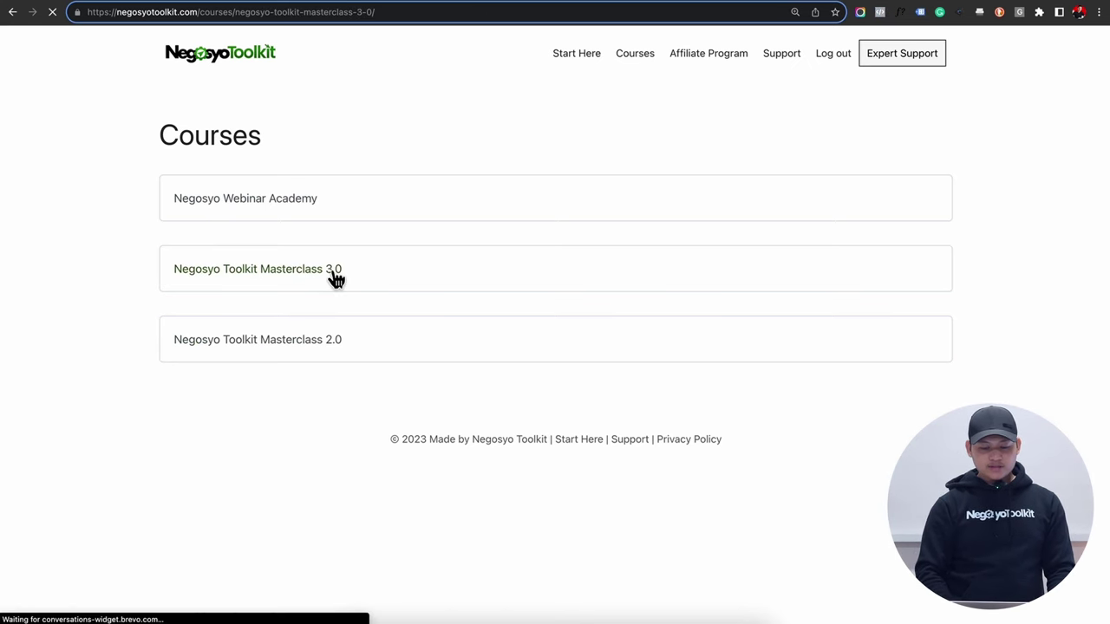
Step: Open the Module #6 – Affiliate Program lesson from the course content and return to the dashboard
scroll(397, 422, down, 5)
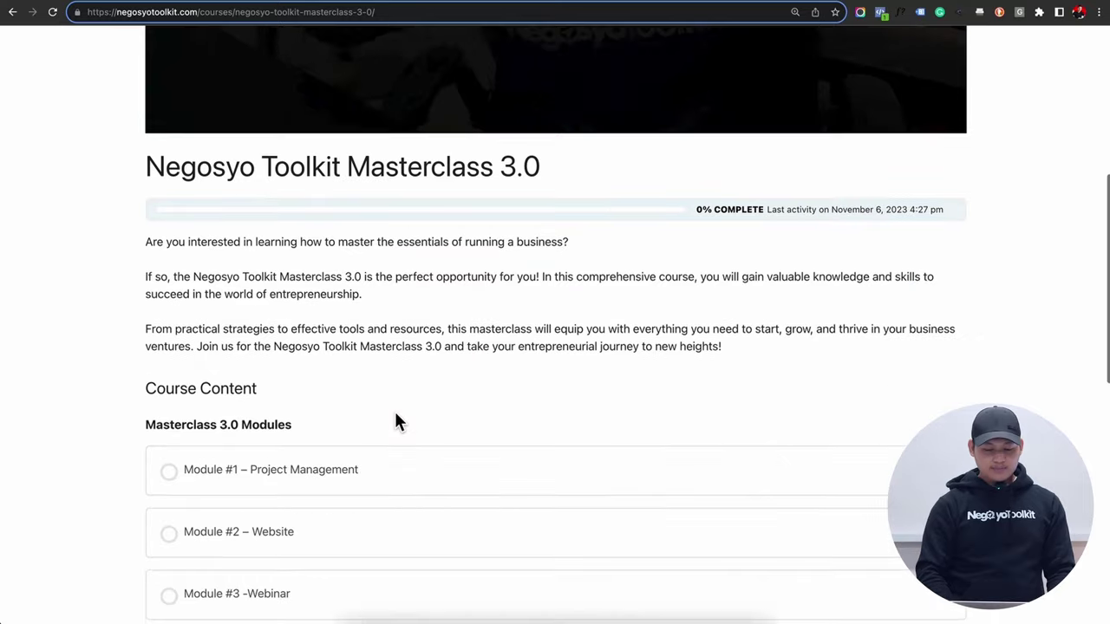
scroll(397, 415, down, 6)
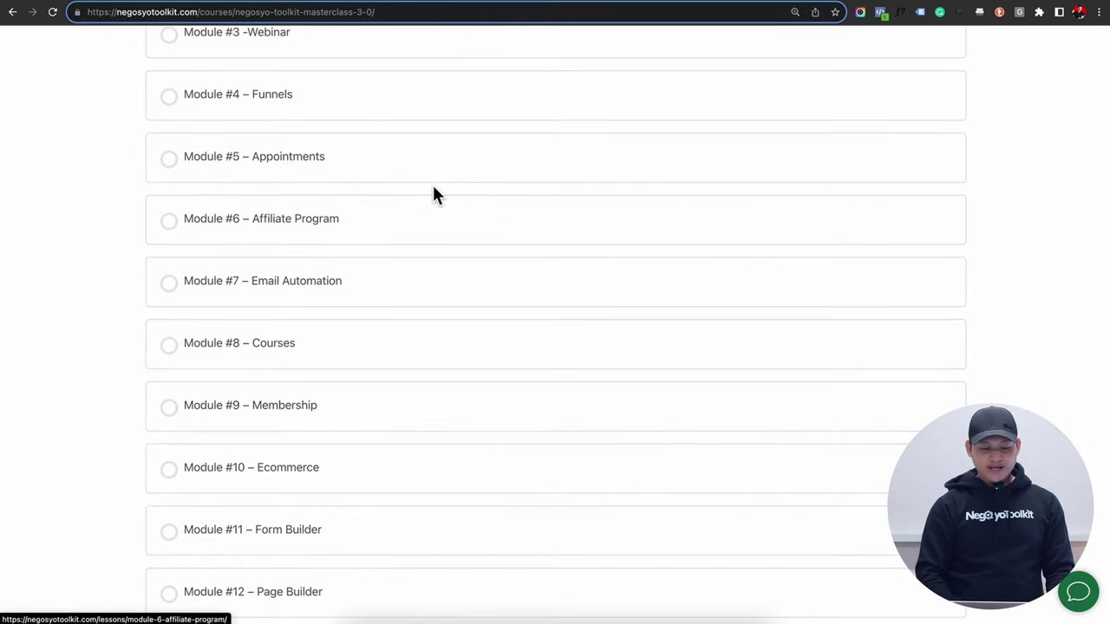
click(305, 230)
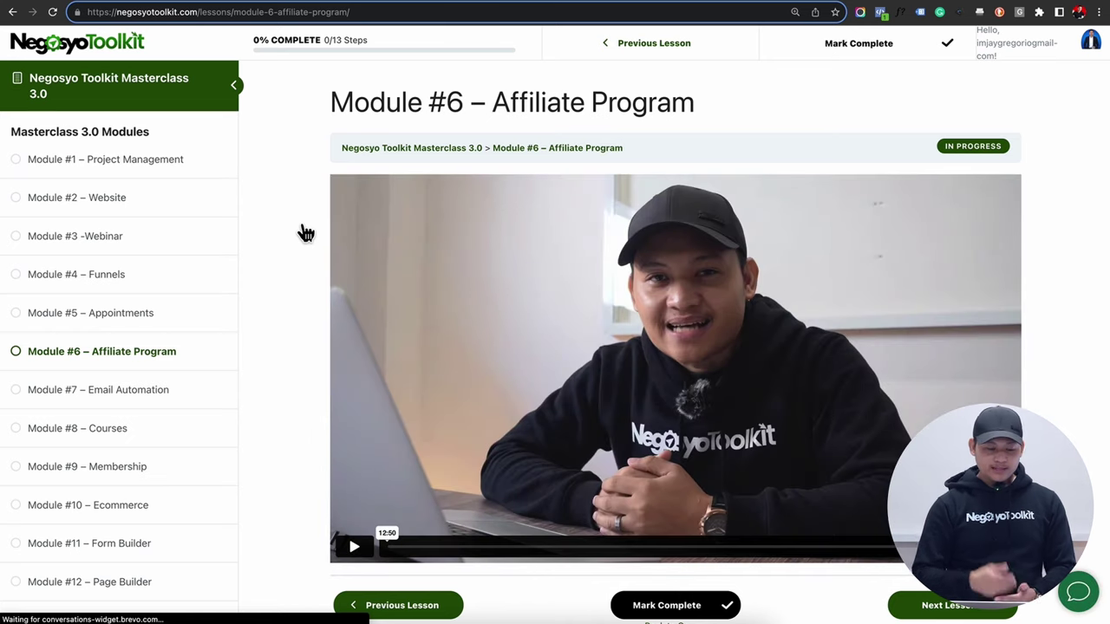
click(1000, 1)
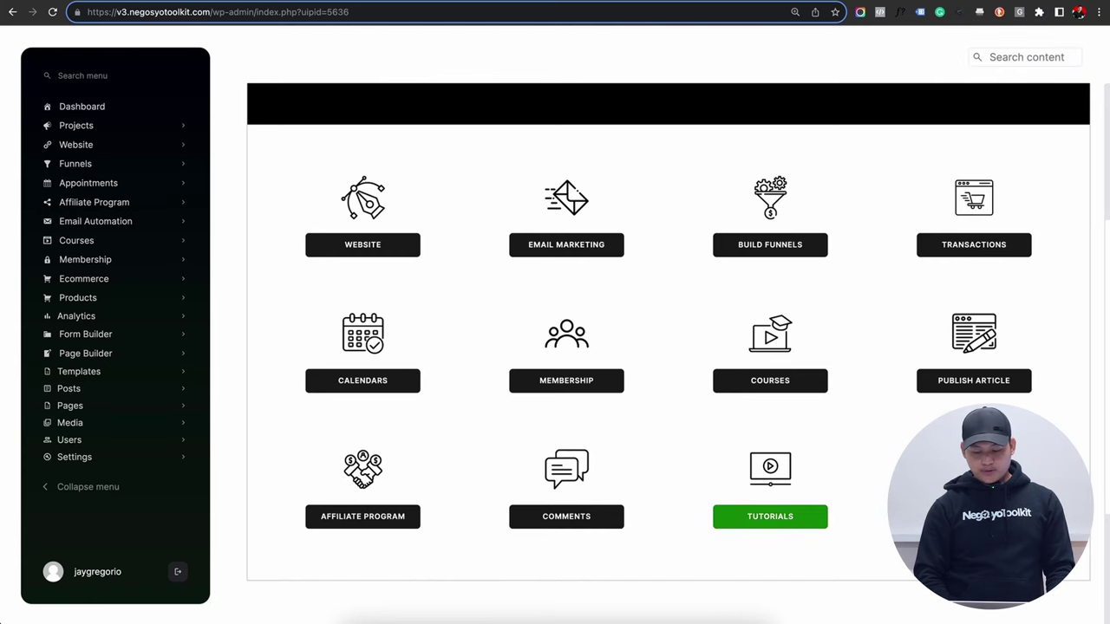
Step: Open the support knowledge base, look through its help topics and return to the dashboard
click(770, 515)
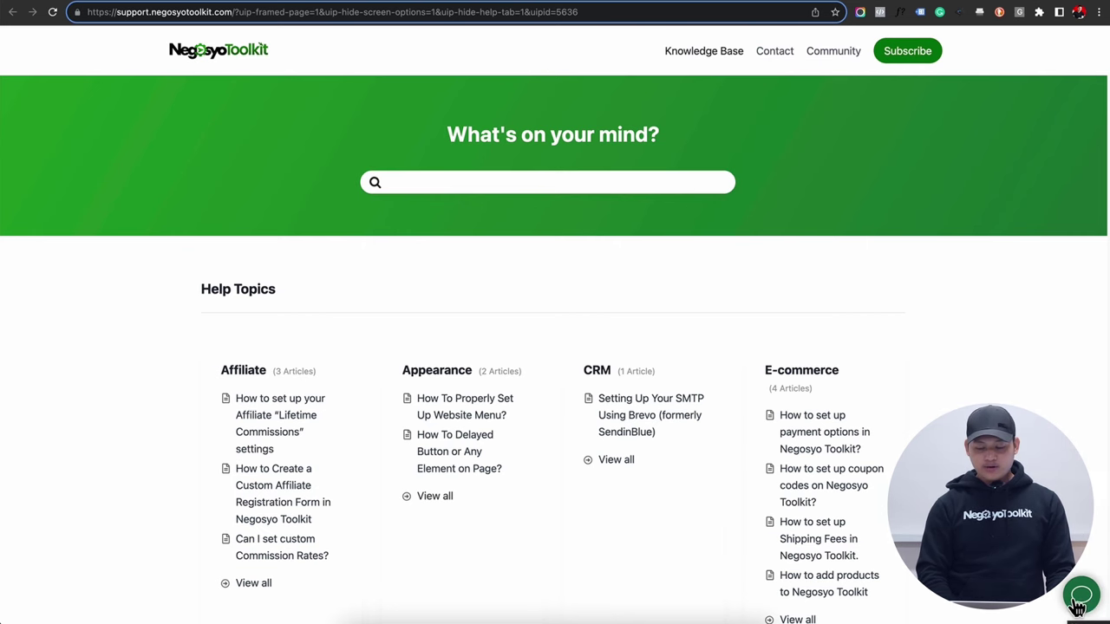
scroll(555, 347, down, 15)
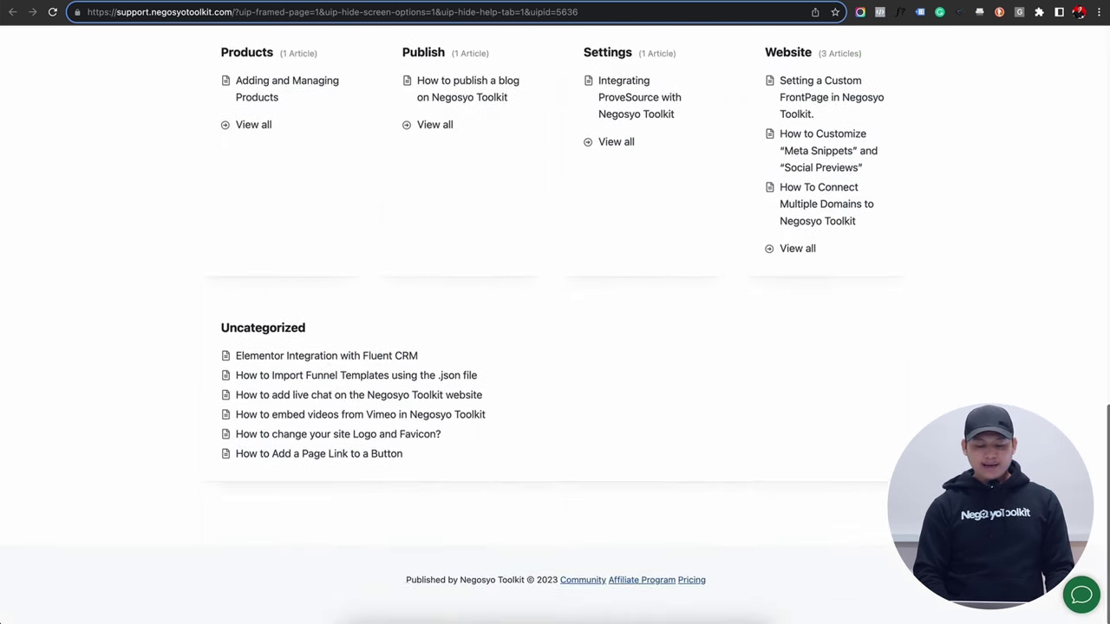
scroll(555, 346, up, 15)
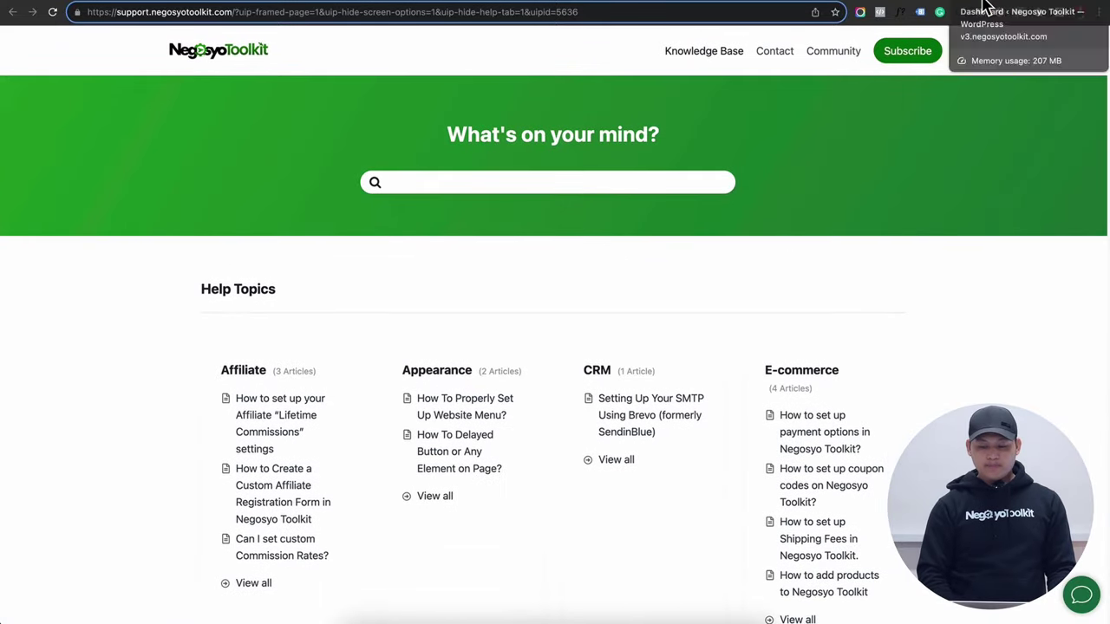
click(989, 4)
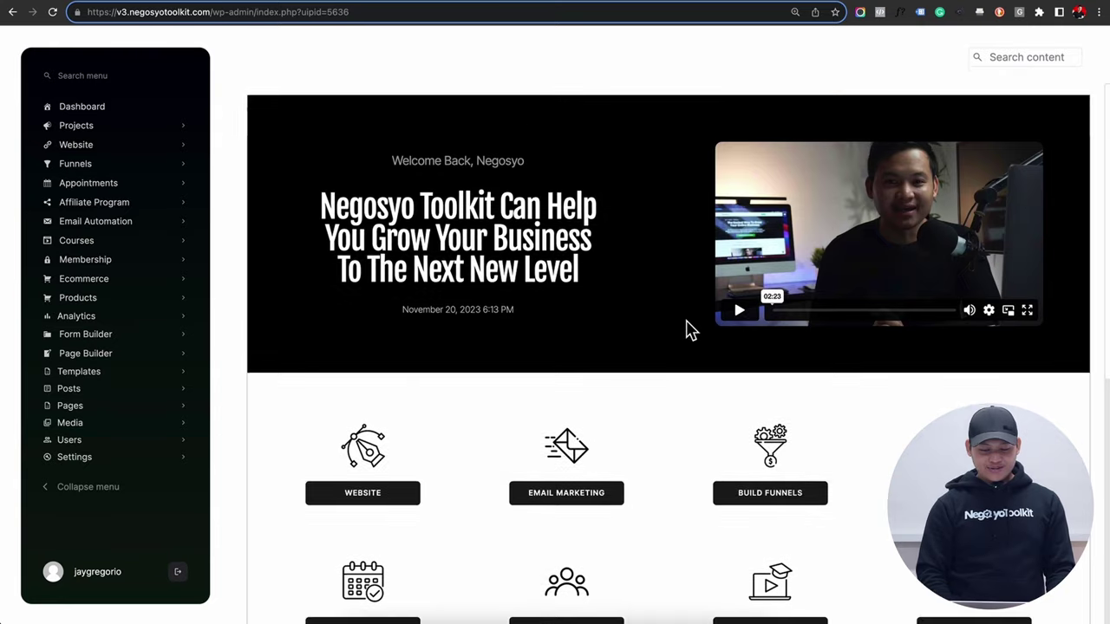
Step: Open the website customizer from the dashboard and go to the website's Site Library
scroll(685, 330, down, 3)
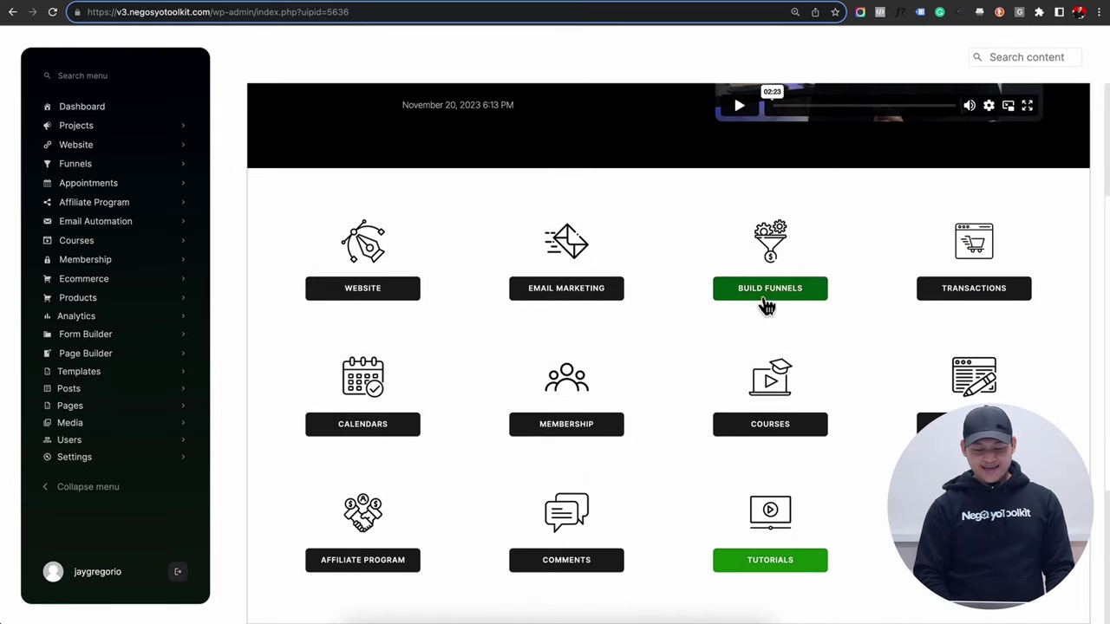
click(400, 307)
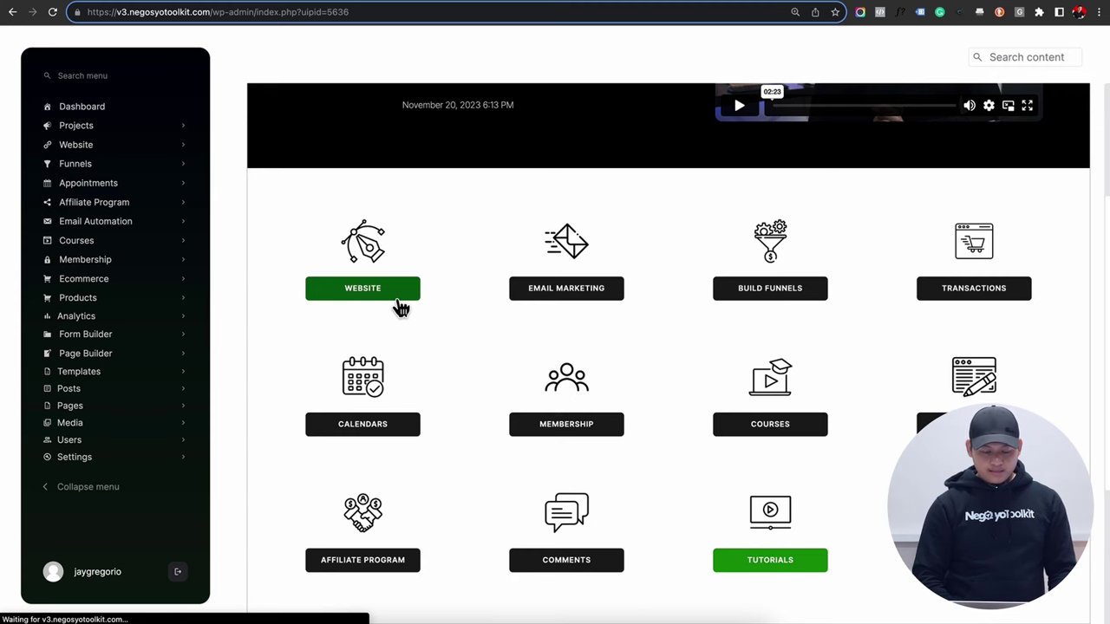
click(353, 298)
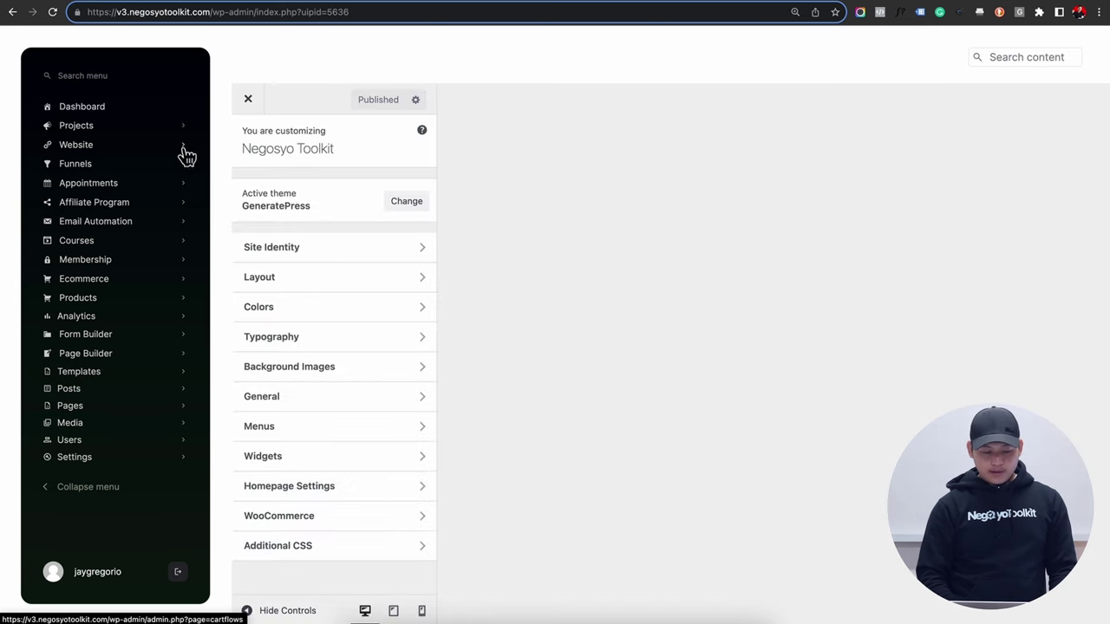
click(186, 154)
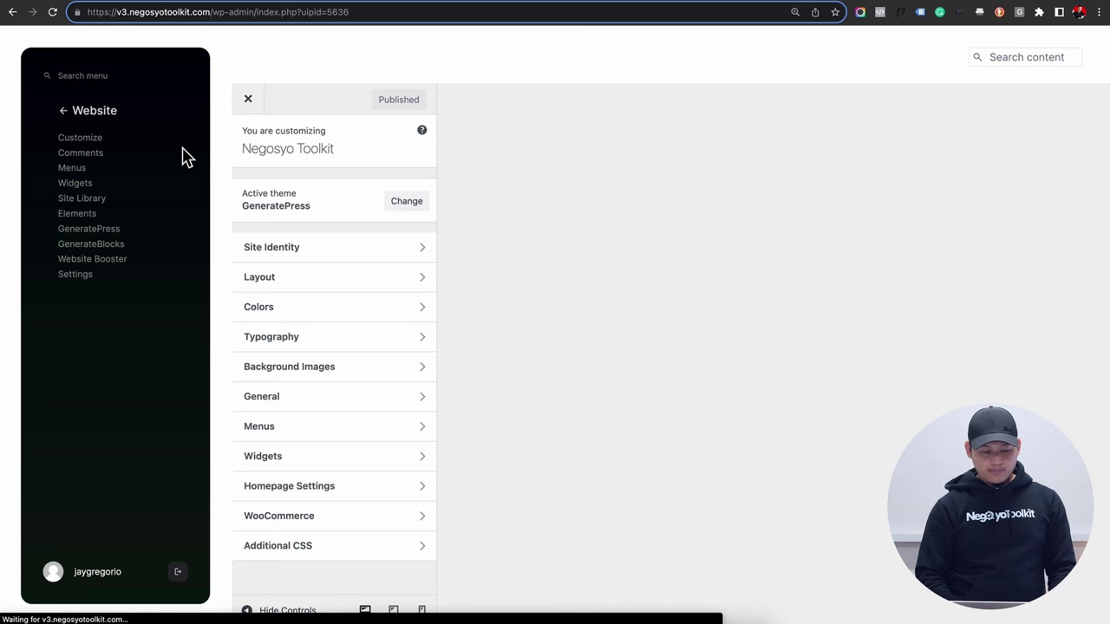
click(78, 201)
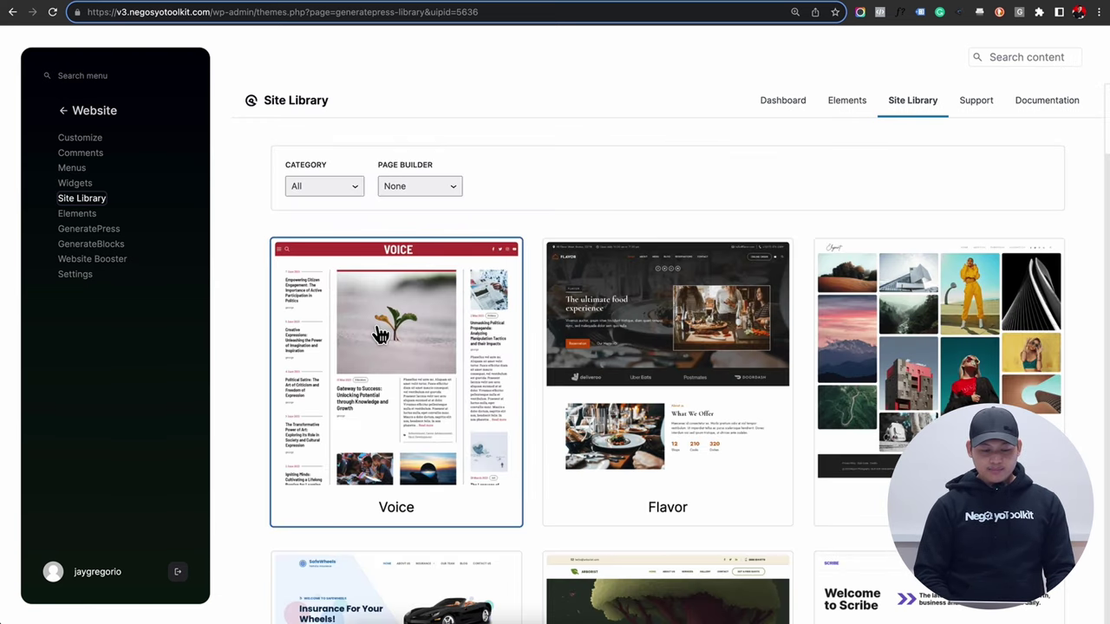
Step: Browse the Site Library's ready-made templates to find a suitable website design
scroll(380, 336, down, 2)
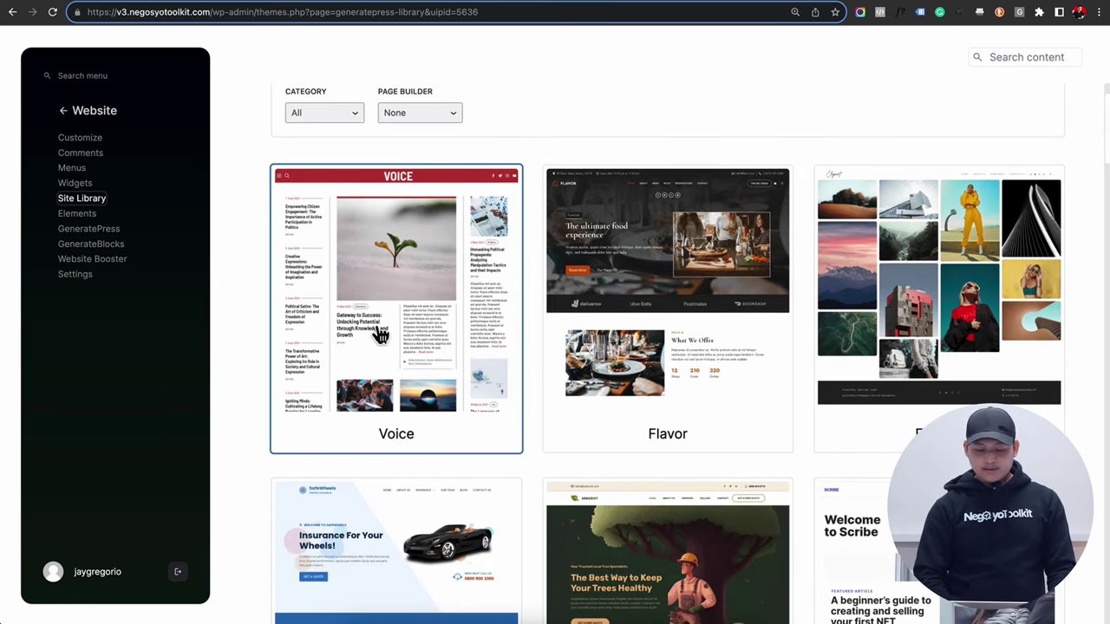
scroll(380, 335, down, 3)
scroll(380, 336, down, 2)
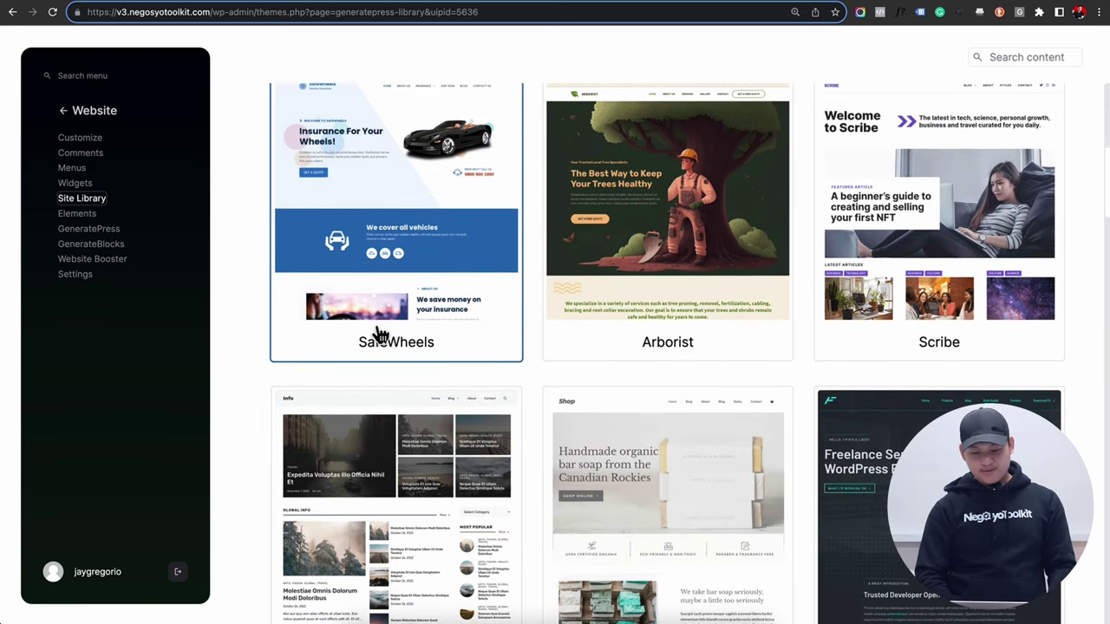
scroll(911, 230, down, 6)
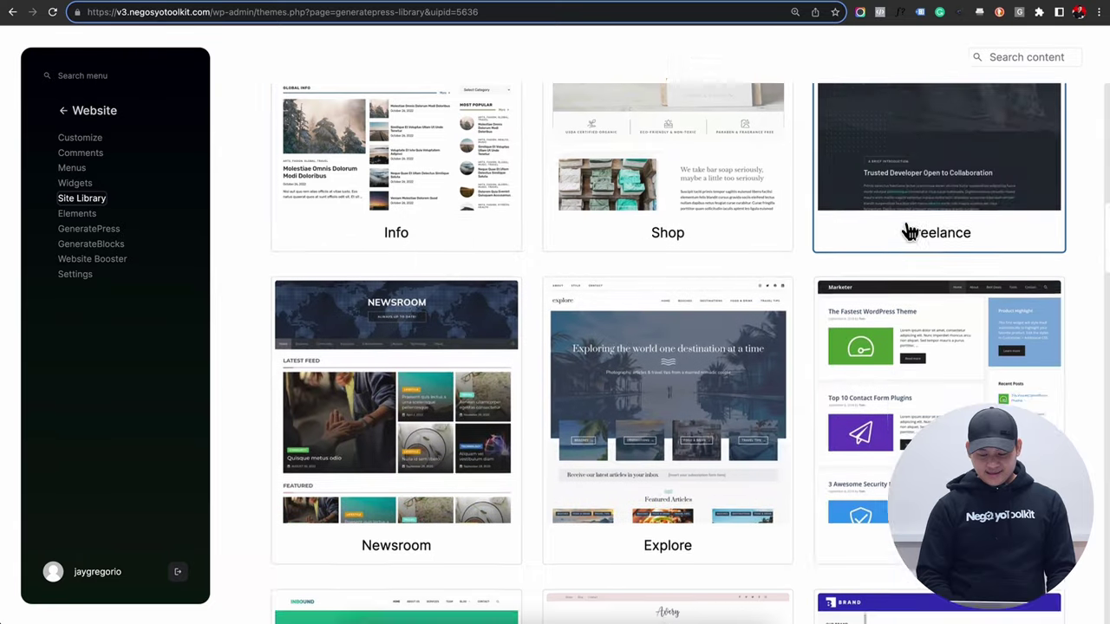
scroll(910, 230, down, 4)
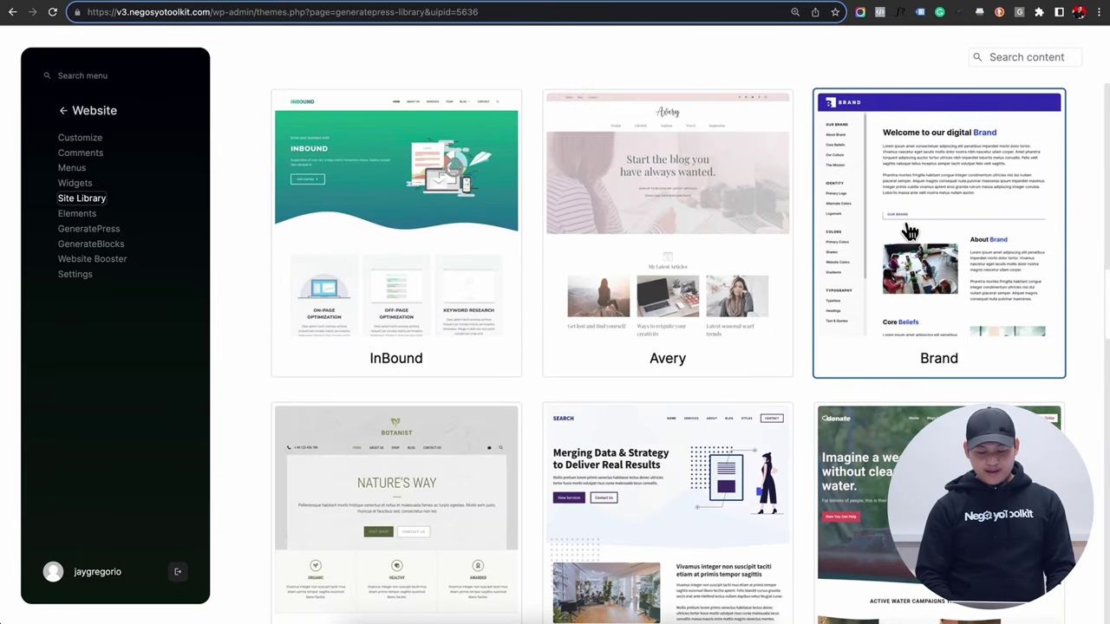
scroll(911, 230, down, 2)
scroll(648, 295, down, 2)
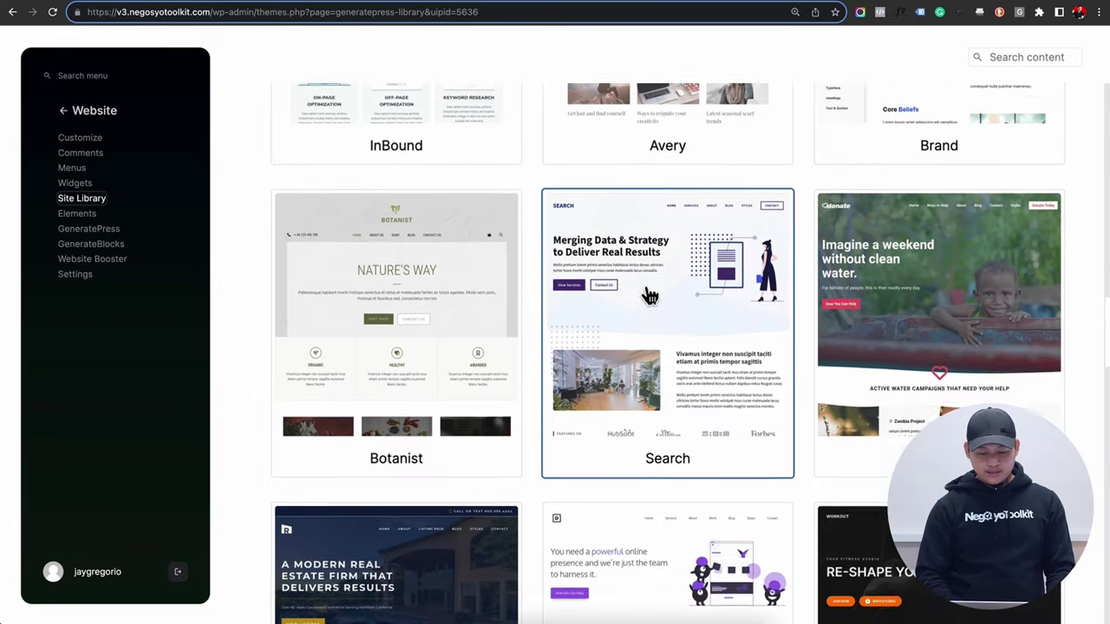
scroll(649, 295, down, 3)
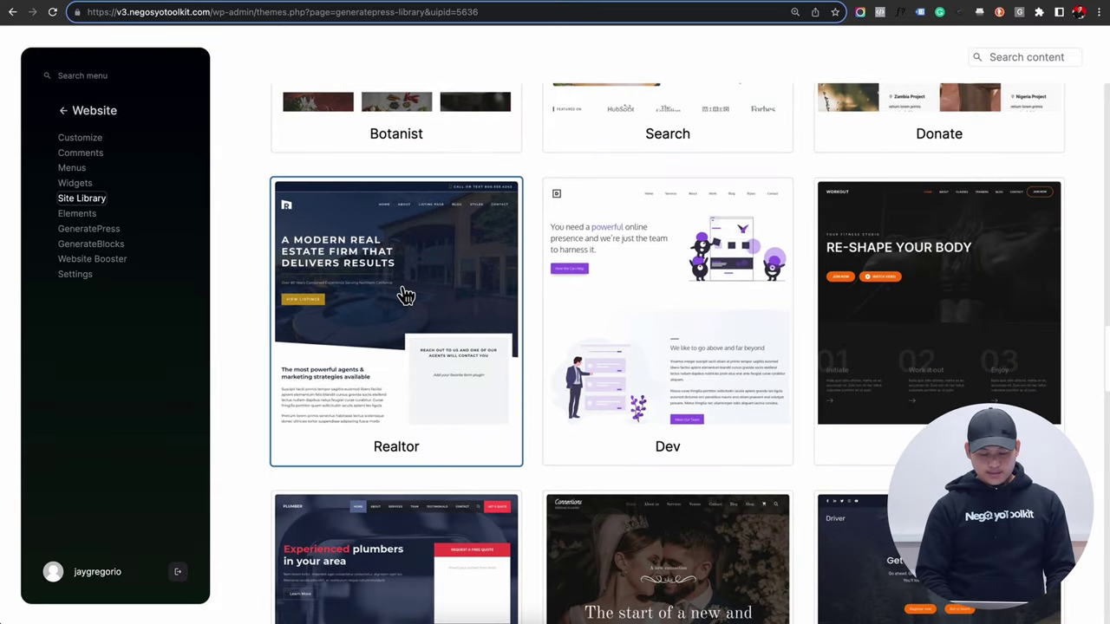
scroll(649, 304, down, 3)
scroll(602, 367, down, 2)
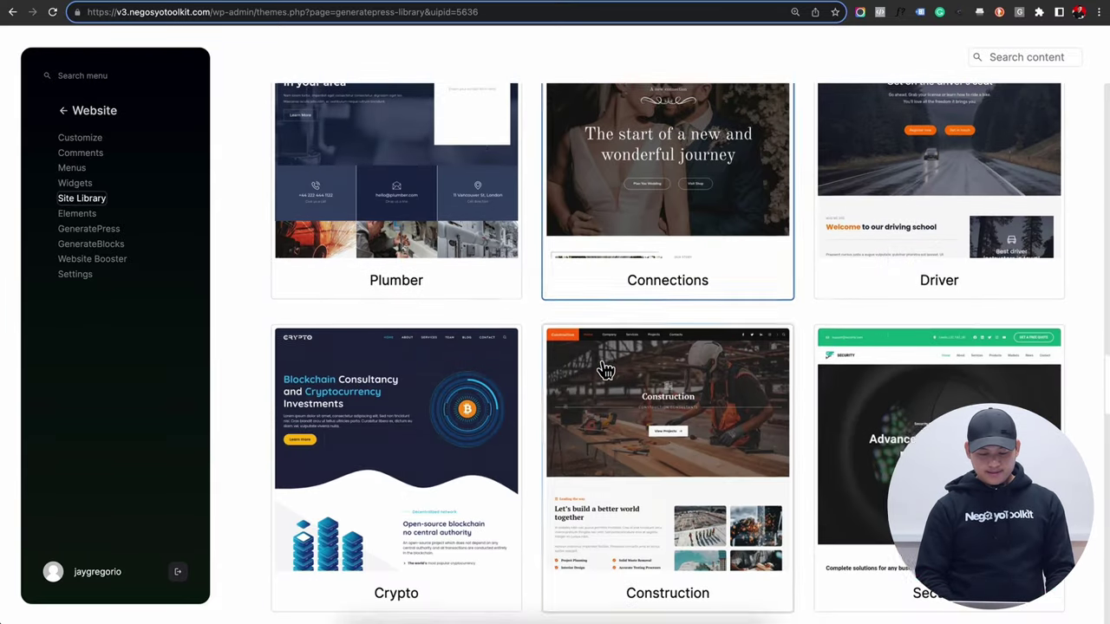
scroll(606, 372, up, 1)
scroll(603, 368, up, 8)
Step: Open the Search site template and preview its homepage content
click(635, 340)
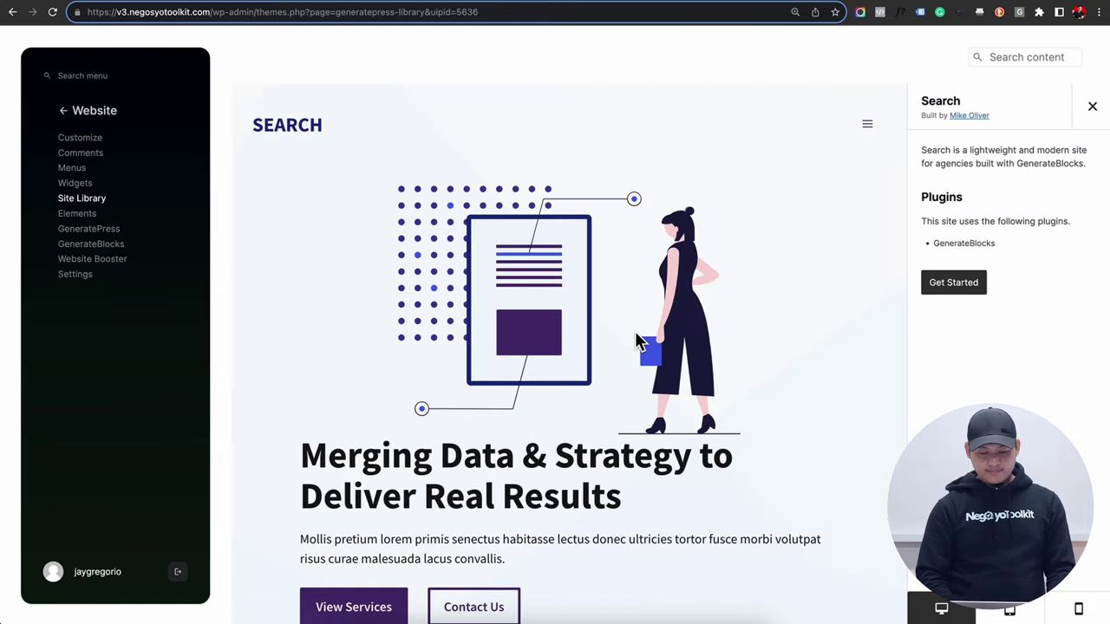
scroll(636, 335, down, 3)
scroll(636, 341, down, 10)
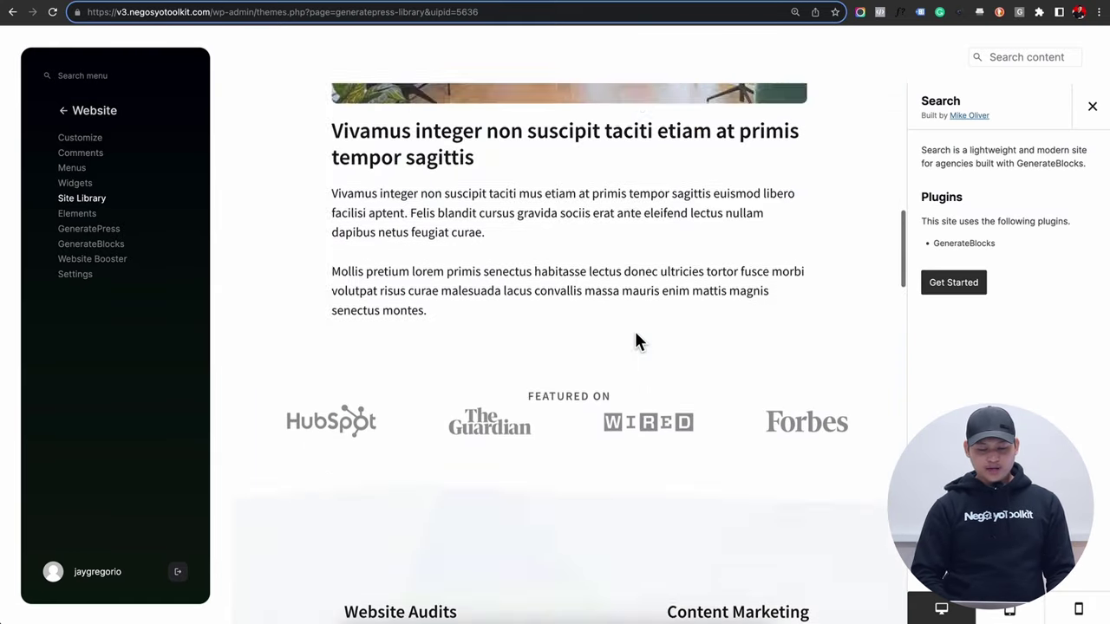
scroll(636, 340, down, 5)
scroll(635, 341, up, 15)
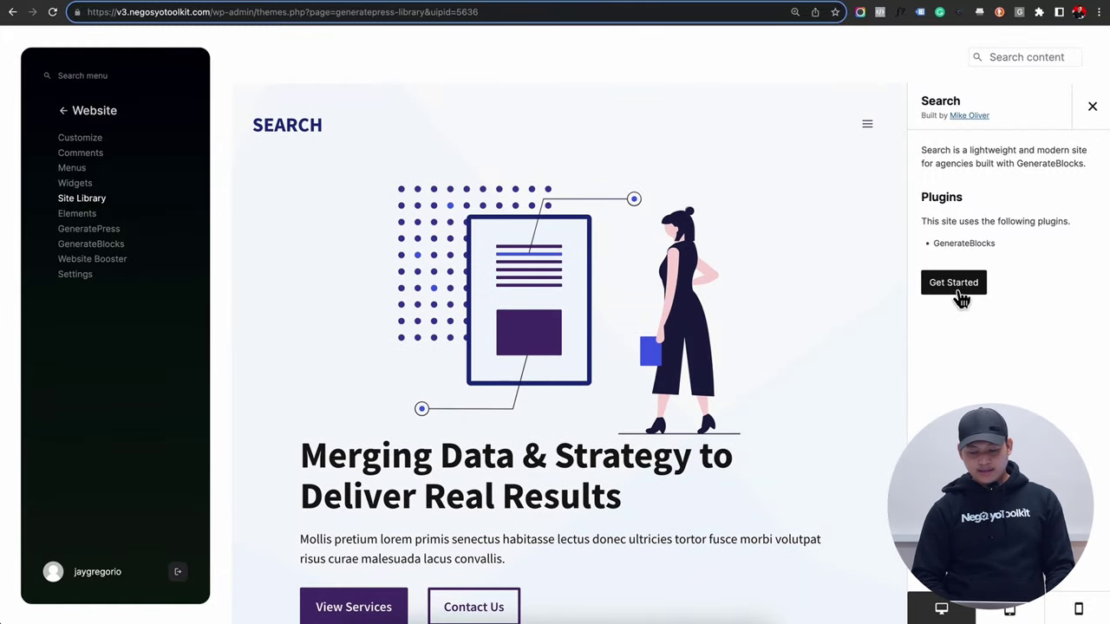
Step: Check the Search template's navigation in the preview and import it with theme options and demo content, confirming the changes to the website
click(961, 295)
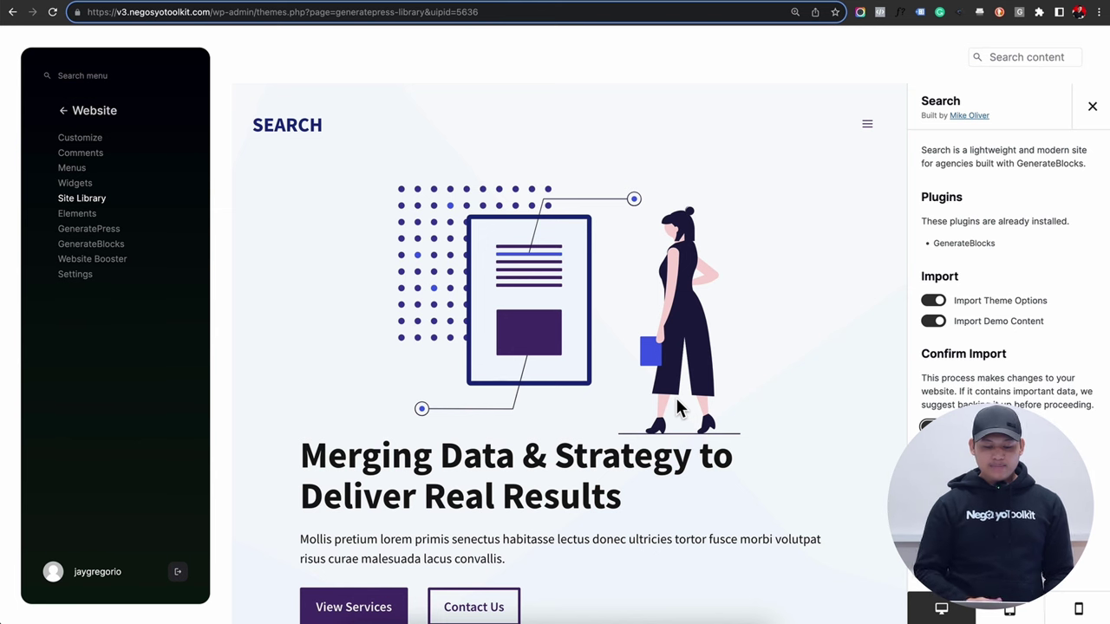
scroll(590, 261, down, 5)
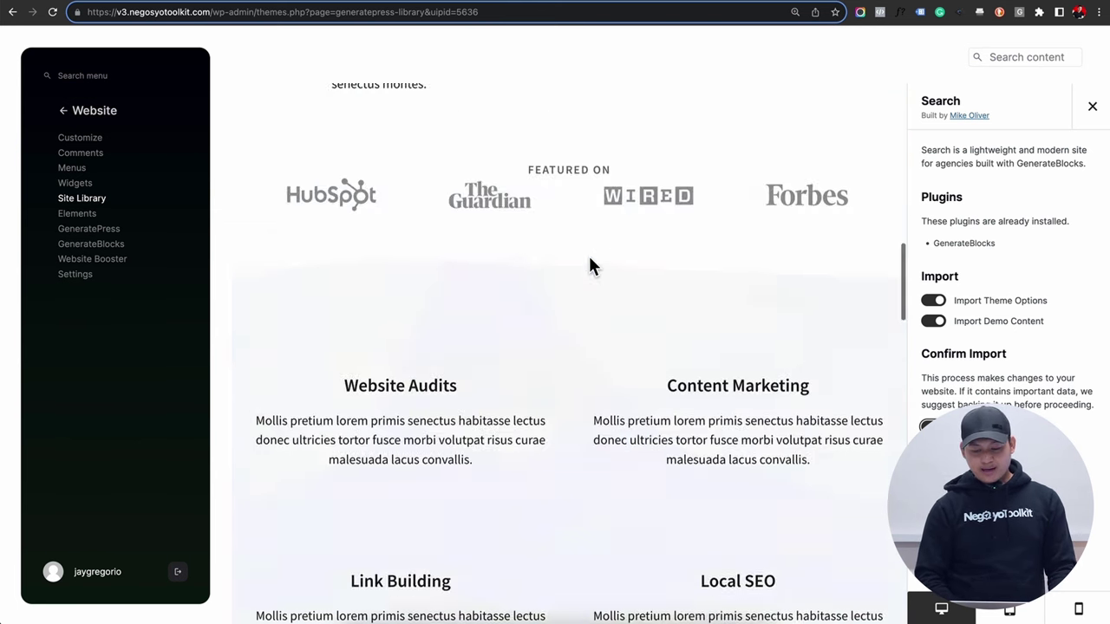
scroll(589, 260, up, 5)
click(862, 123)
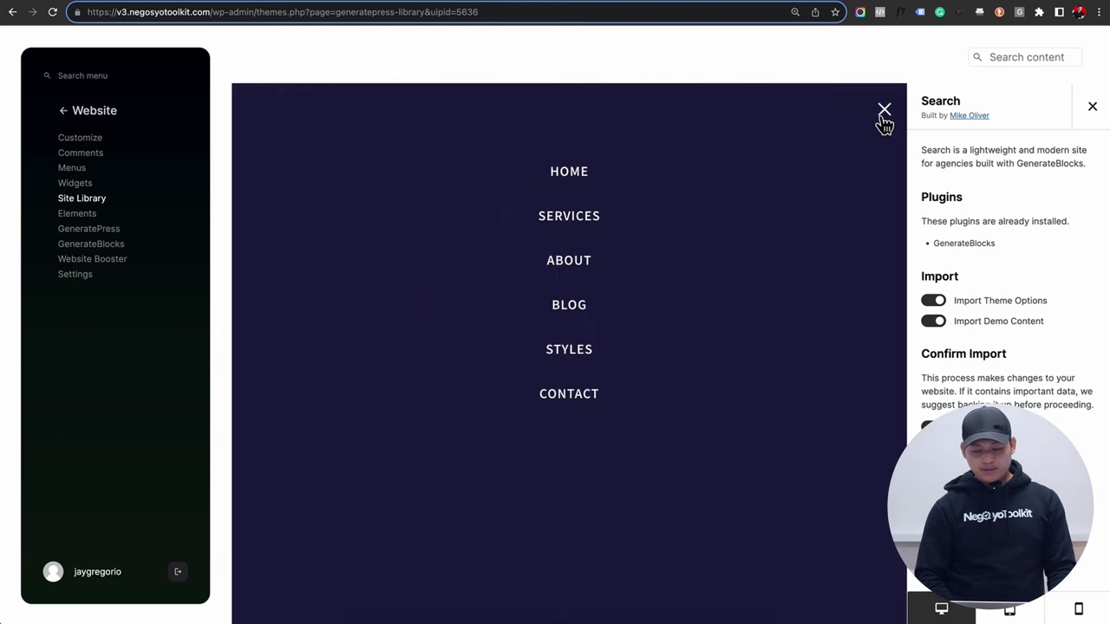
click(885, 116)
click(932, 425)
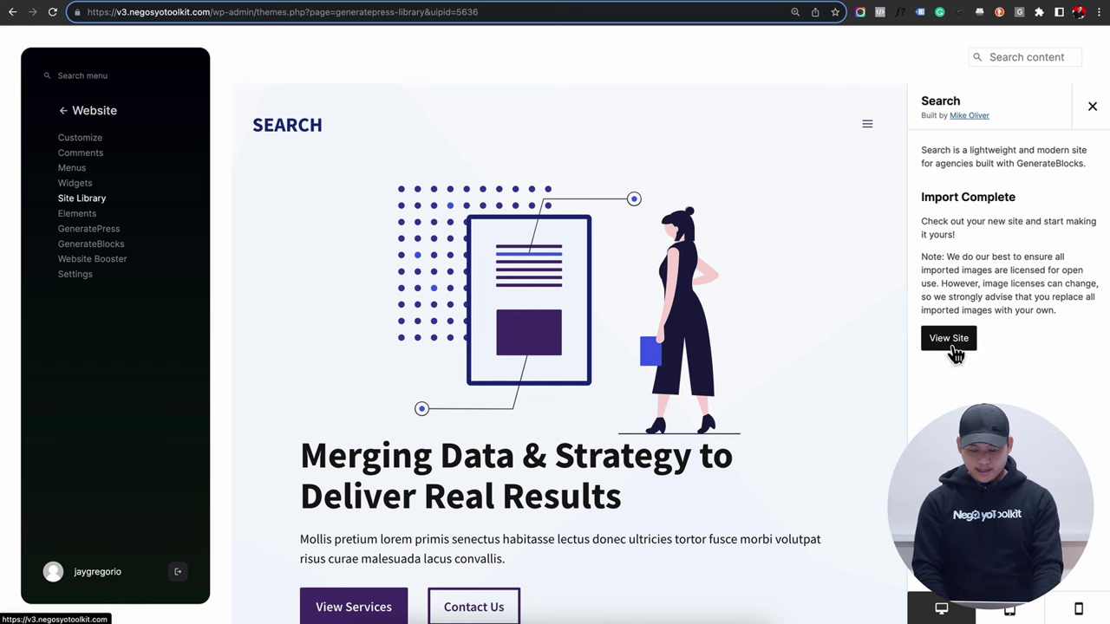
Step: Open the newly imported site in a separate browser tab and review its homepage
right_click(952, 345)
click(921, 353)
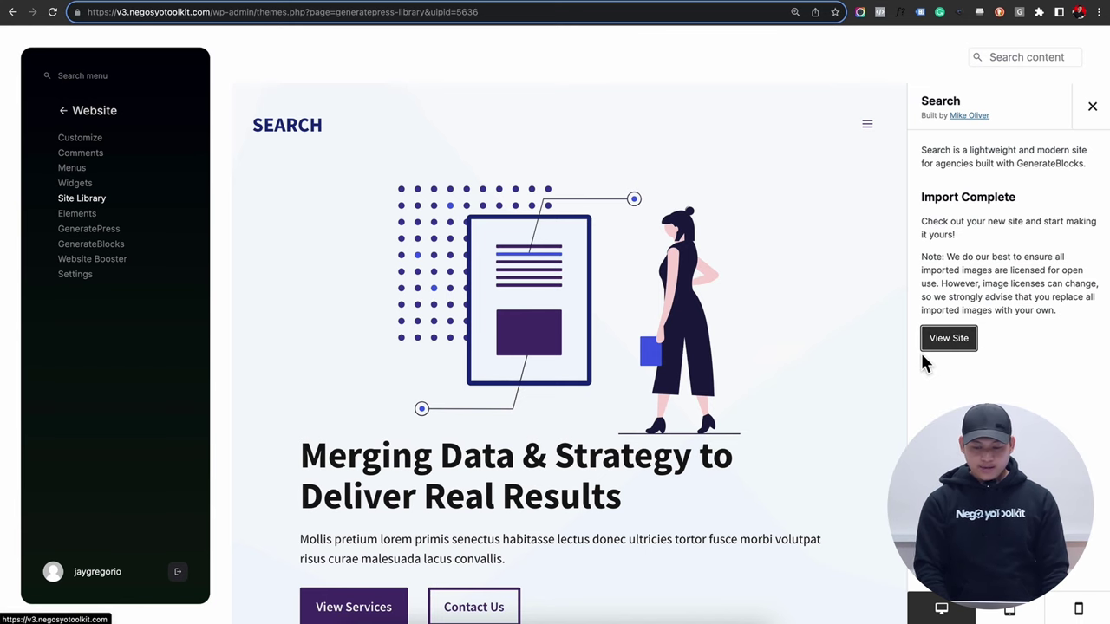
click(867, 124)
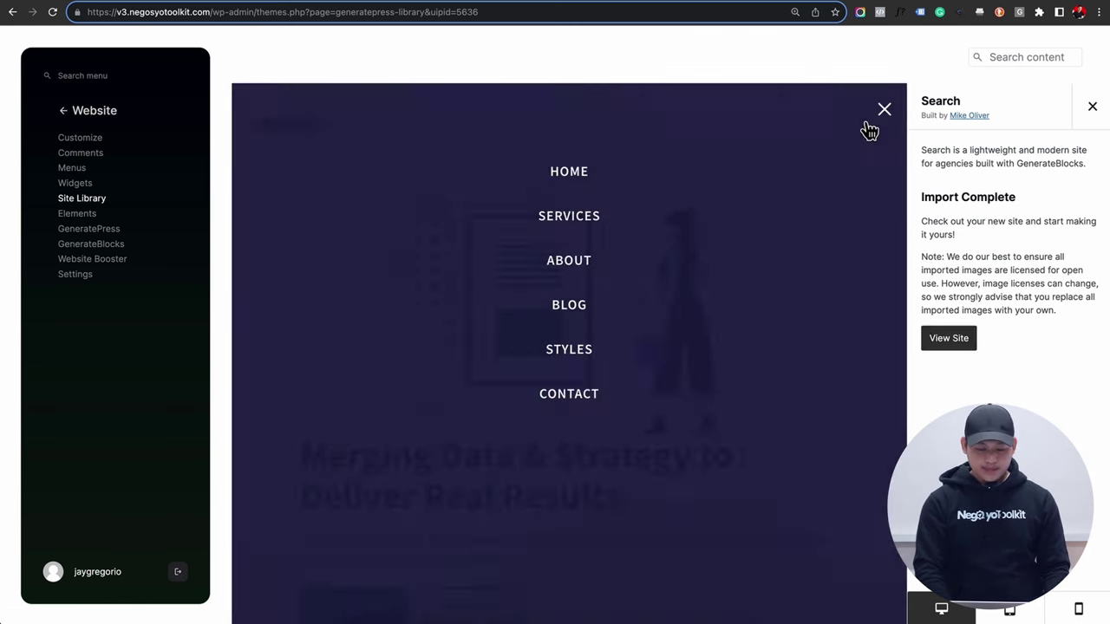
click(1006, 4)
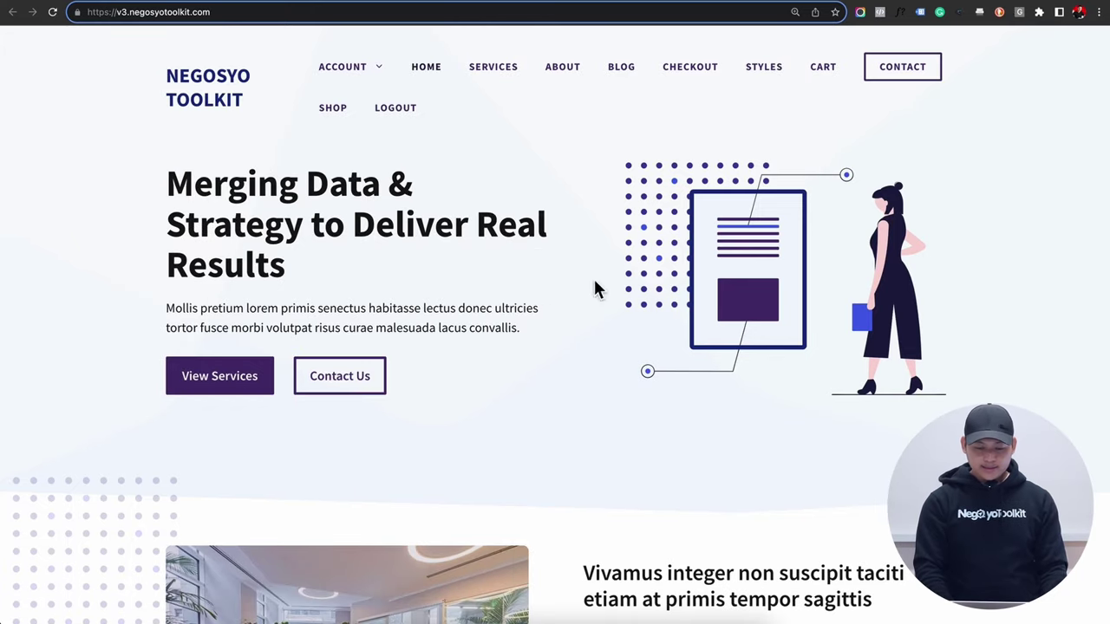
scroll(511, 313, down, 8)
scroll(510, 321, up, 8)
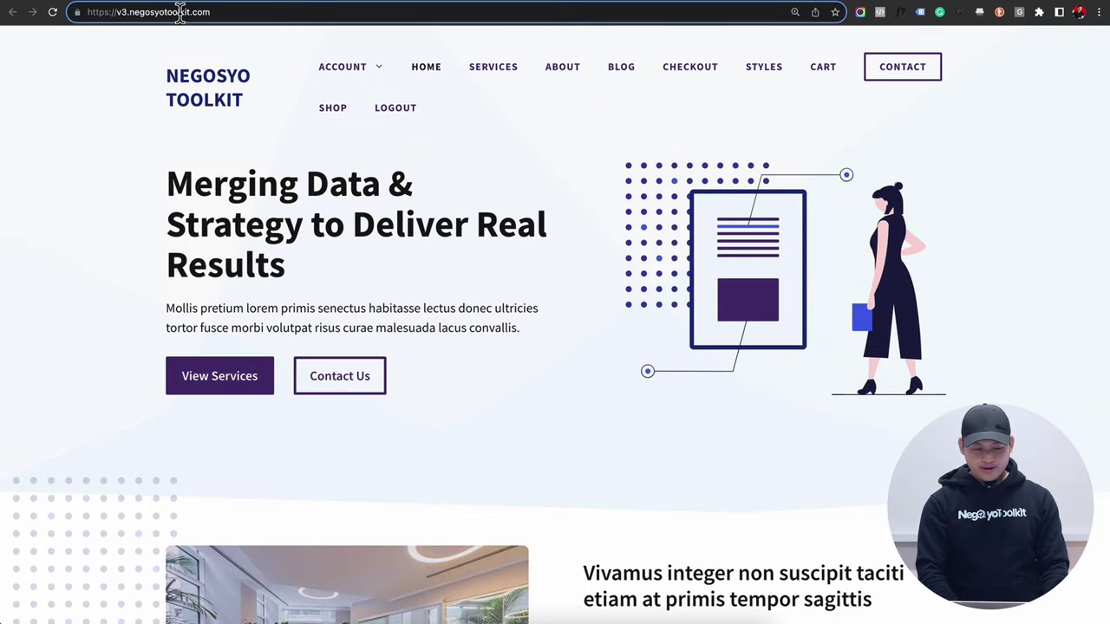
Step: Review the imported site's About page from its team sections back to the header, and open the Services page
click(564, 72)
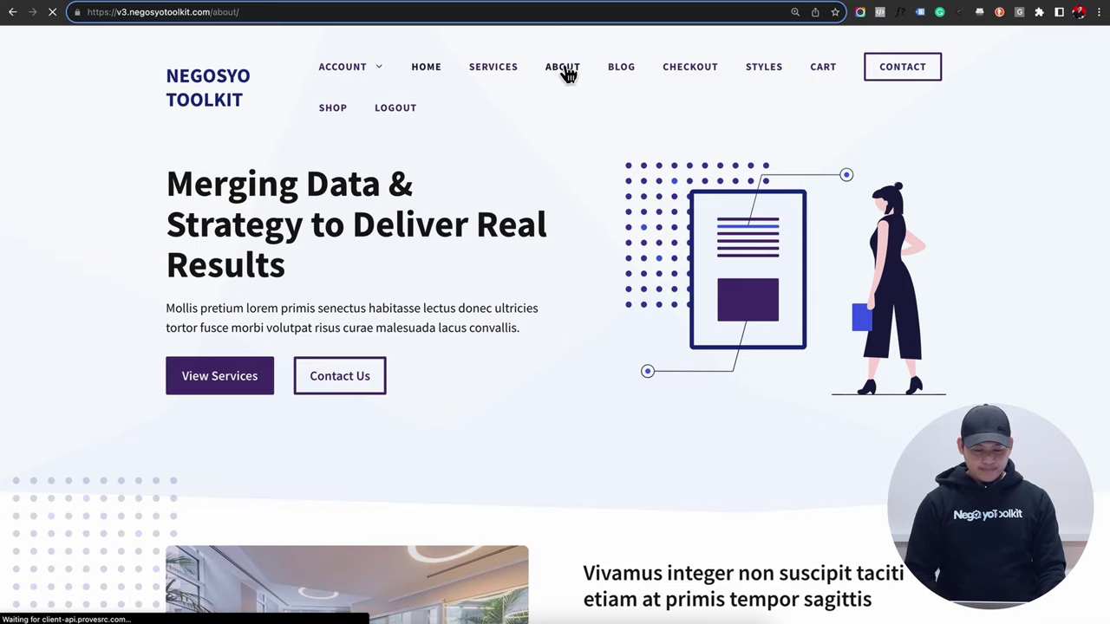
scroll(538, 308, down, 12)
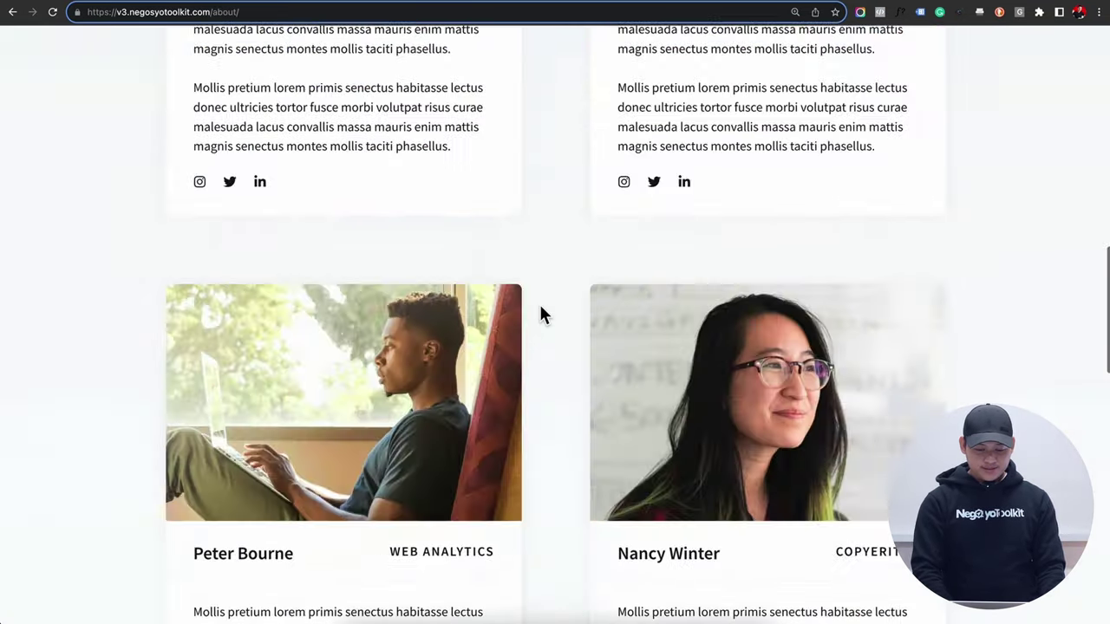
scroll(541, 314, down, 15)
scroll(541, 314, up, 10)
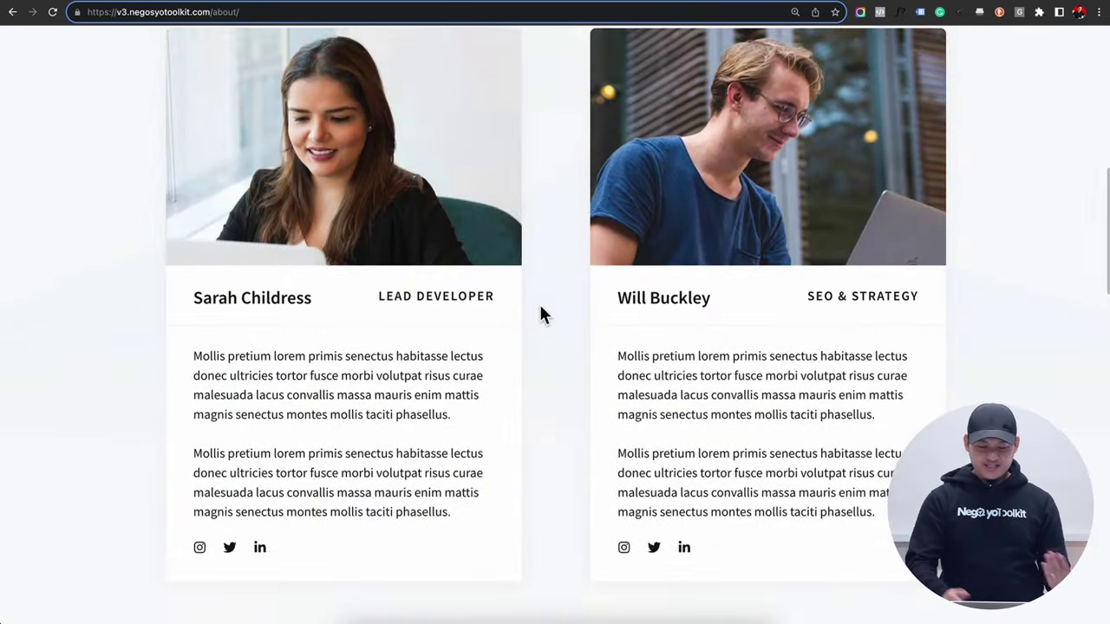
scroll(539, 314, up, 20)
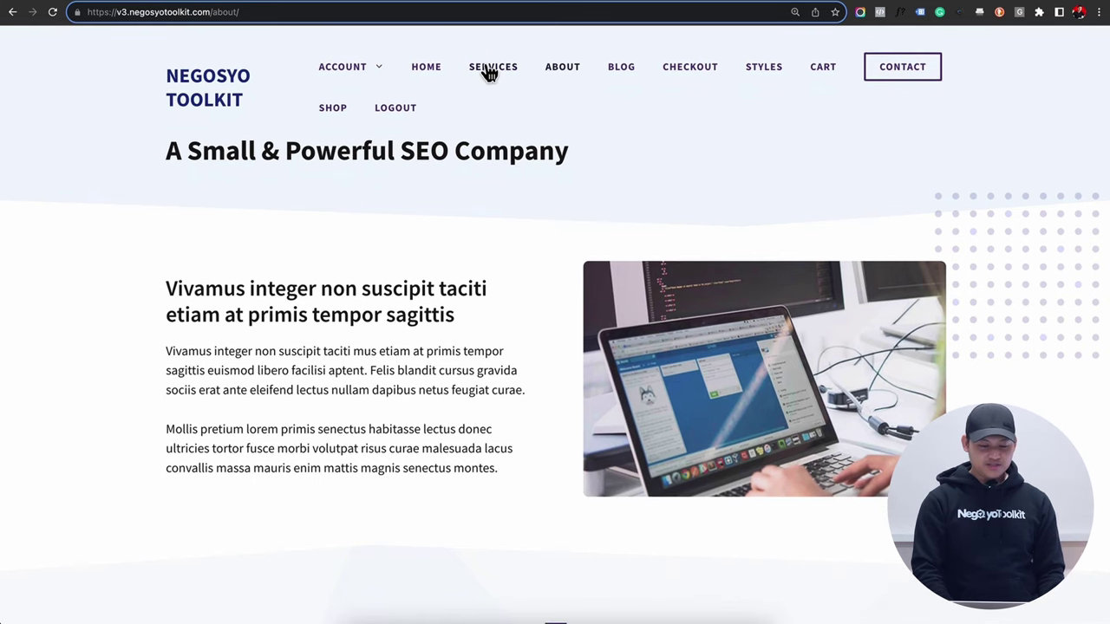
click(490, 75)
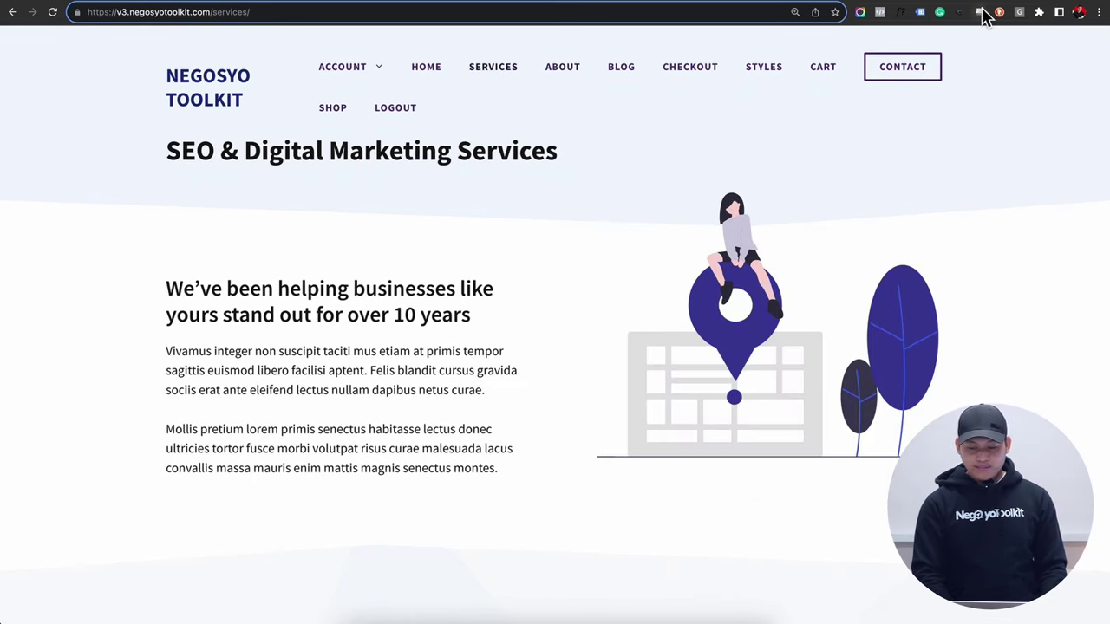
Step: Return to the Site Library in the admin dashboard and close the Search template's preview
key(ctrl+shift+Tab)
click(884, 110)
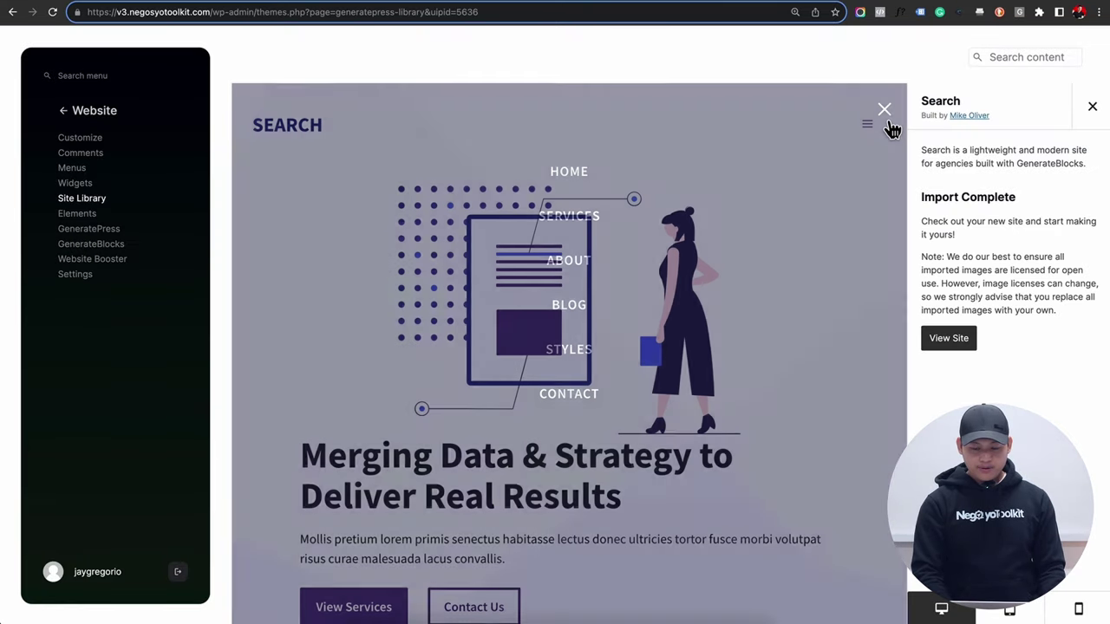
click(1090, 108)
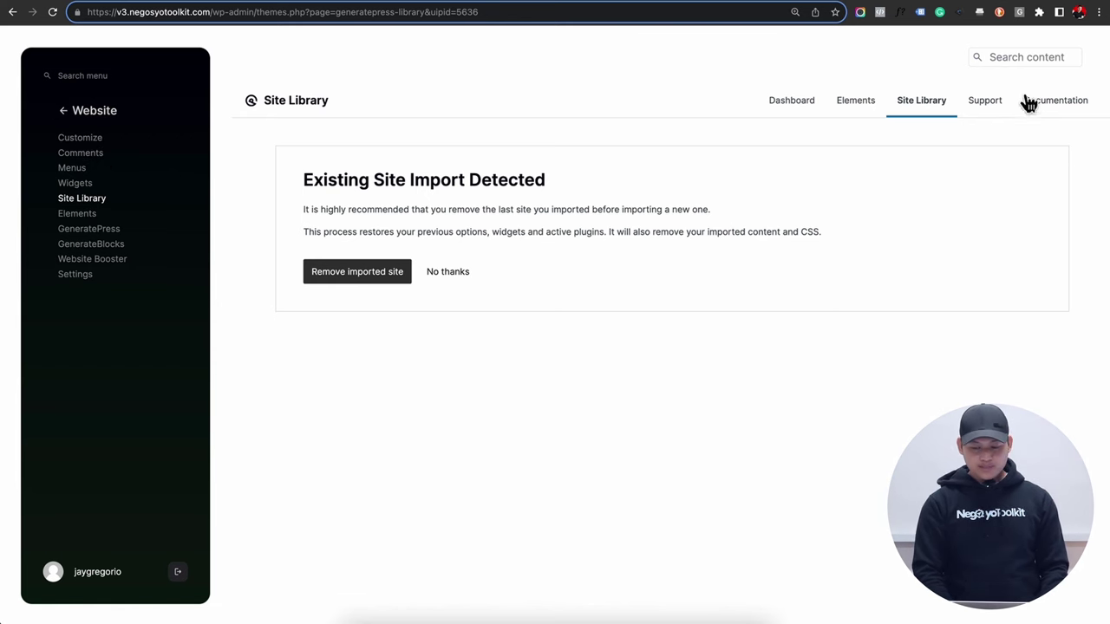
Step: Search the site content for "services", narrow the results to pages, and close the search
click(1013, 57)
text(services)
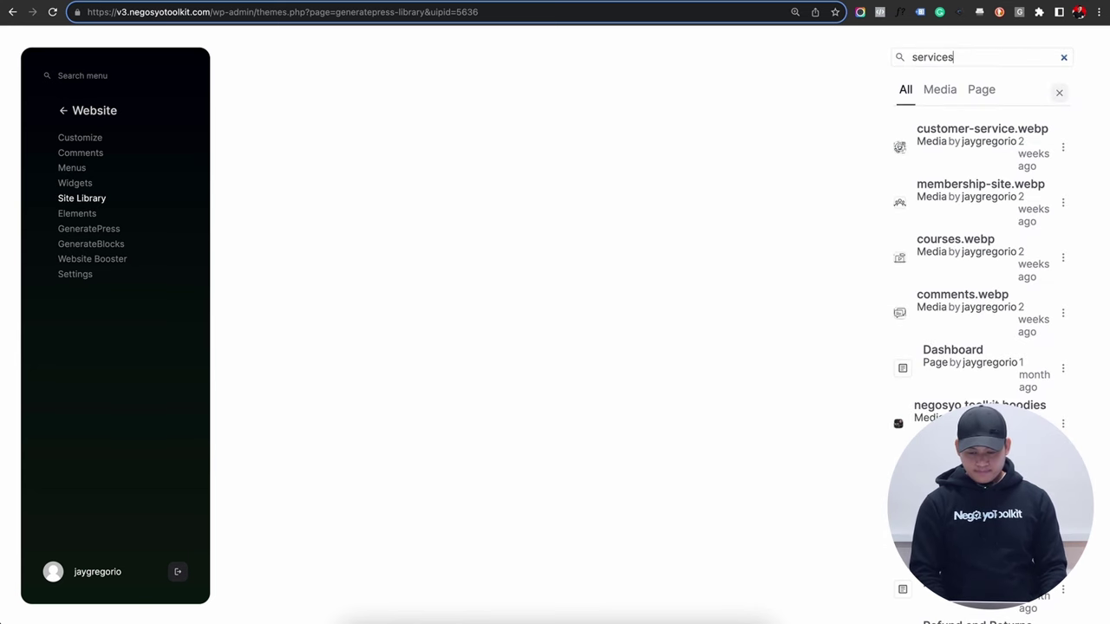
click(985, 92)
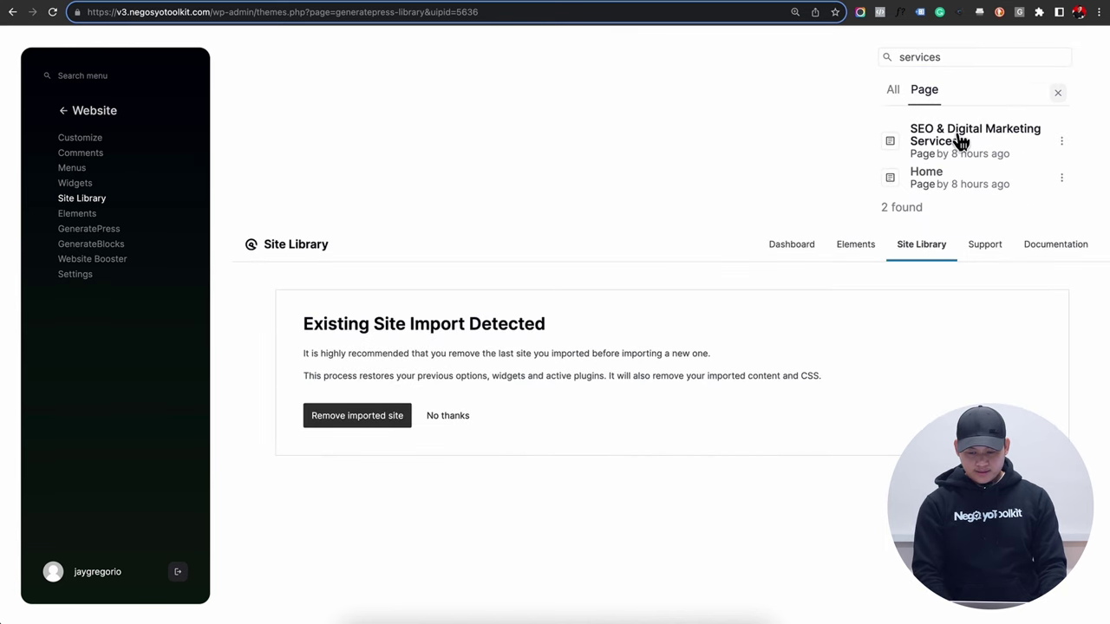
click(1059, 94)
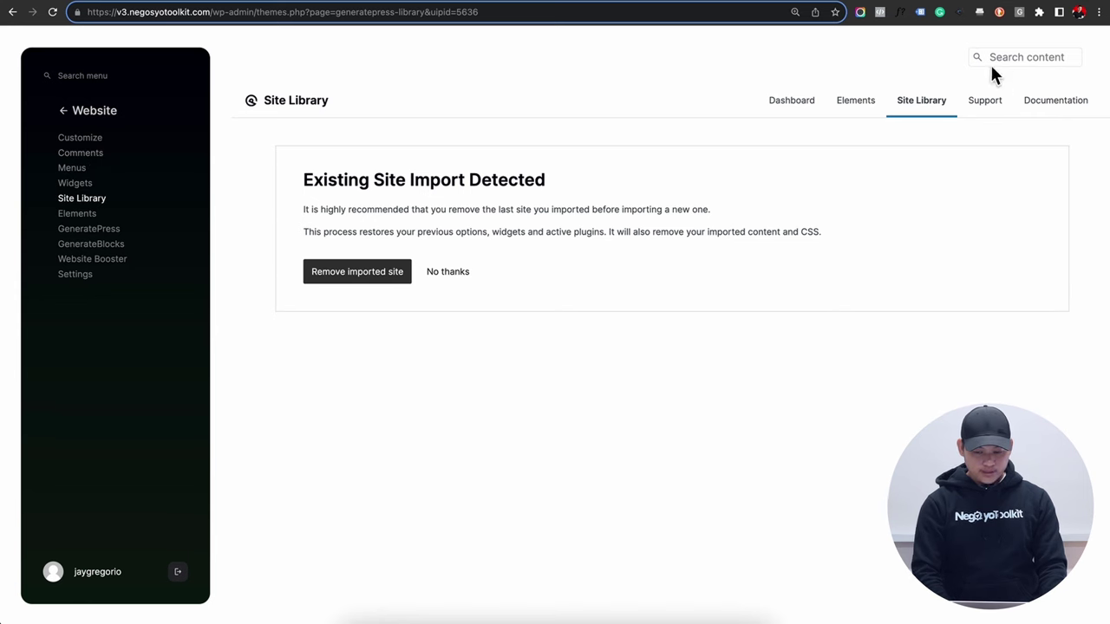
Step: Look through the list of all pages and open the Contact Us Today page for editing
click(63, 112)
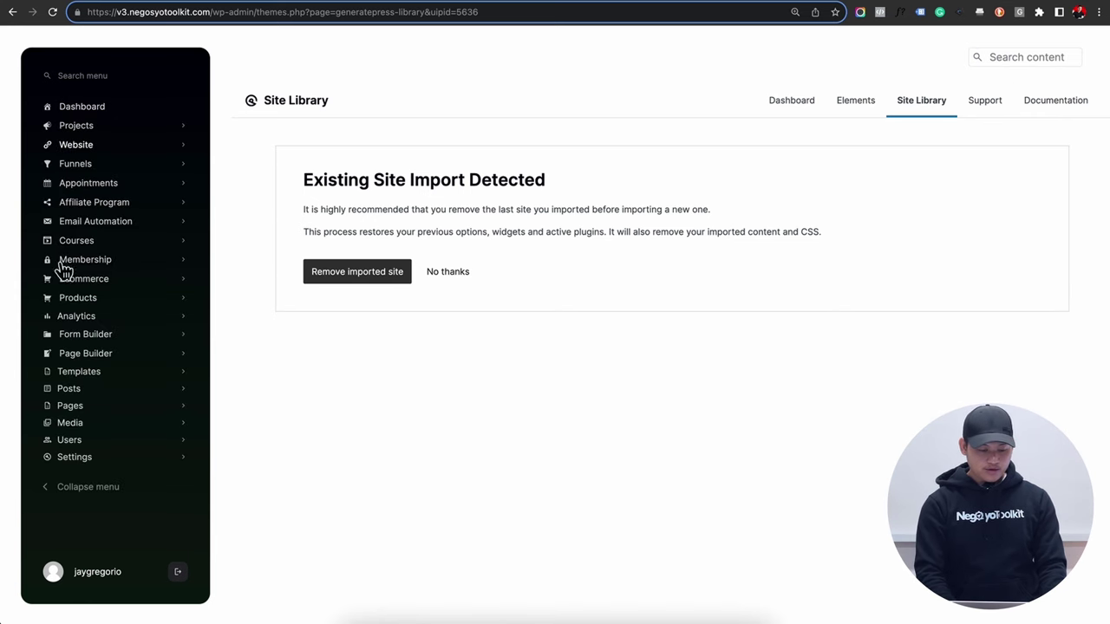
click(82, 413)
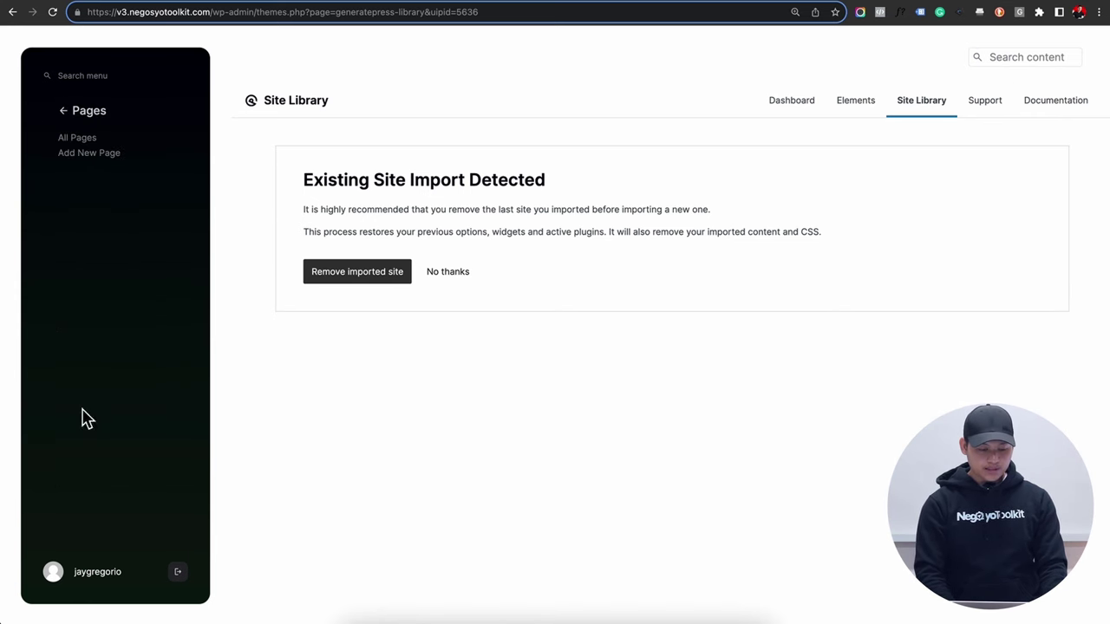
click(89, 141)
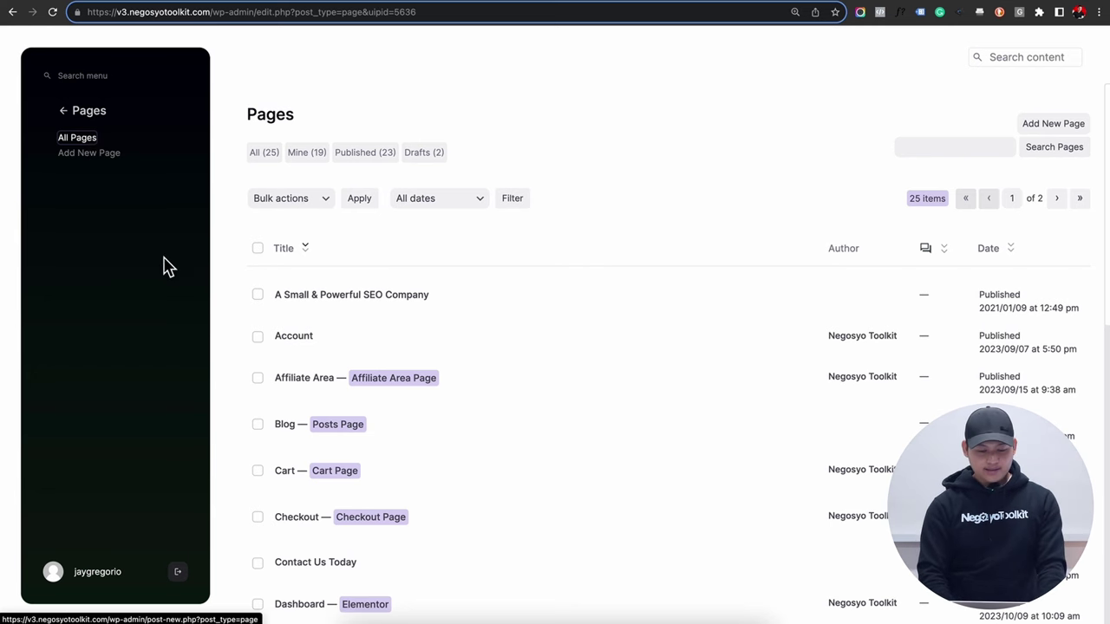
scroll(373, 316, down, 2)
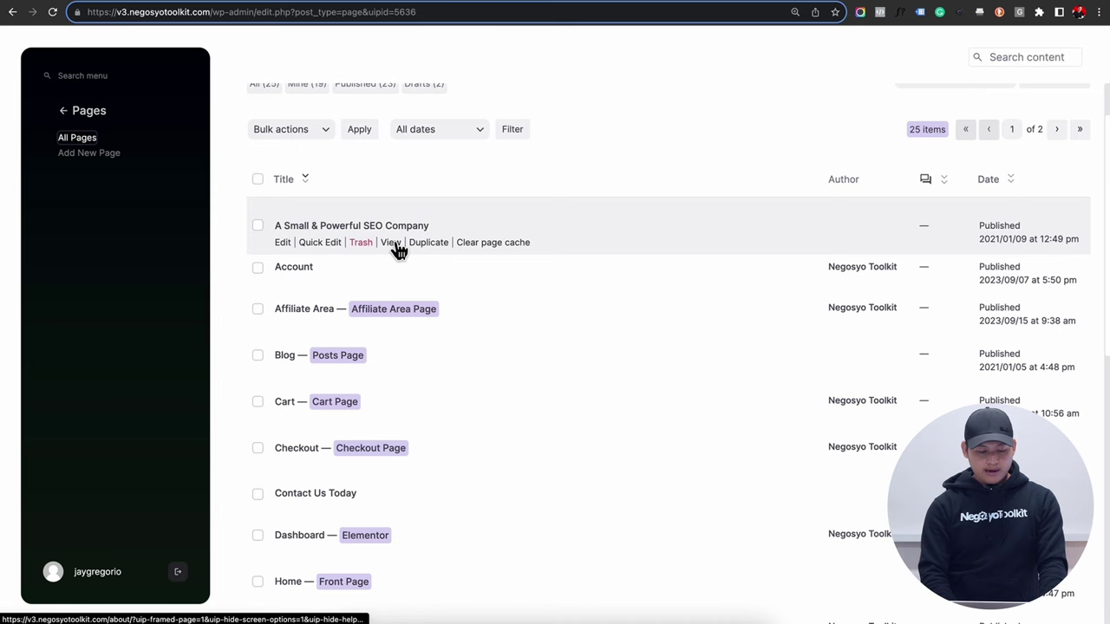
scroll(396, 246, down, 7)
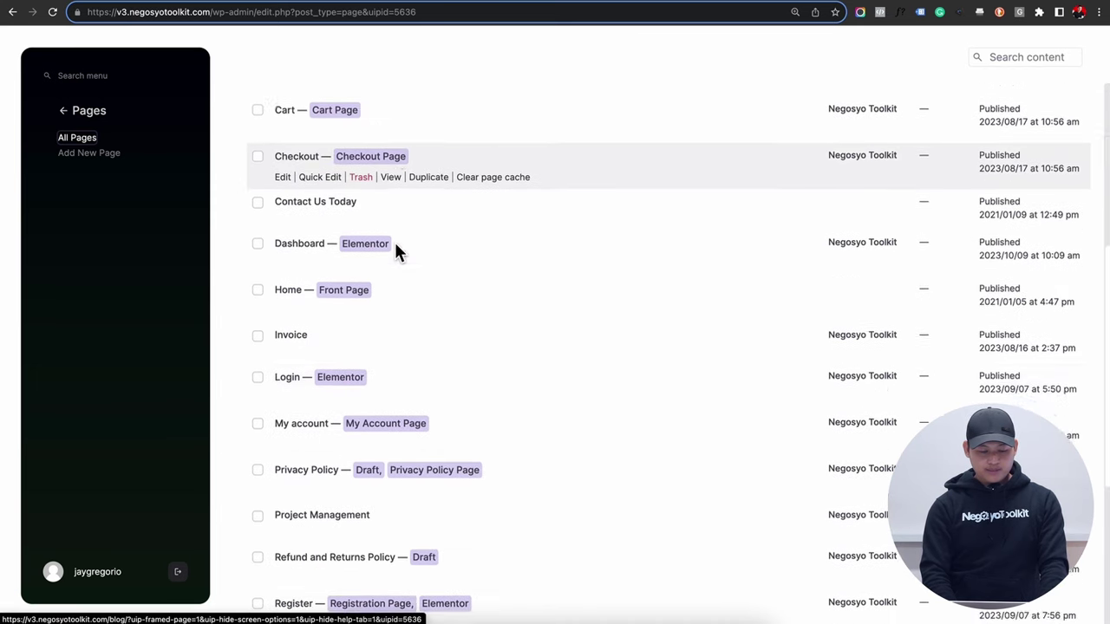
scroll(395, 246, down, 7)
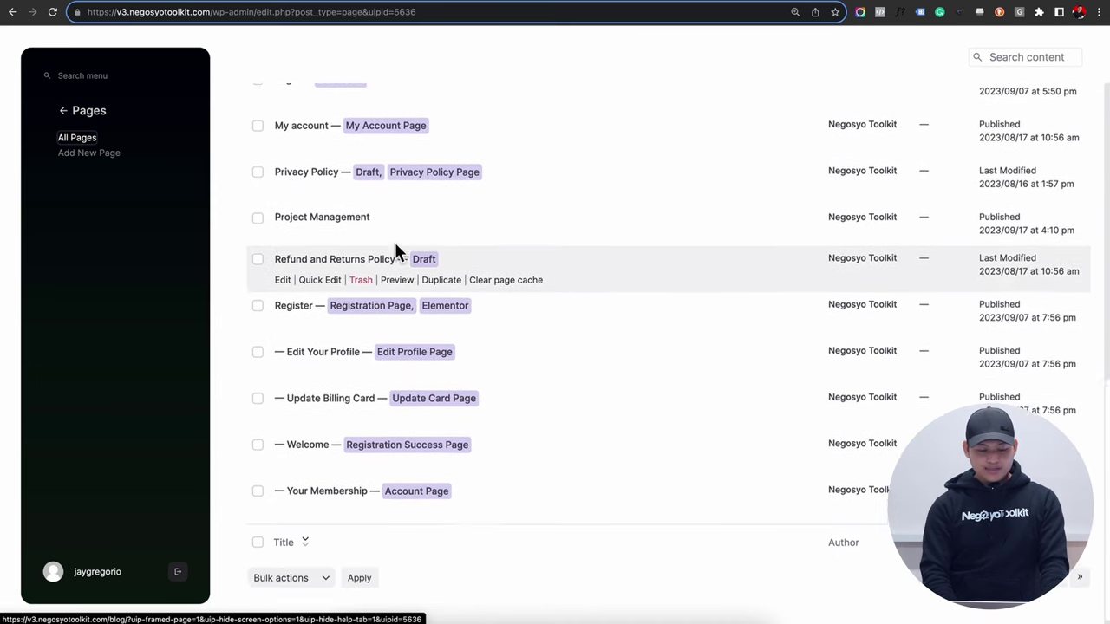
scroll(395, 246, up, 7)
scroll(394, 246, up, 7)
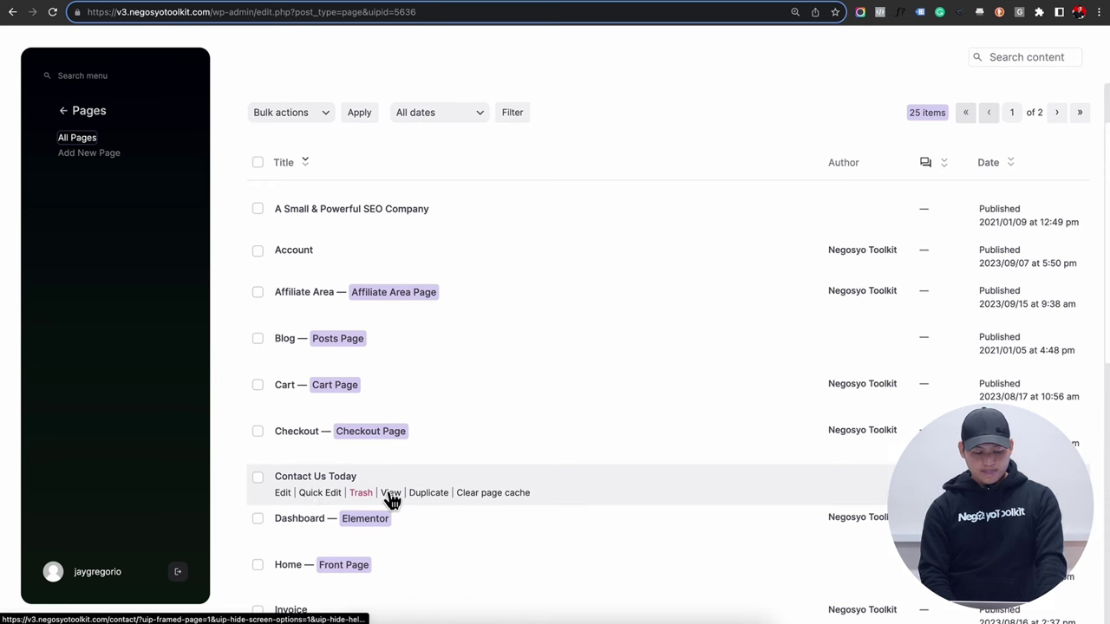
click(284, 495)
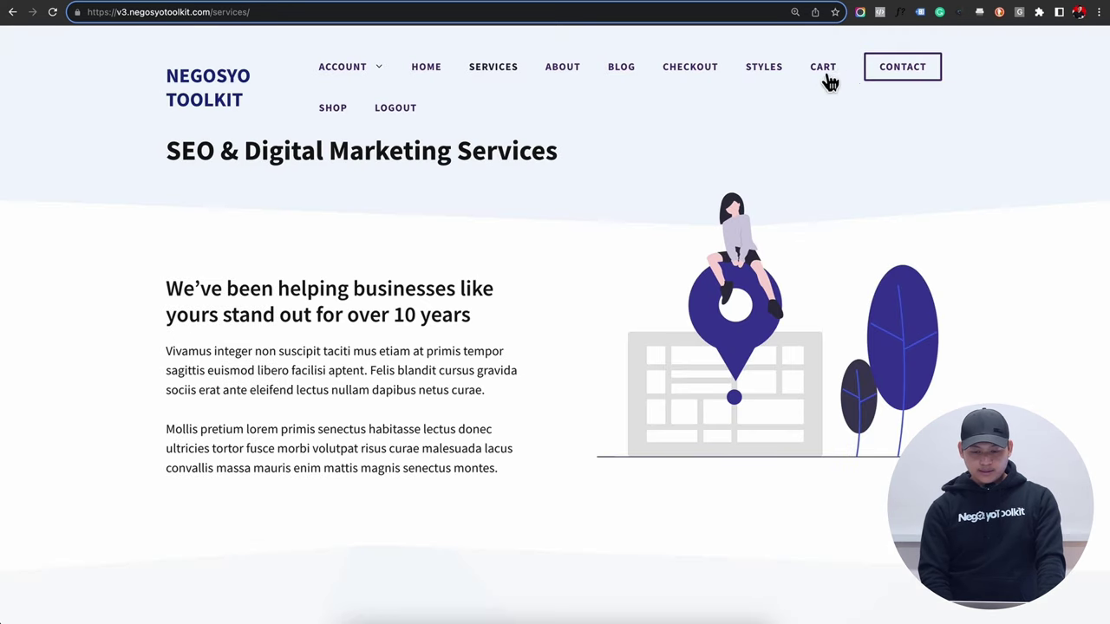
Step: Review the live Contact page of the imported site, including its contact form placeholder area
click(900, 77)
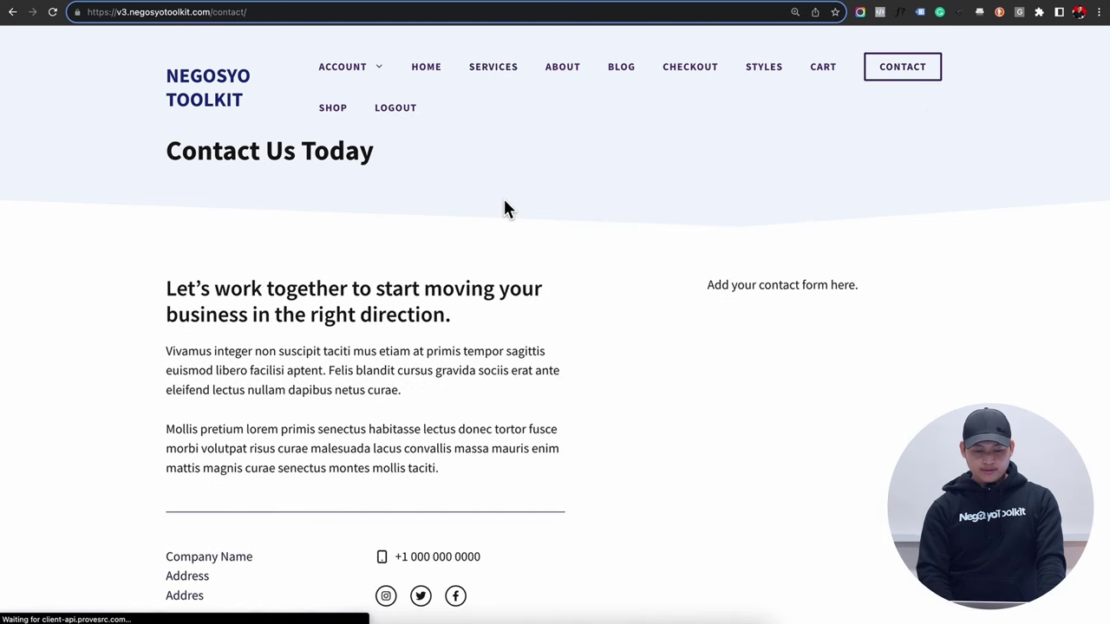
scroll(503, 204, down, 6)
scroll(508, 208, up, 10)
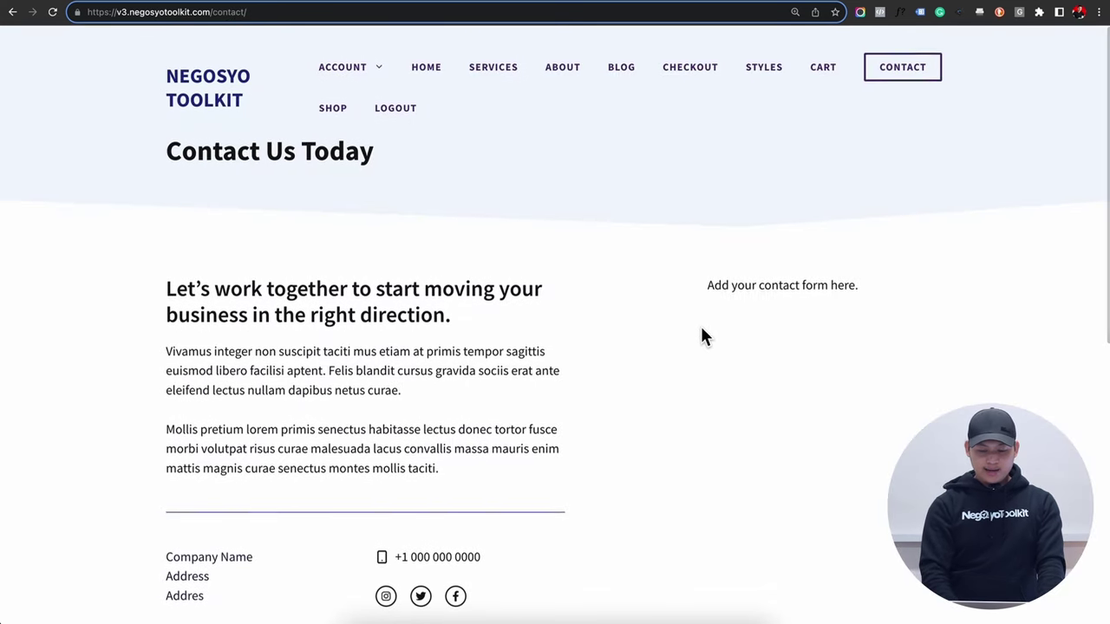
Step: Return to the Contact Us Today page editor and delete the "Add your contact form here." placeholder text
click(959, 12)
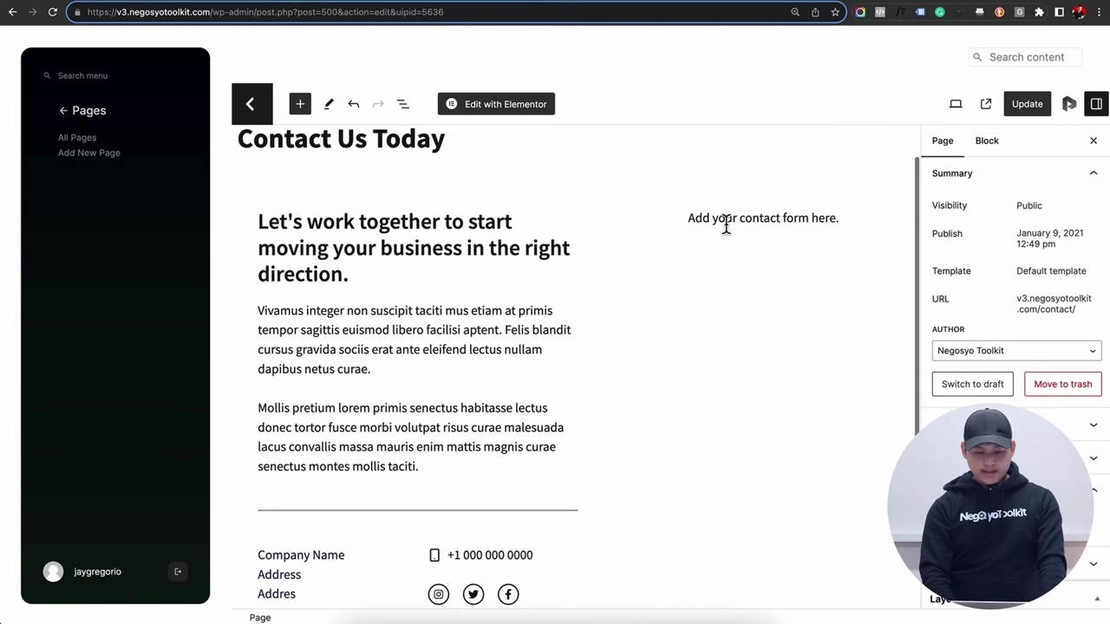
click(696, 227)
triple_click(691, 218)
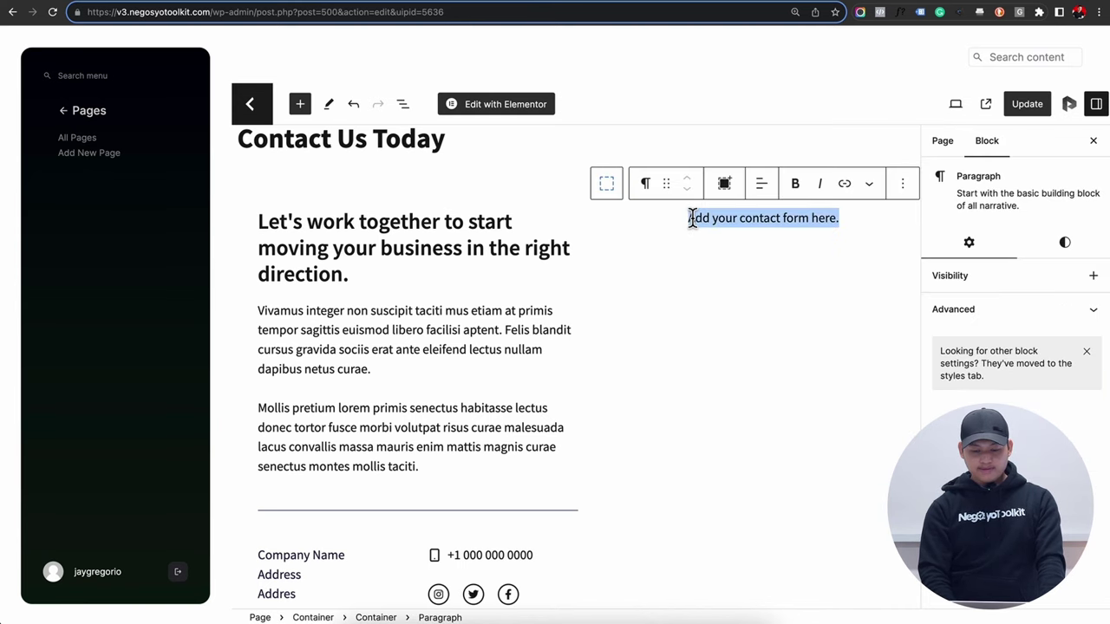
key(BackSpace)
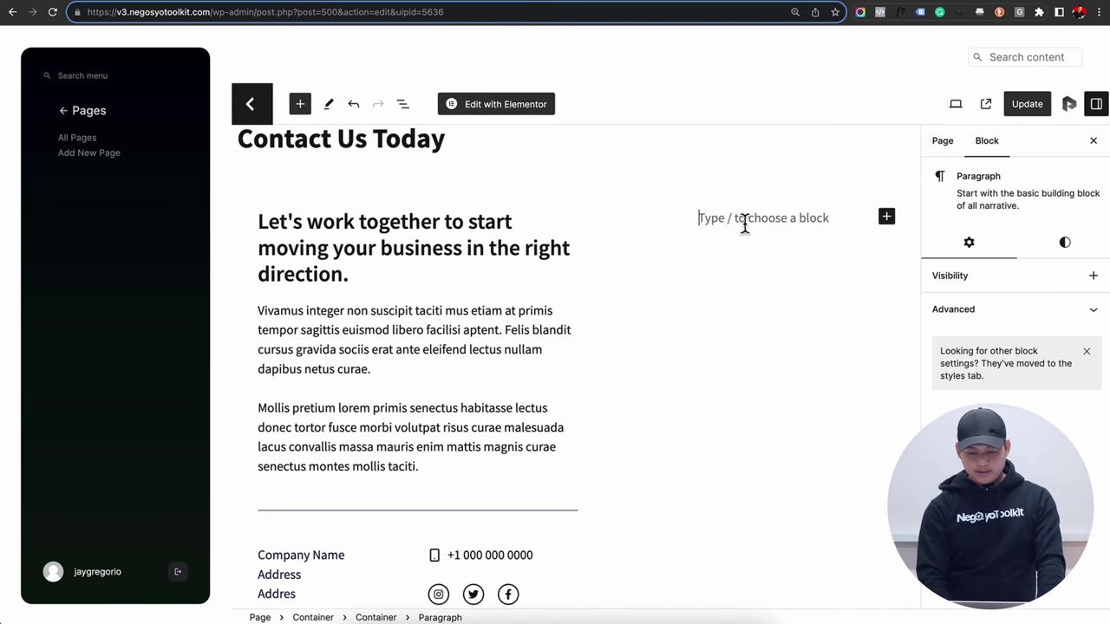
Step: Find the Fluent Forms block in the full block library and insert it in place of the emptied contact form paragraph
click(887, 218)
text(form)
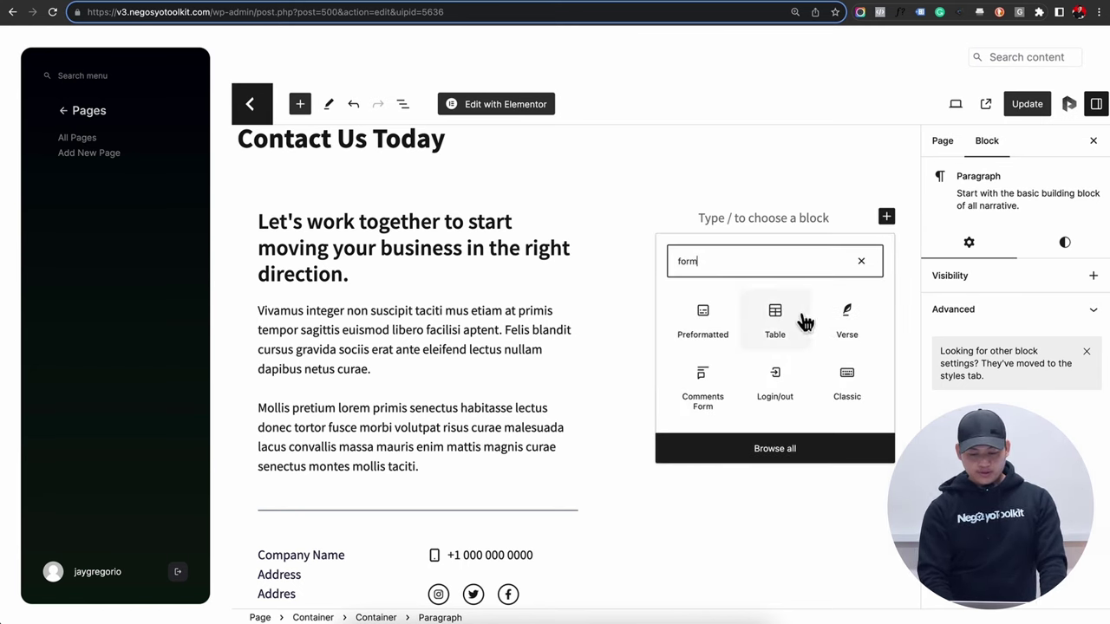
click(786, 454)
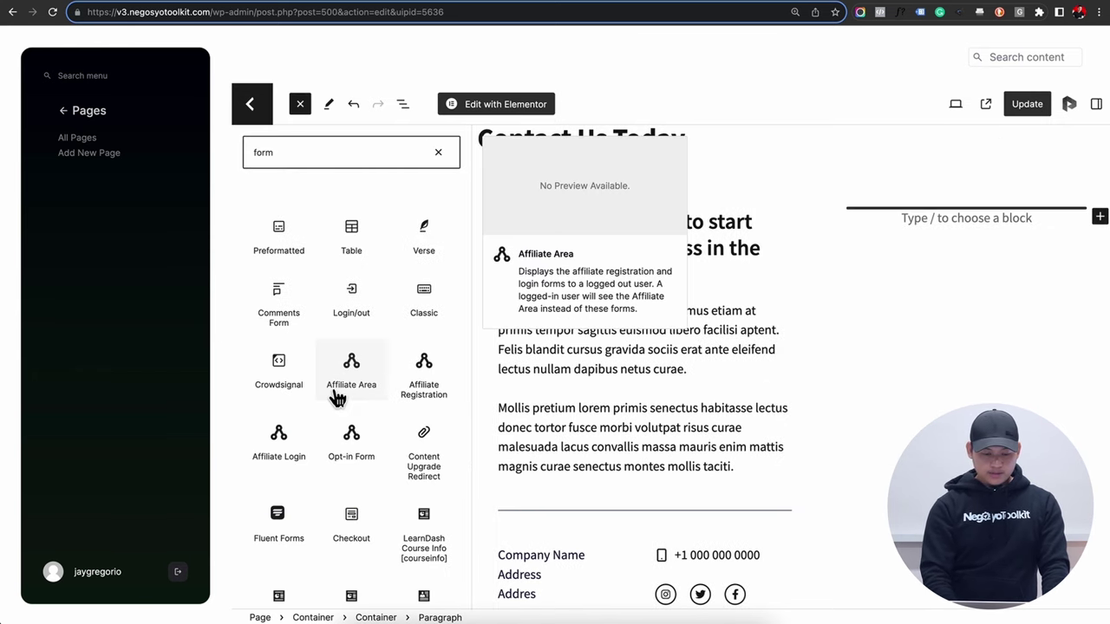
scroll(337, 397, down, 1)
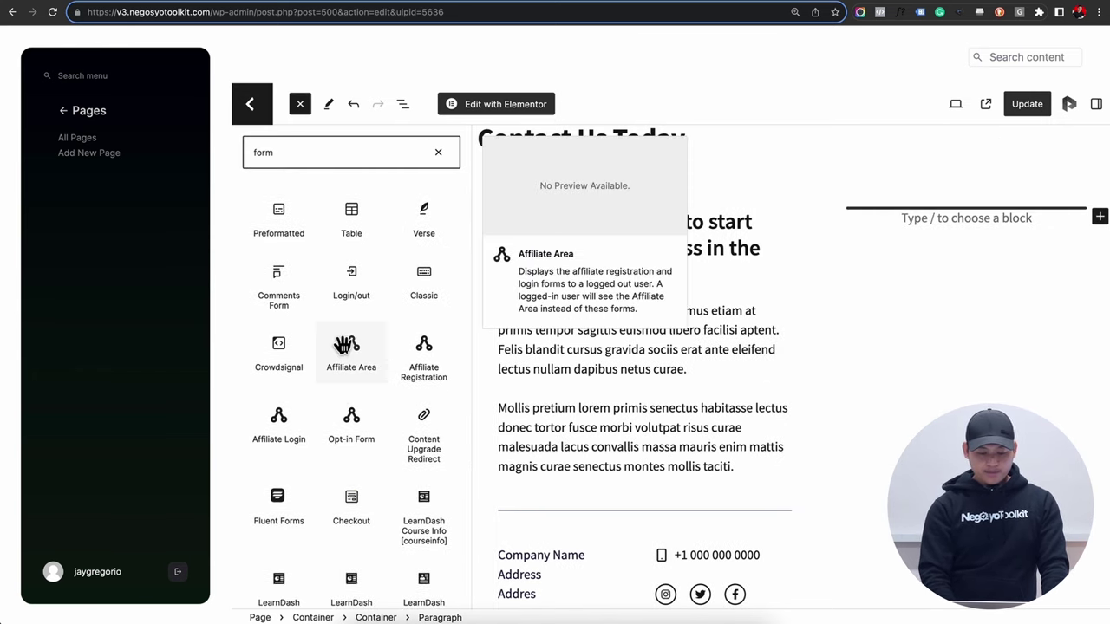
scroll(342, 344, down, 1)
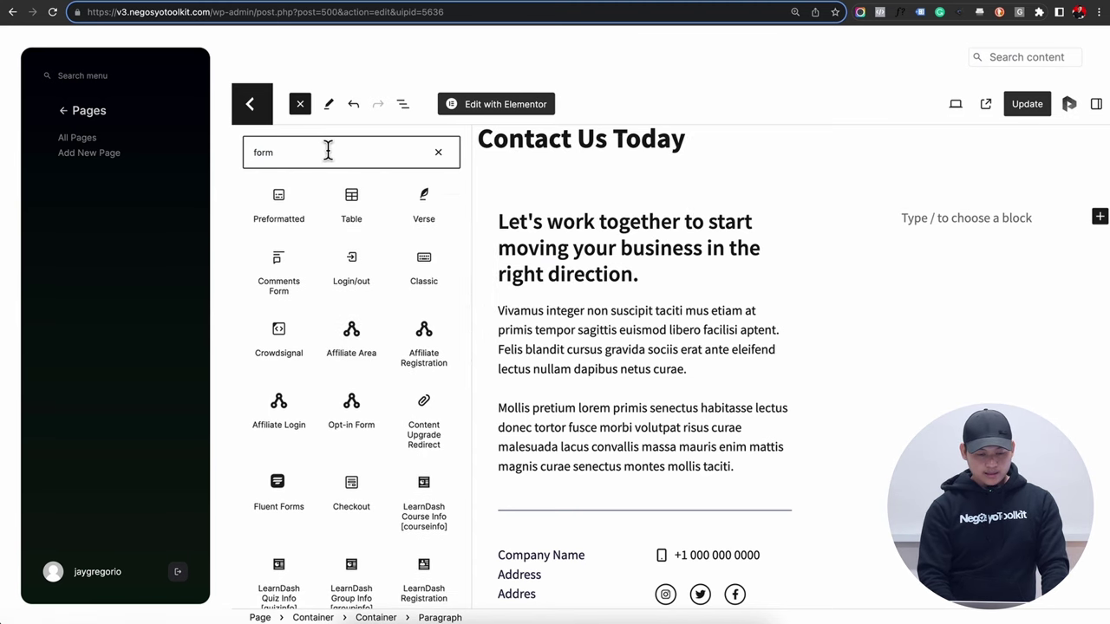
text(en)
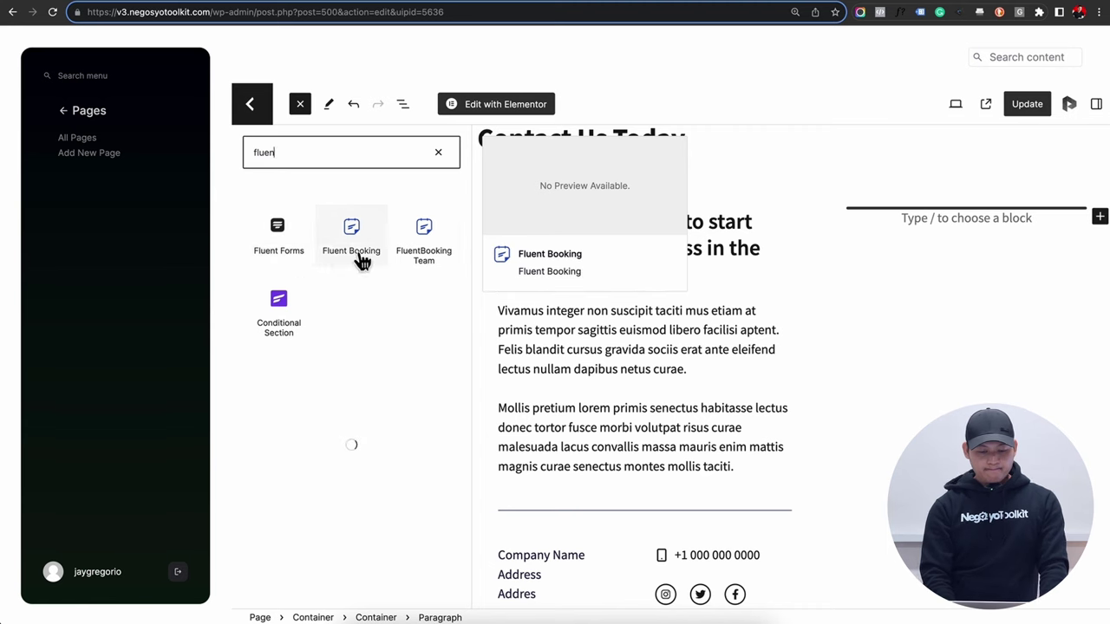
click(307, 249)
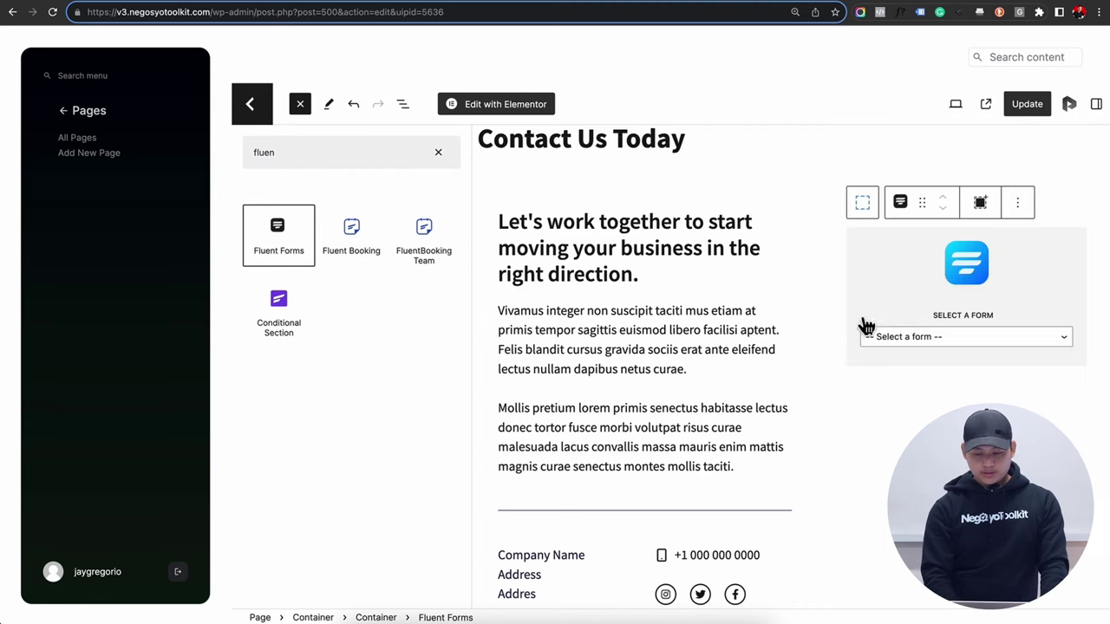
Step: Check which forms the Fluent Forms block offers for selection, and leave the block without choosing one
click(900, 341)
click(888, 342)
click(838, 337)
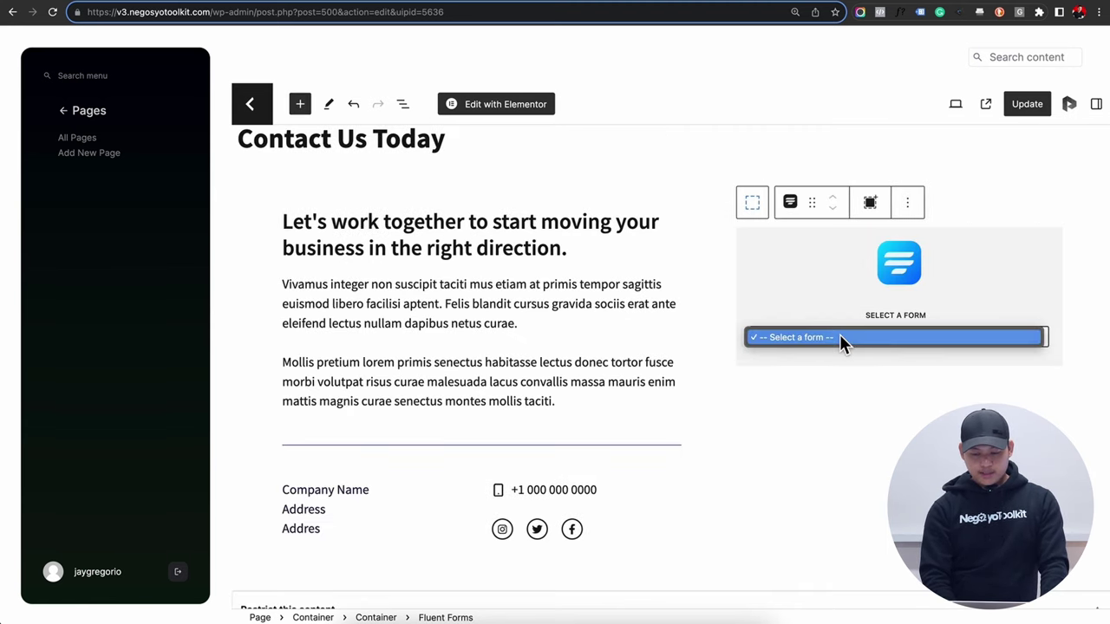
click(791, 356)
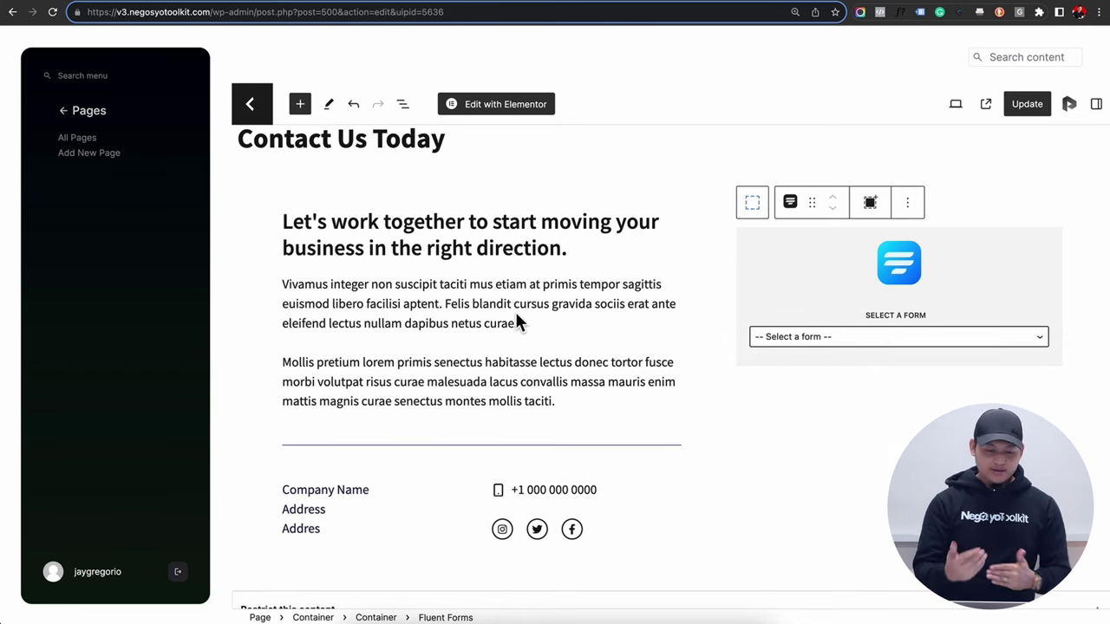
click(517, 317)
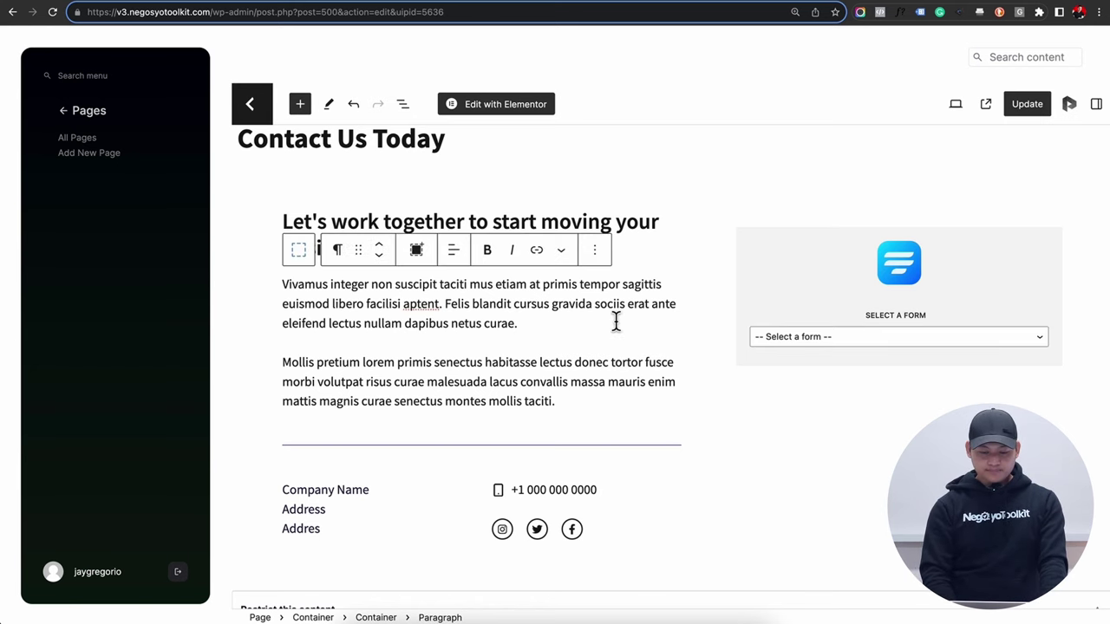
Step: Replace the "Company Name" placeholder below the contact text with "Negosyo Toolkit", keeping it on its own line above the address
scroll(575, 329, down, 3)
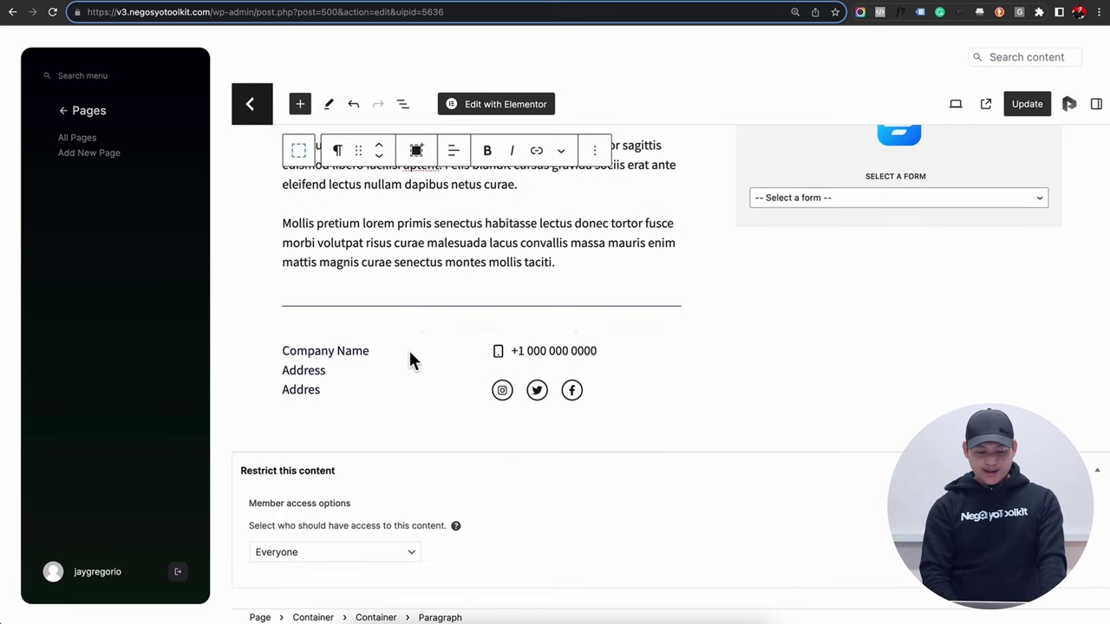
click(371, 351)
triple_click(360, 352)
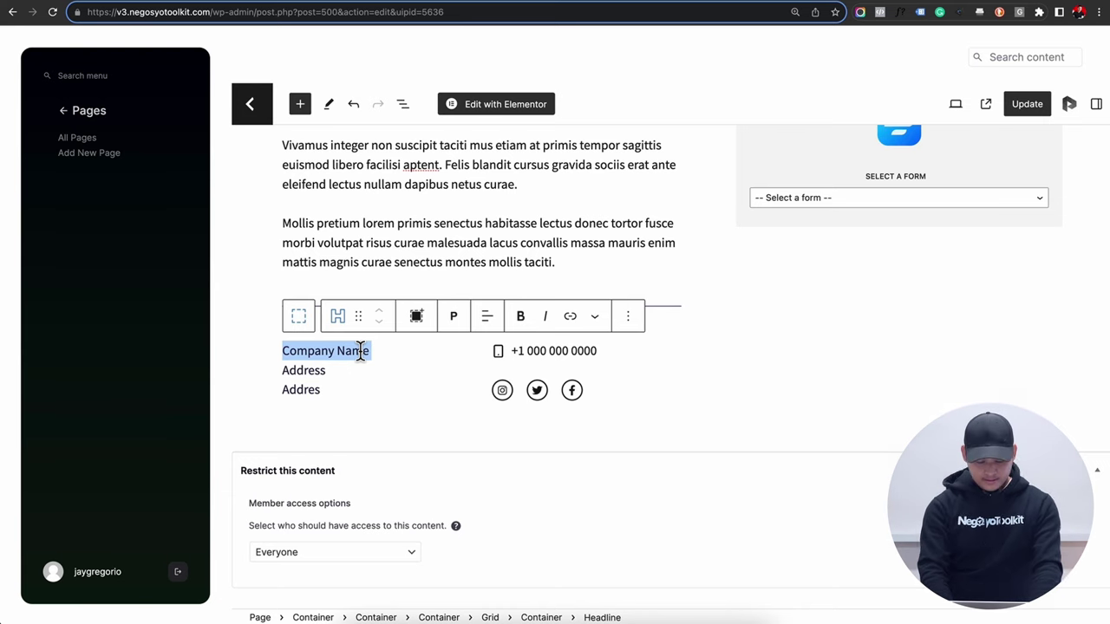
text(Negosyo )
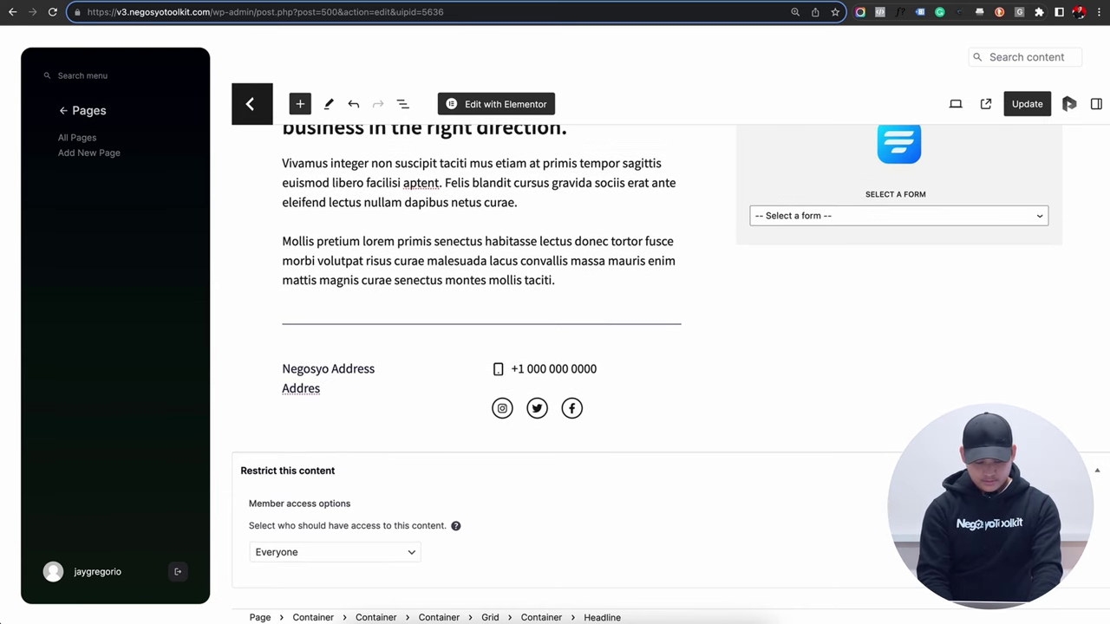
text(Tool)
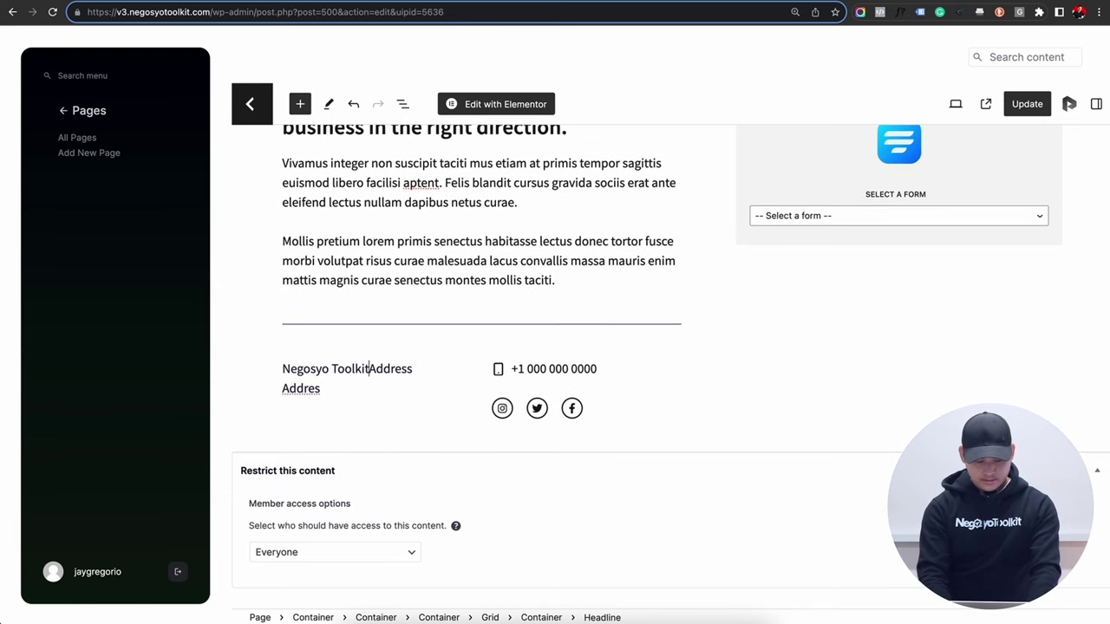
text(kit)
key(shift+Return)
Step: Delete the "Address" line directly under the company name and update the Contact Us Today page
double_click(334, 374)
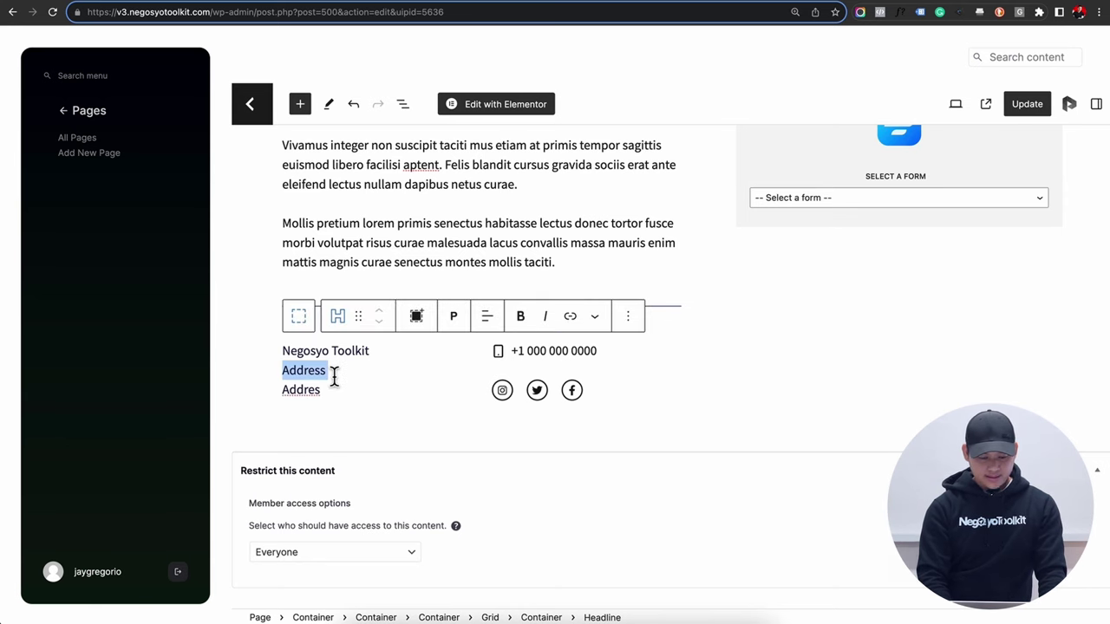
key(BackSpace)
triple_click(342, 378)
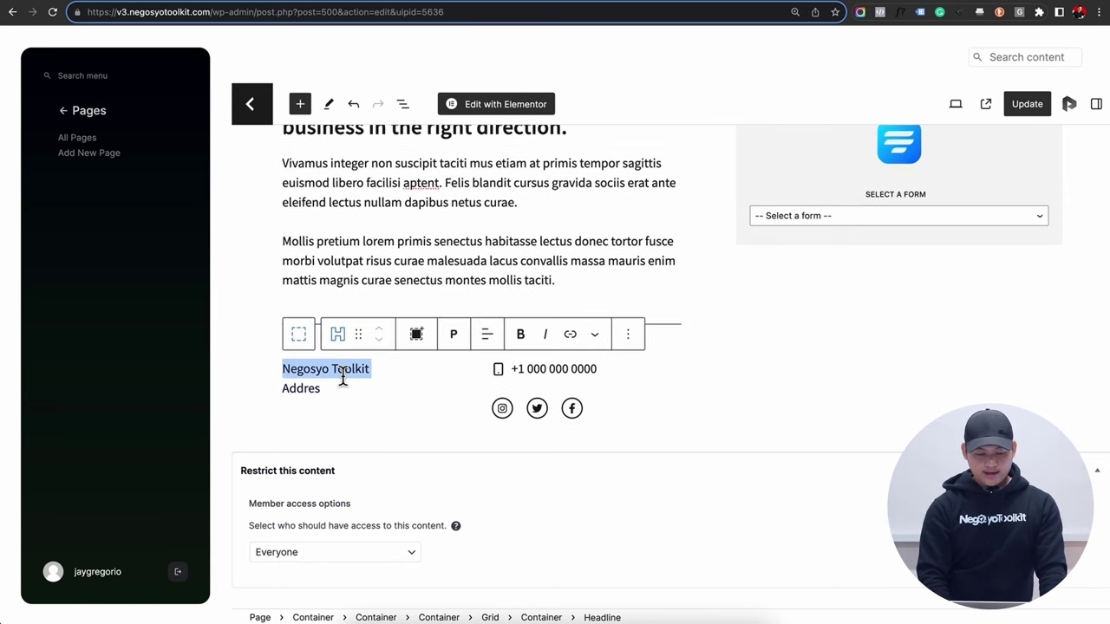
click(1023, 103)
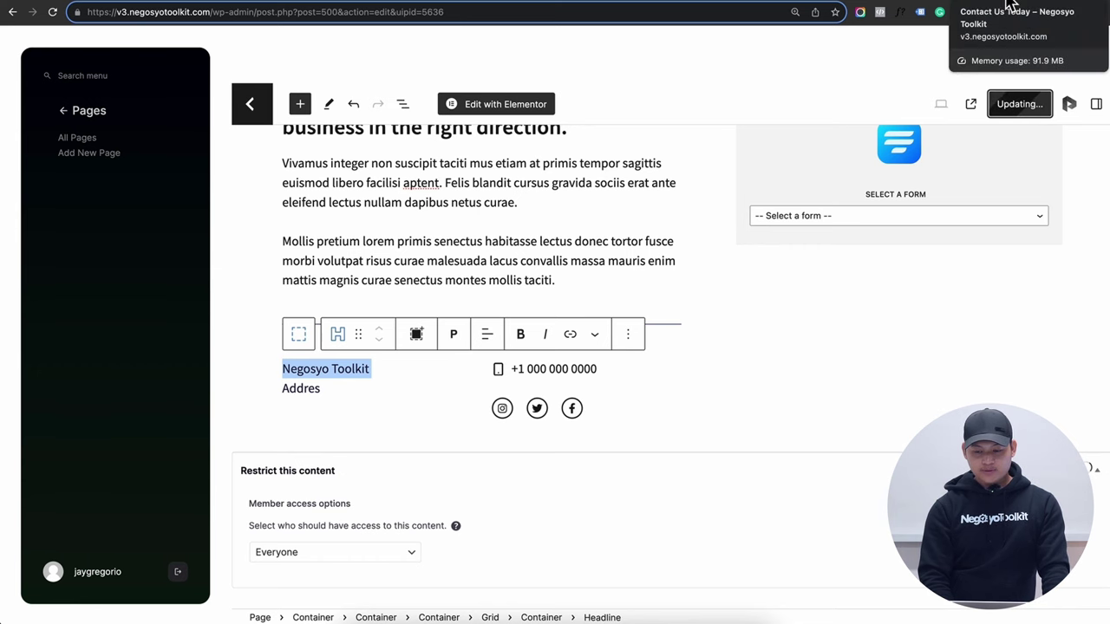
Step: Reload the live Contact page and check the company details below the contact text
click(1033, 3)
scroll(368, 431, down, 1)
scroll(367, 431, down, 2)
drag(254, 432, 165, 432)
click(51, 13)
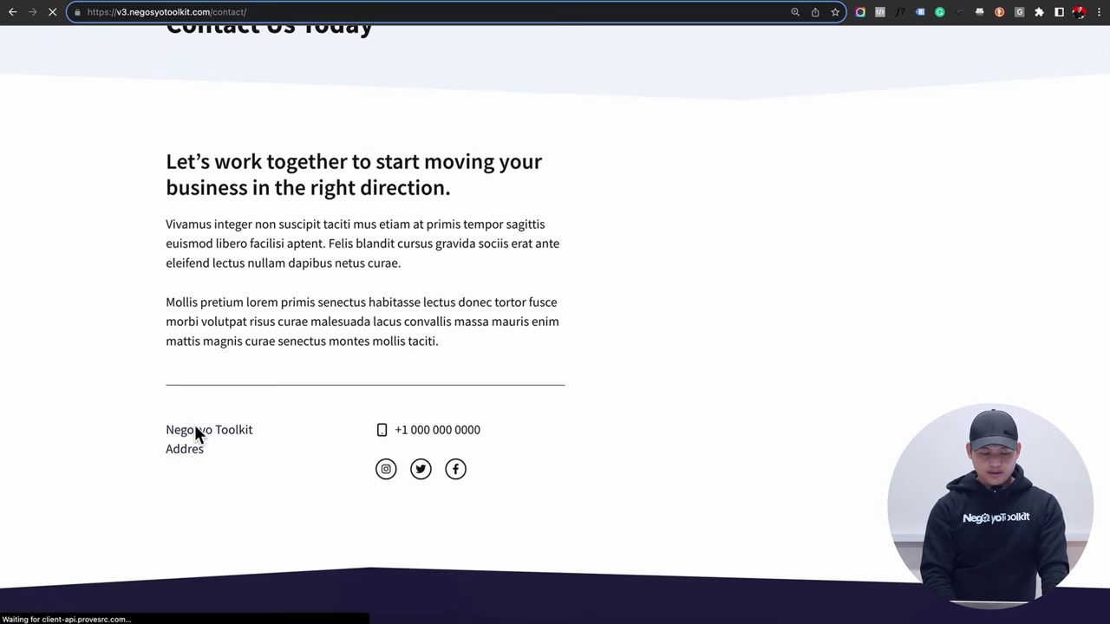
drag(174, 431, 304, 437)
scroll(348, 344, up, 3)
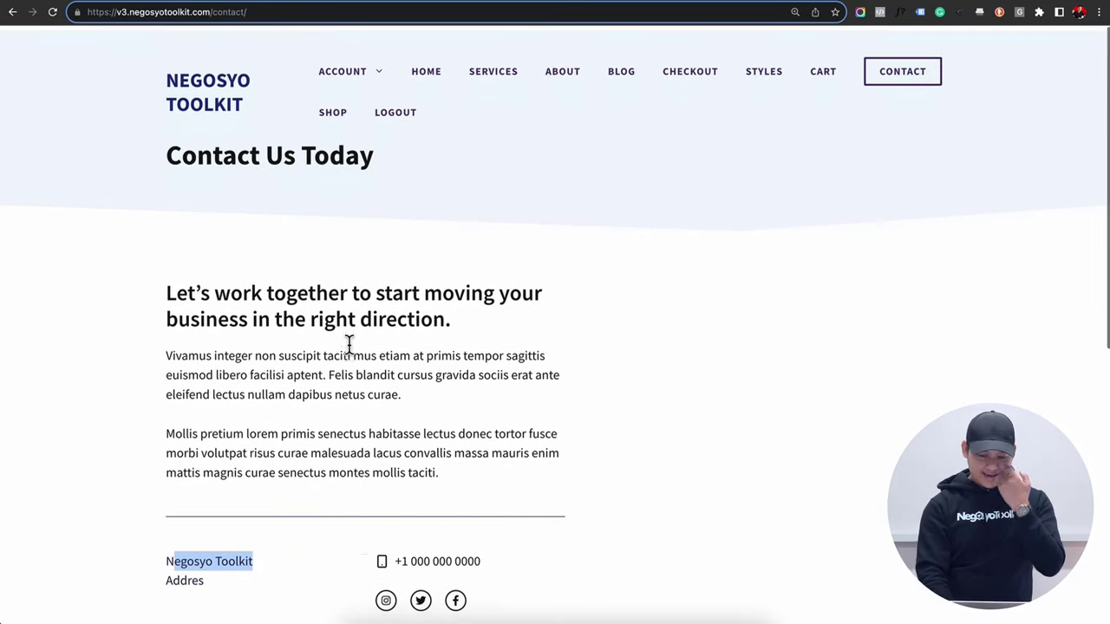
Step: Leave the Contact page editor for the main dashboard and open Email Marketing
click(969, 4)
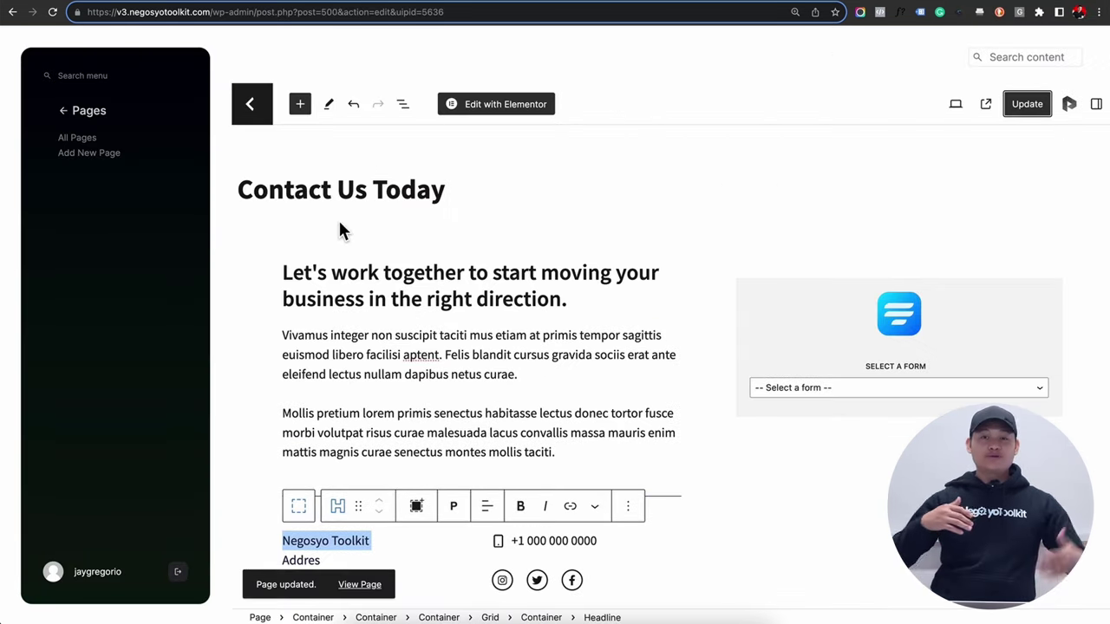
click(64, 110)
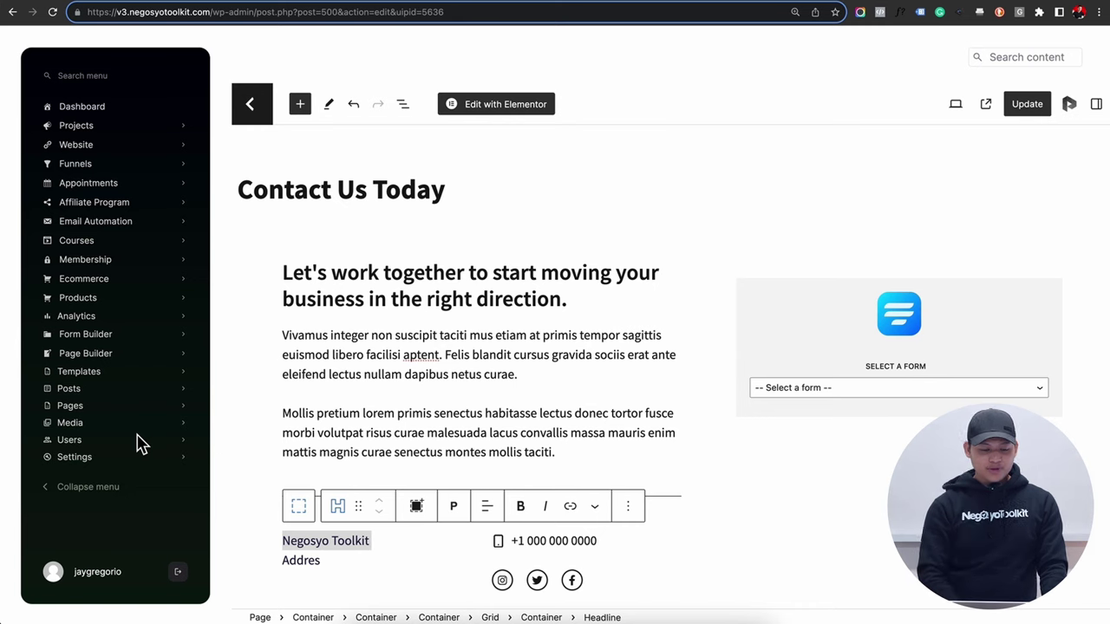
click(82, 109)
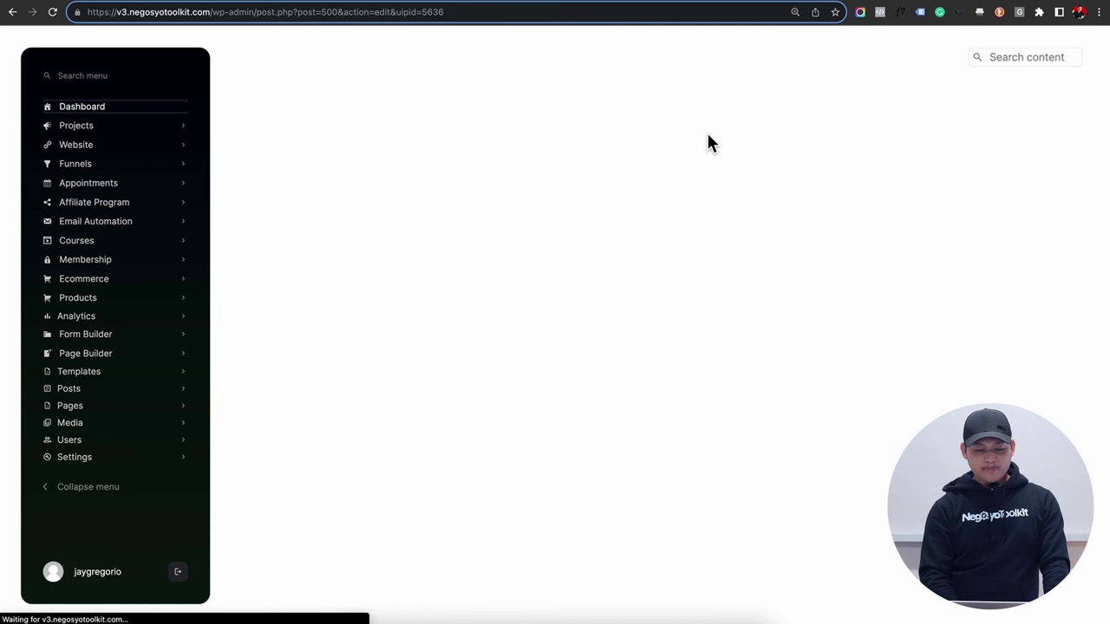
scroll(568, 265, down, 3)
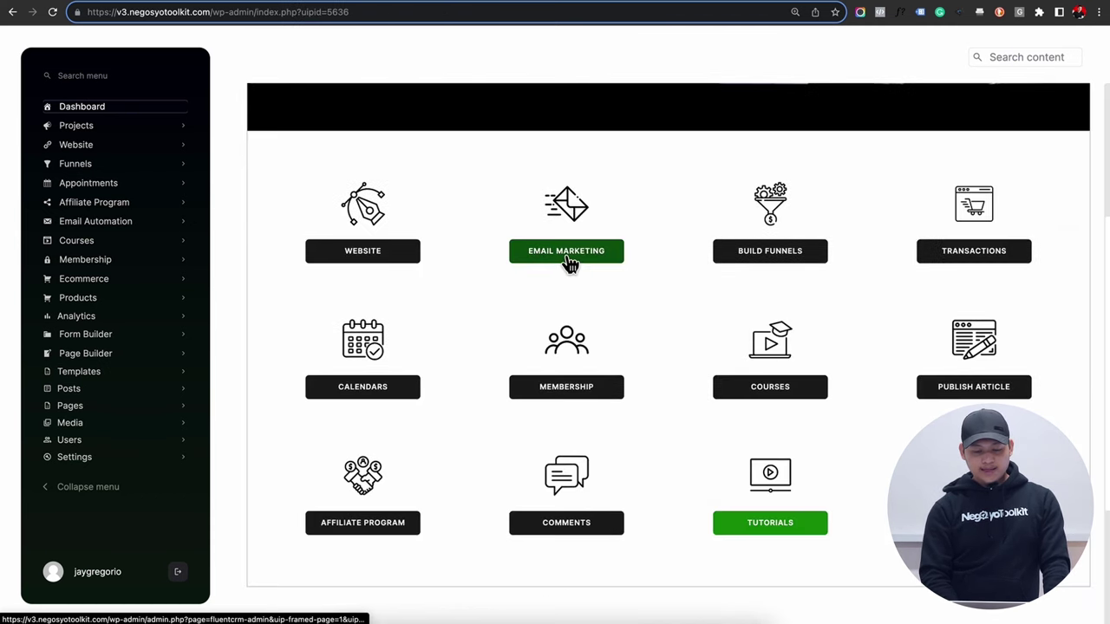
click(568, 253)
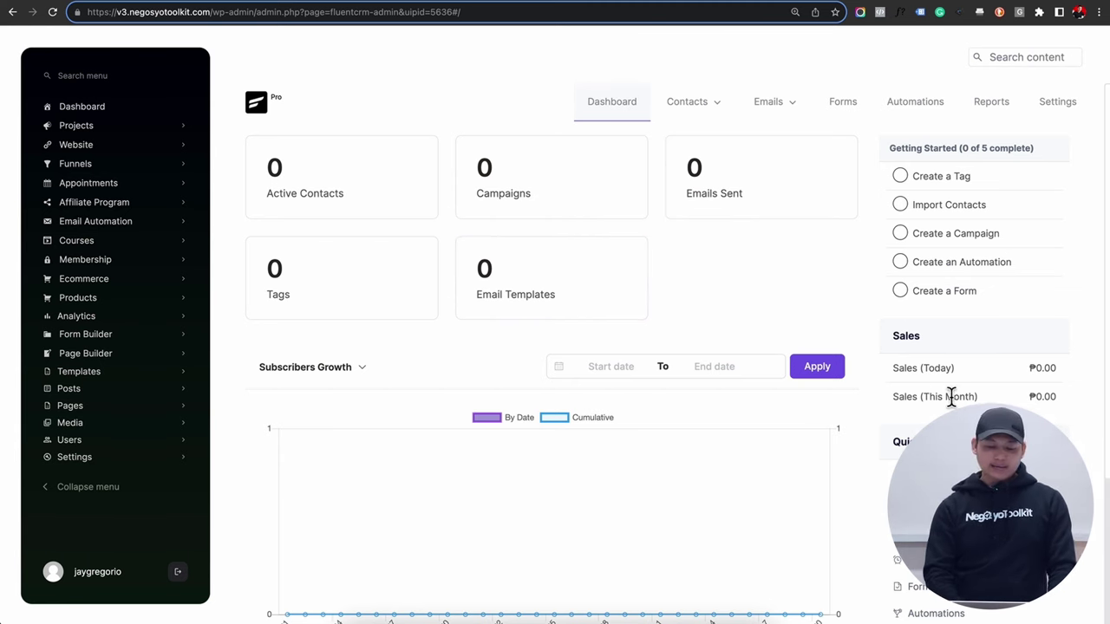
Step: Review the email marketing dashboard's statistics and quick links, and the options offered under Contacts and Emails
scroll(560, 495, down, 2)
scroll(560, 495, up, 2)
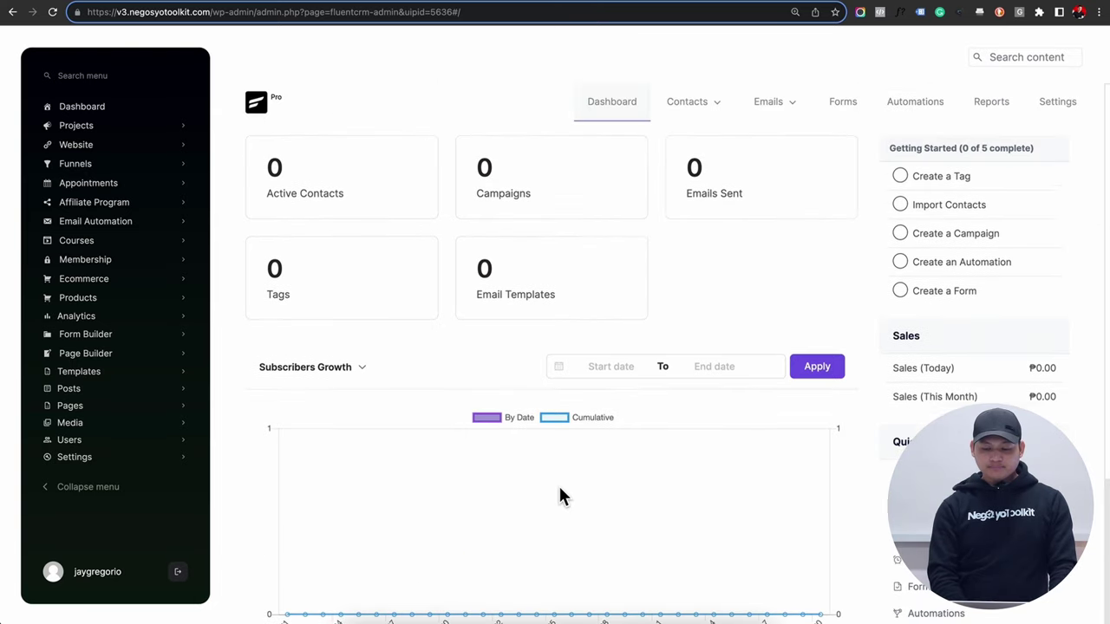
scroll(755, 495, down, 5)
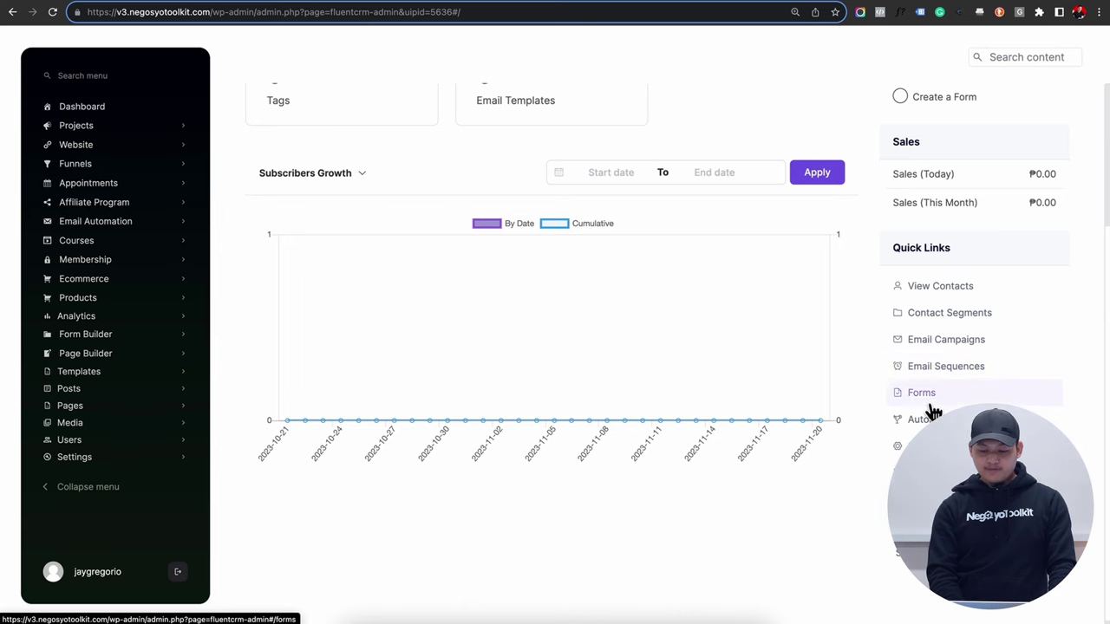
scroll(665, 358, up, 5)
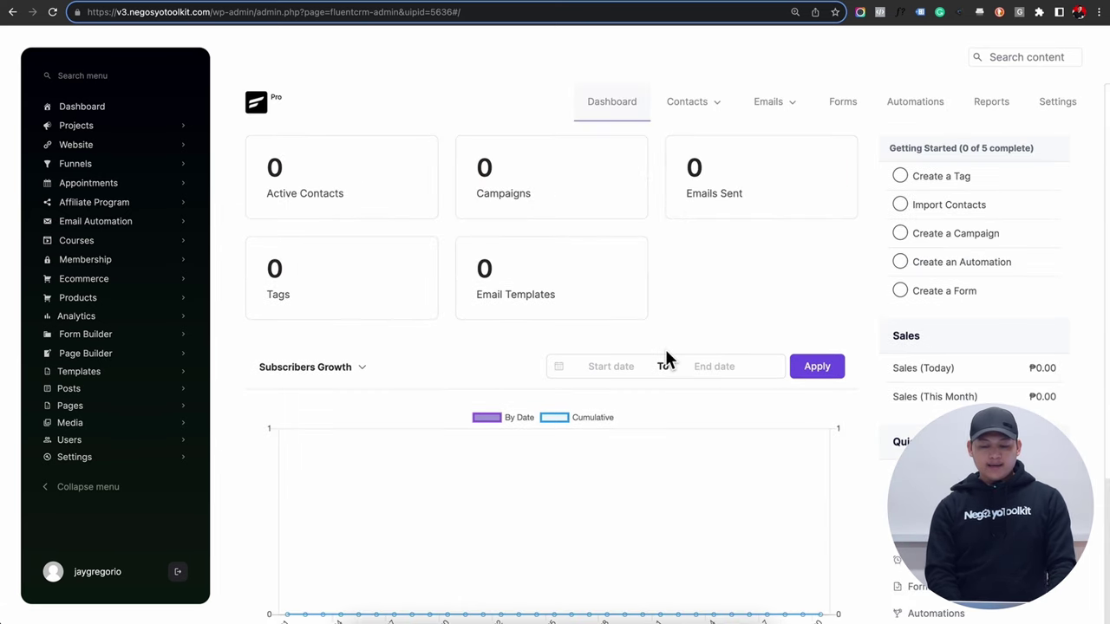
mouse_move(698, 105)
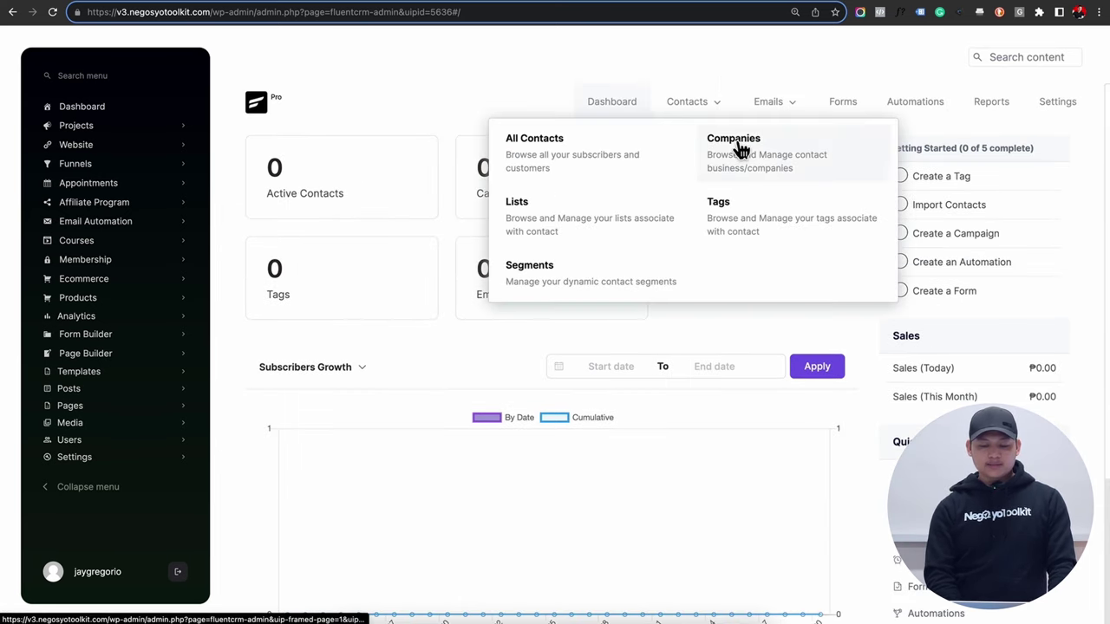
mouse_move(783, 111)
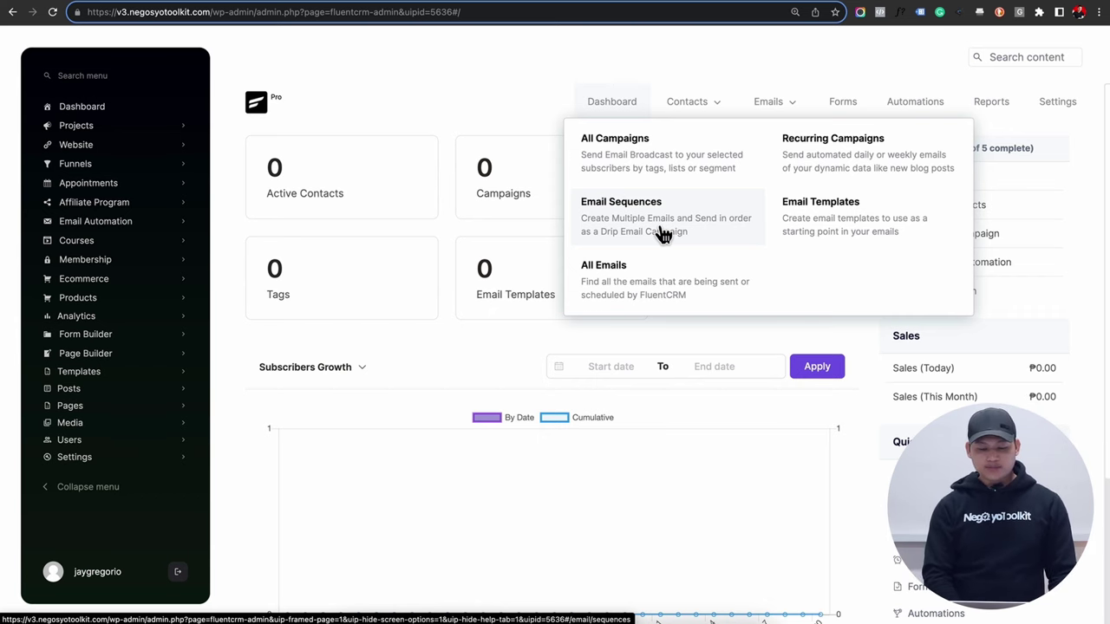
Step: Create a new email campaign titled "Test Email" from the All Campaigns page
click(645, 164)
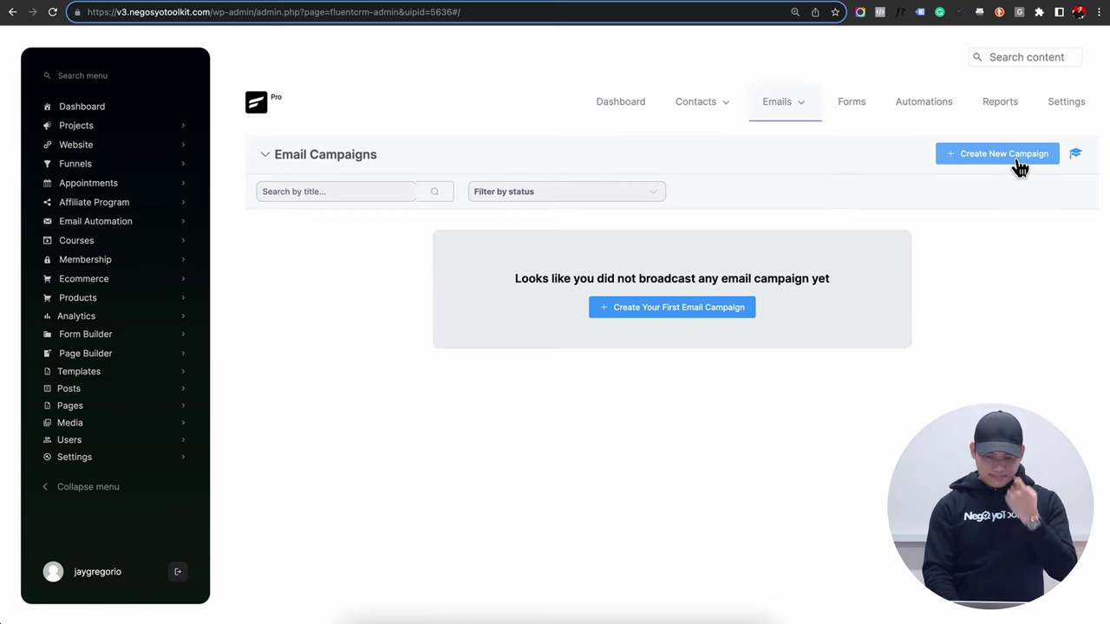
click(1019, 166)
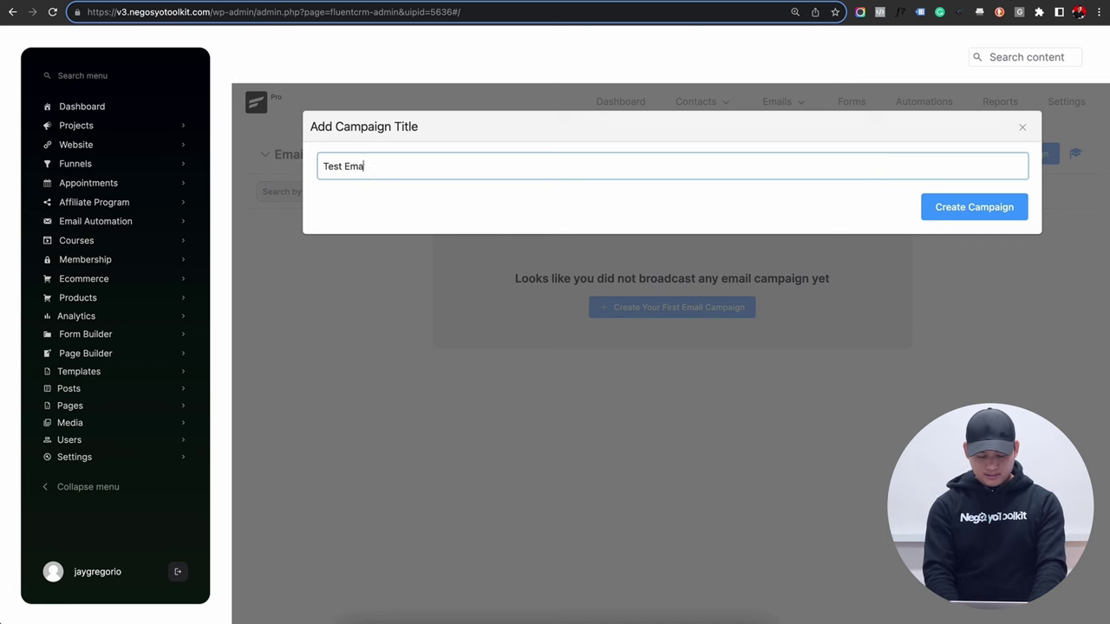
click(958, 208)
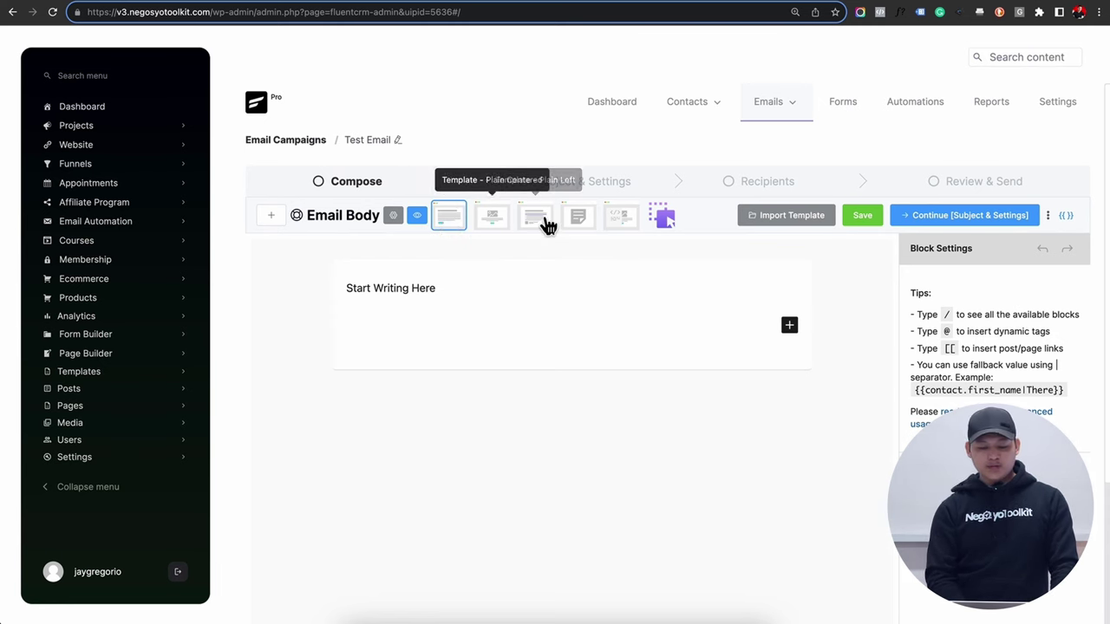
Step: Switch the email body to the Visual Builder template and load the Standard starter design
click(660, 219)
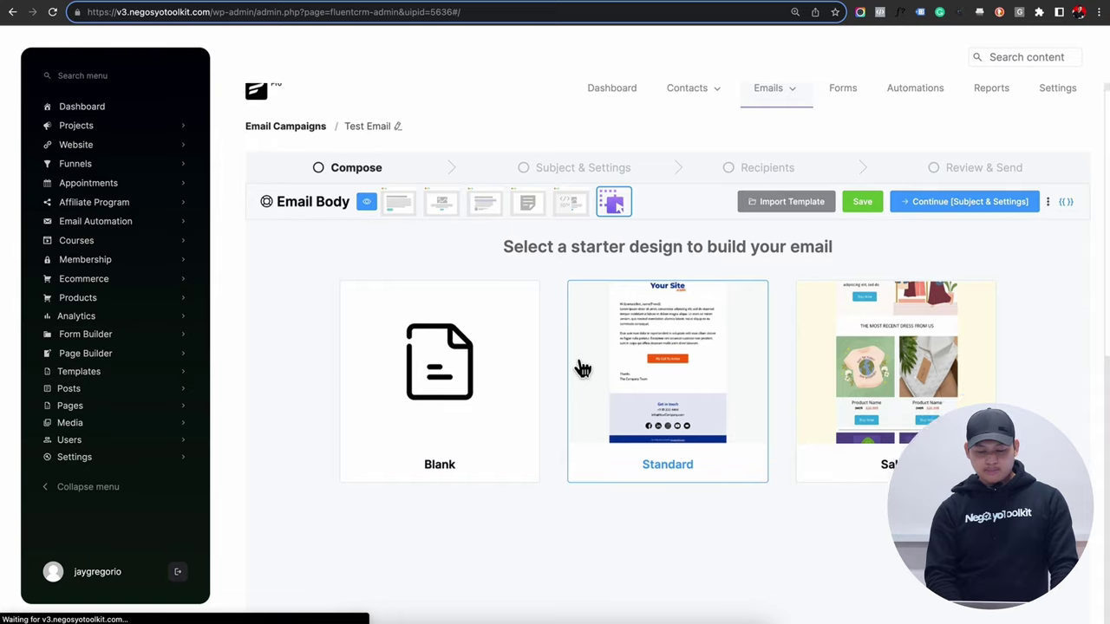
scroll(579, 369, down, 3)
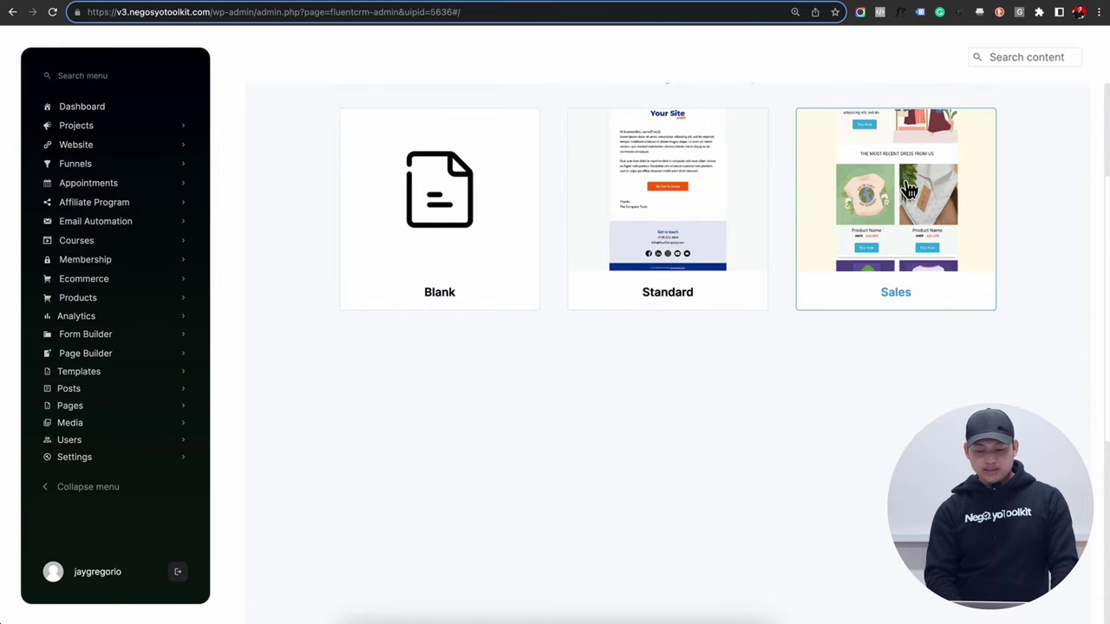
click(628, 207)
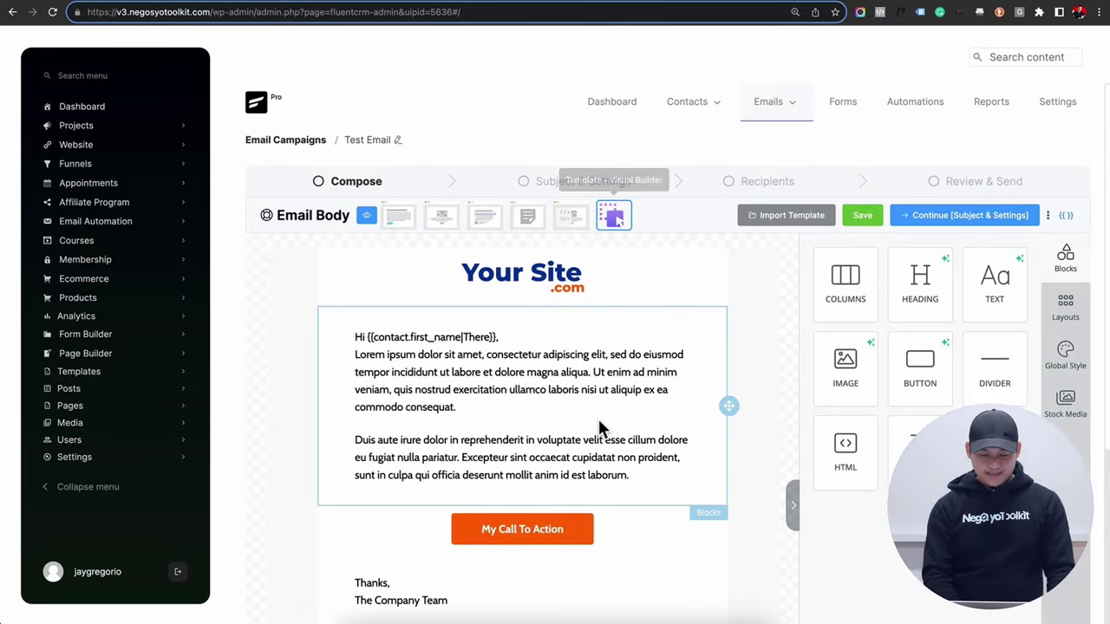
scroll(600, 428, down, 1)
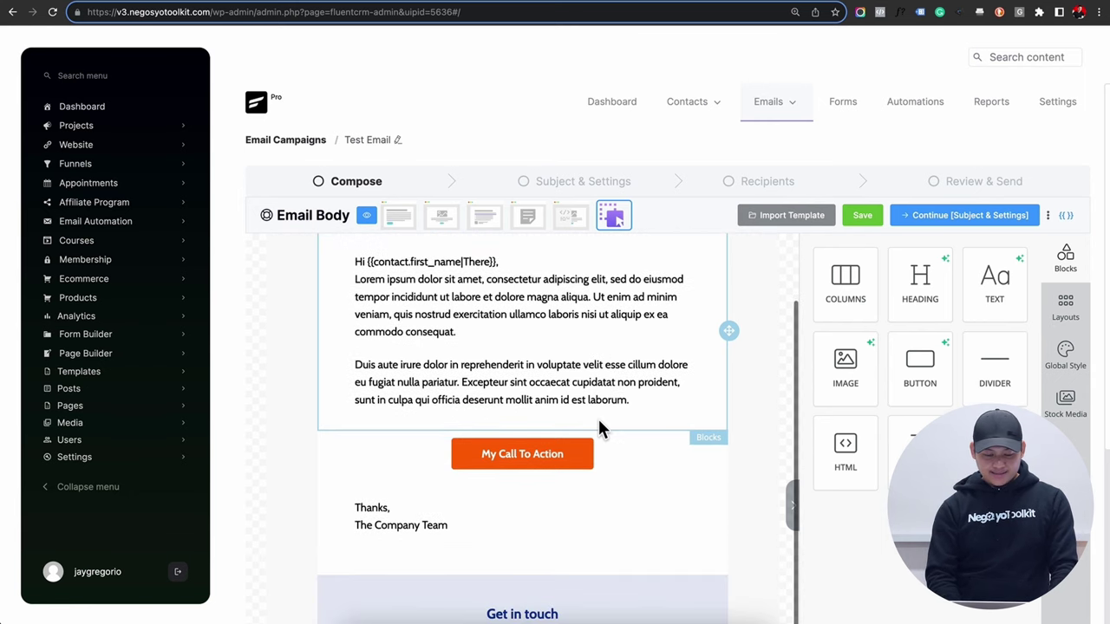
scroll(598, 423, up, 1)
Step: Insert a blank line between the greeting and the first lorem ipsum paragraph in the email text block
click(555, 403)
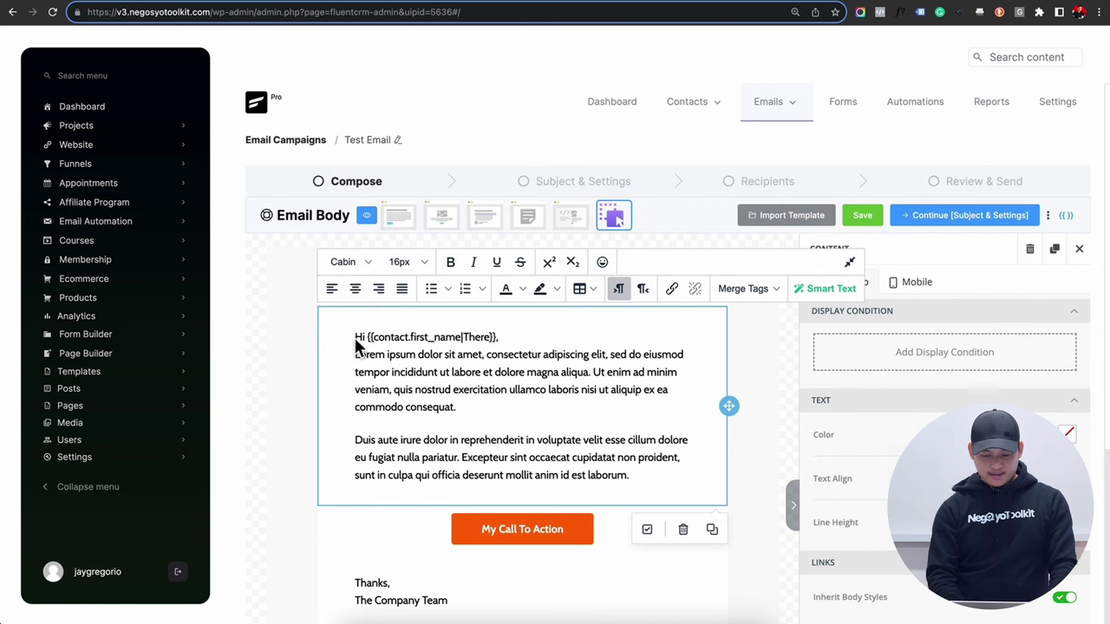
click(528, 341)
key(Return)
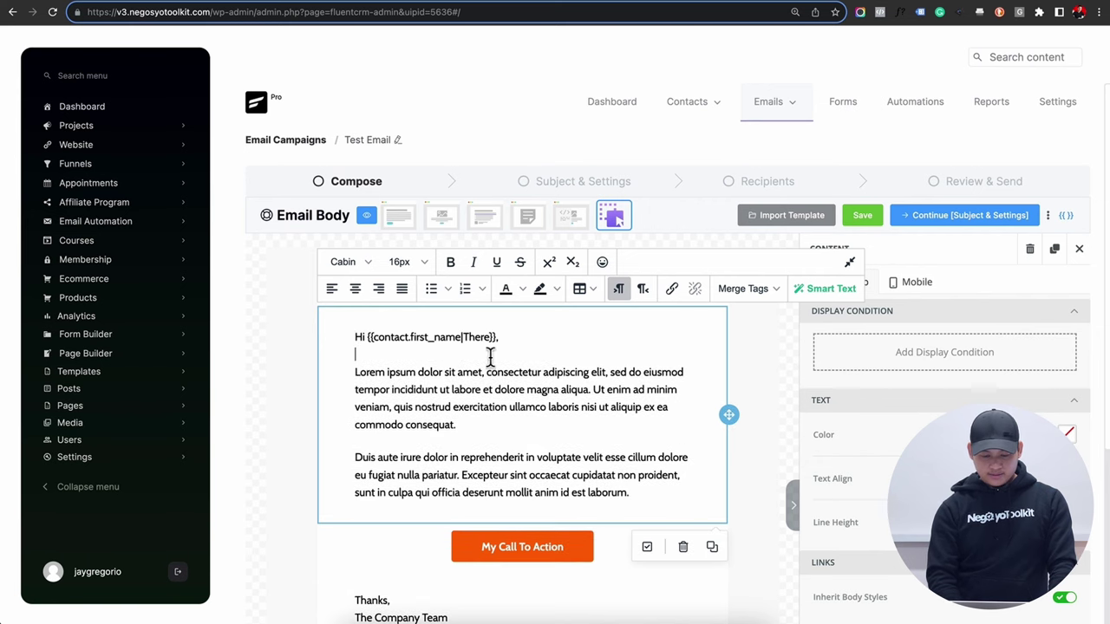
drag(354, 372, 470, 429)
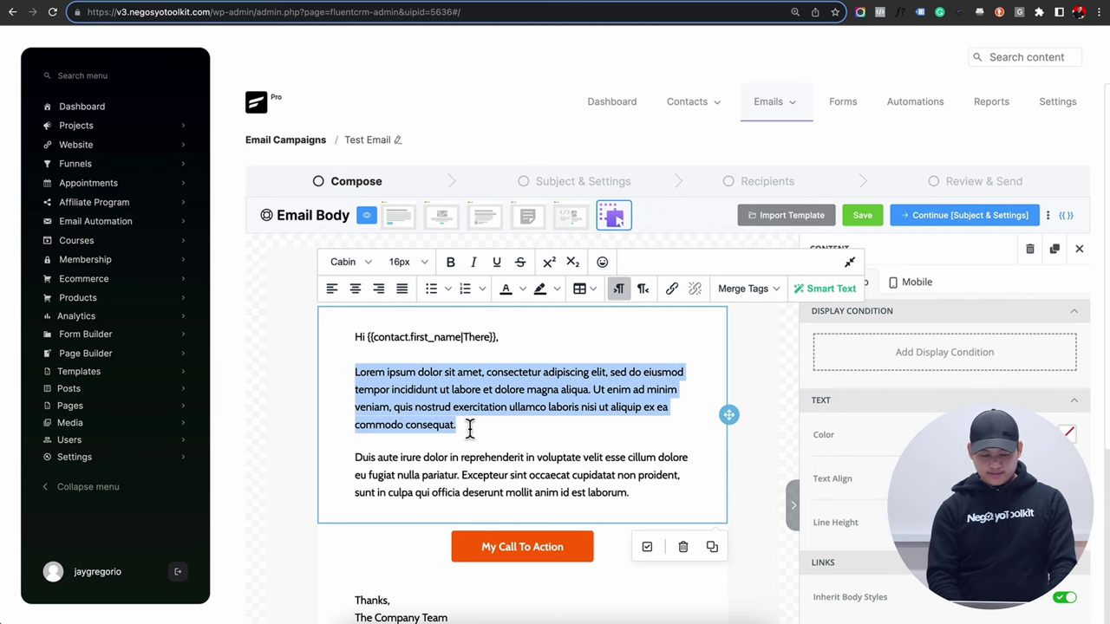
Step: Rewrite the greeting line of the email with Smart Text's Expand Text option and close the Smart Text dialog
triple_click(398, 340)
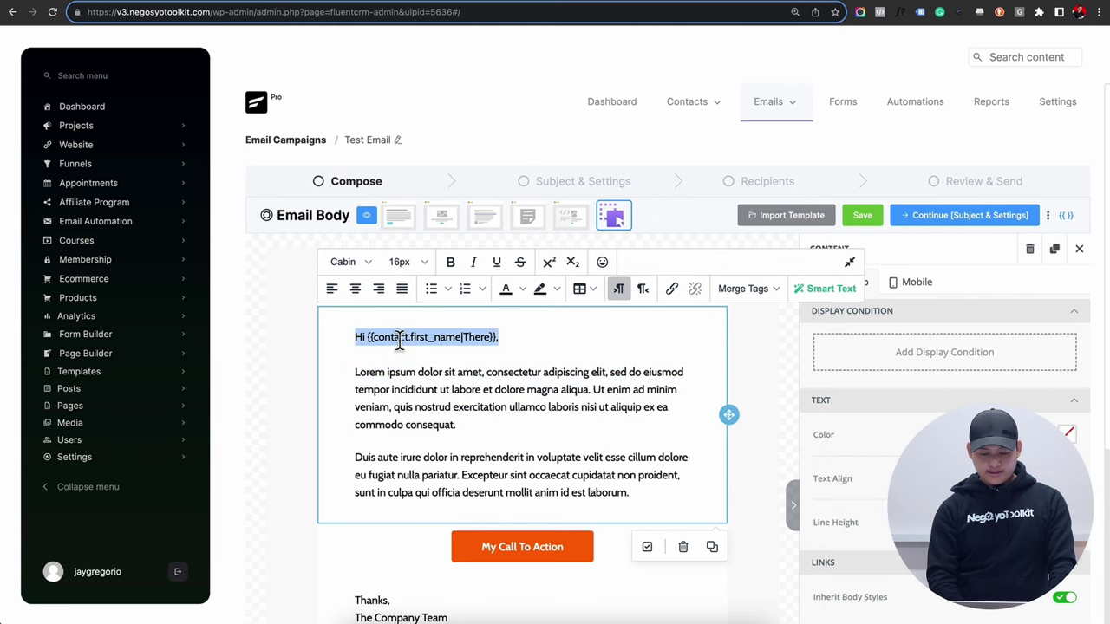
click(820, 291)
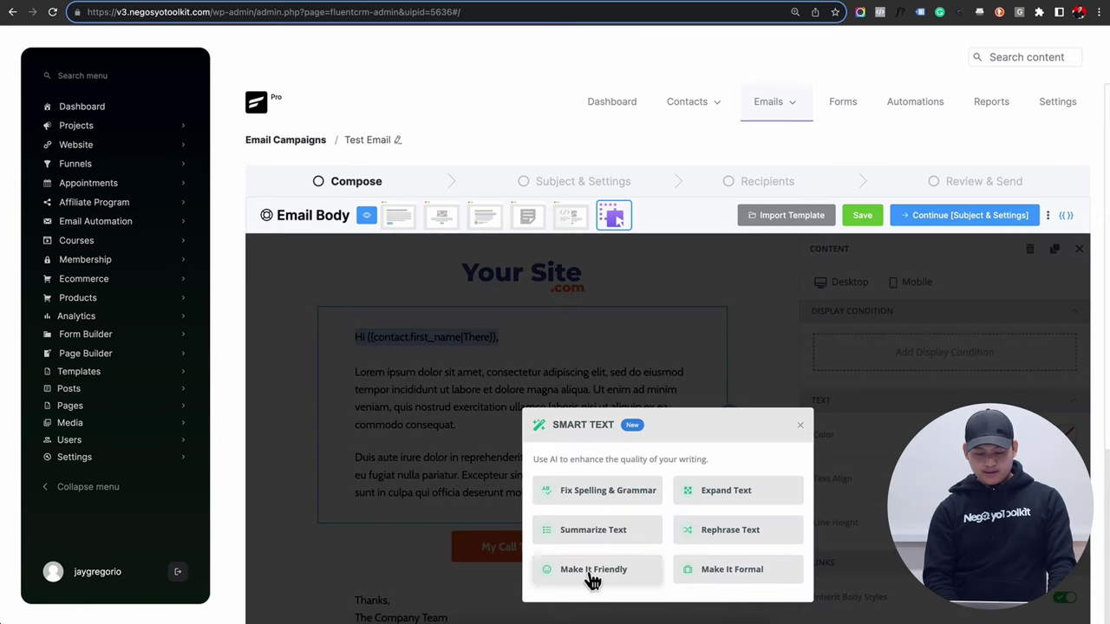
scroll(646, 509, down, 2)
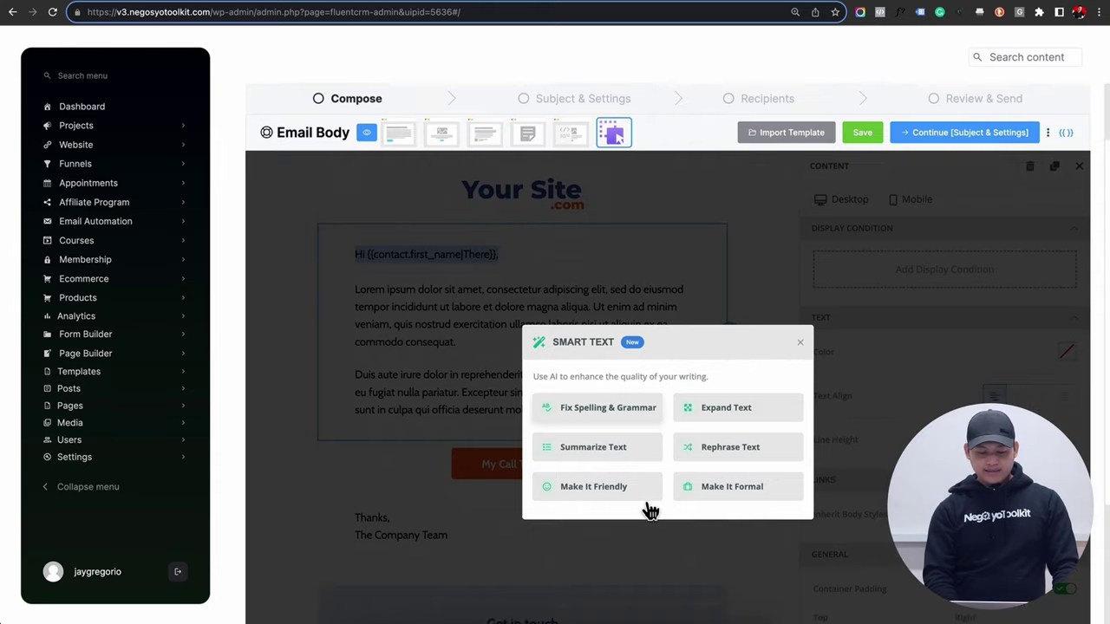
scroll(644, 508, up, 3)
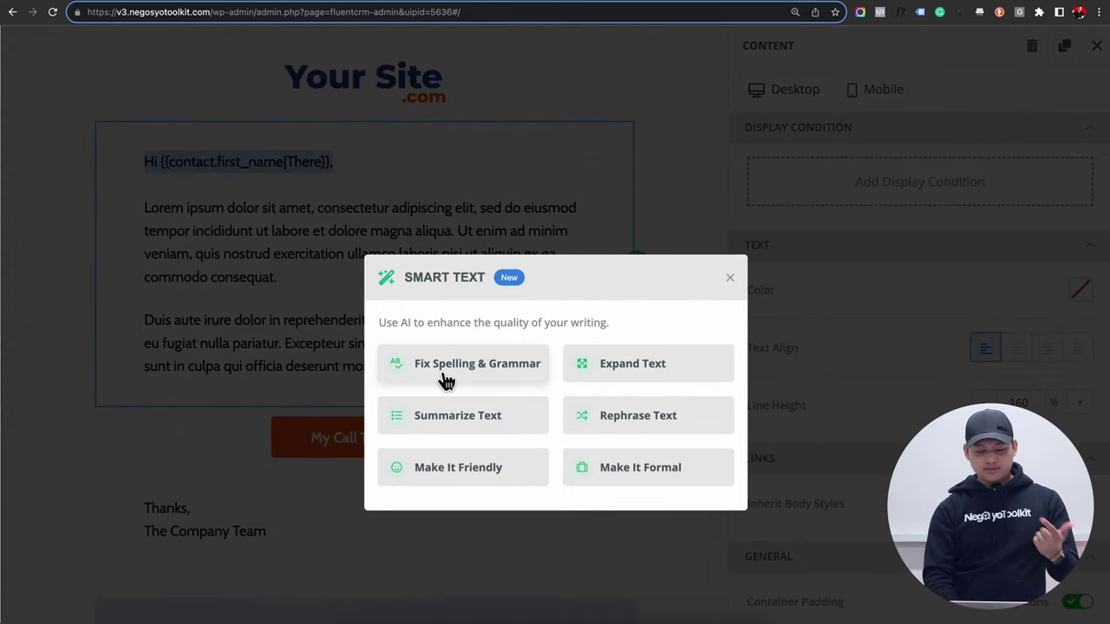
click(641, 385)
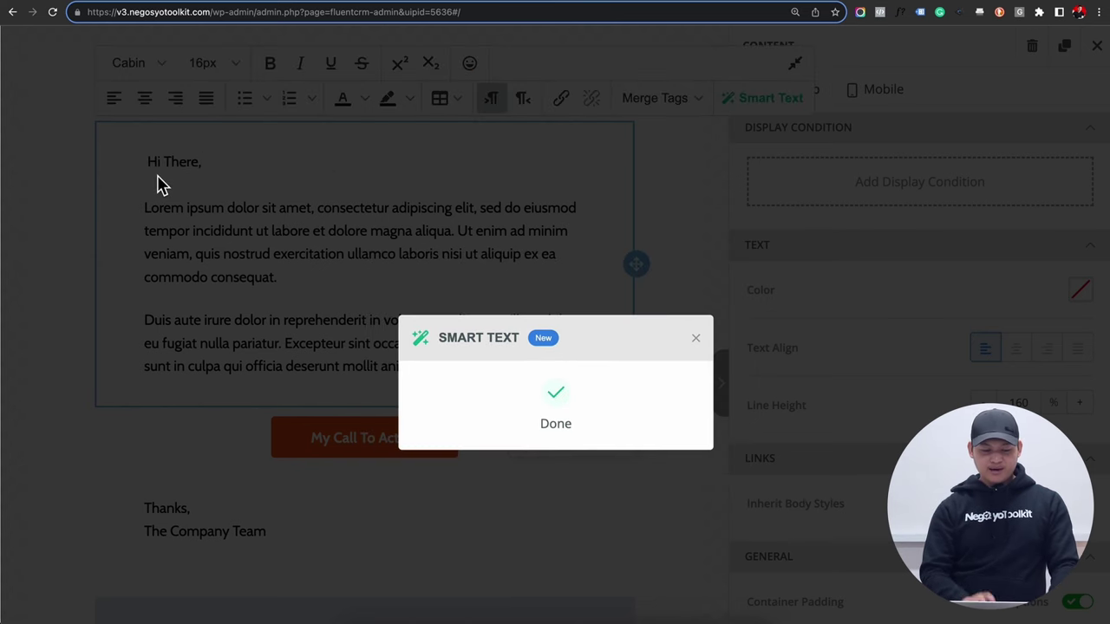
click(697, 338)
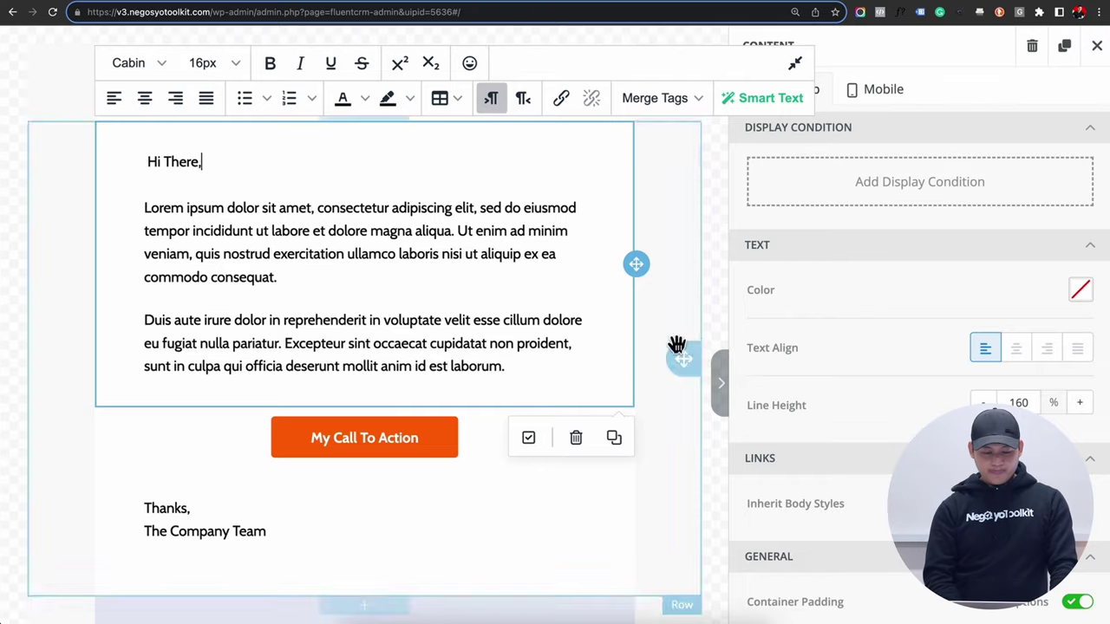
scroll(116, 215, down, 3)
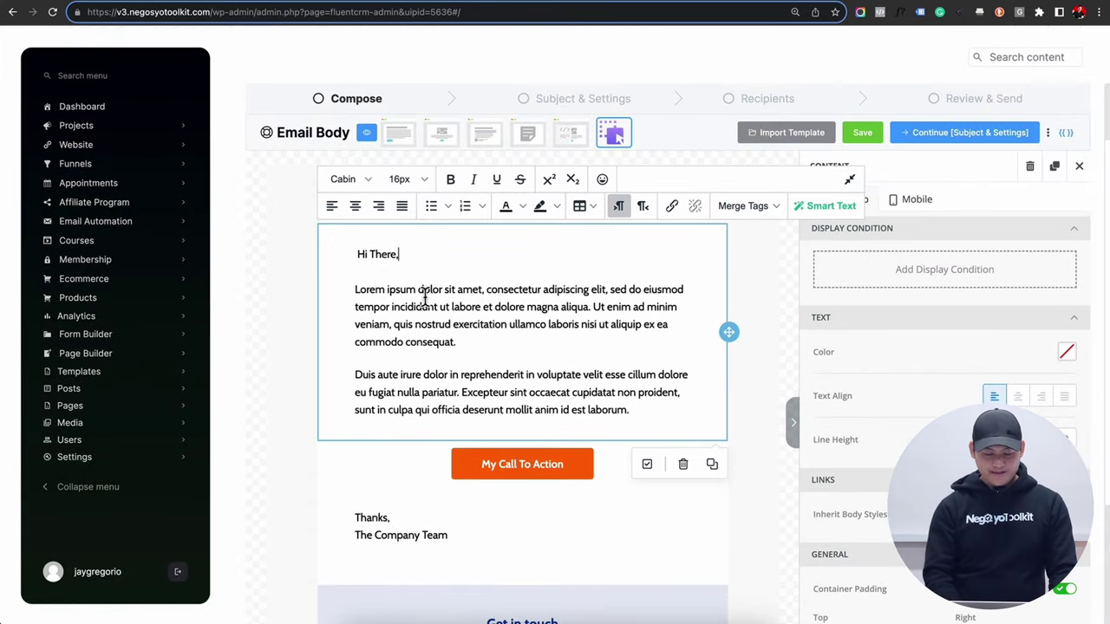
key(Return)
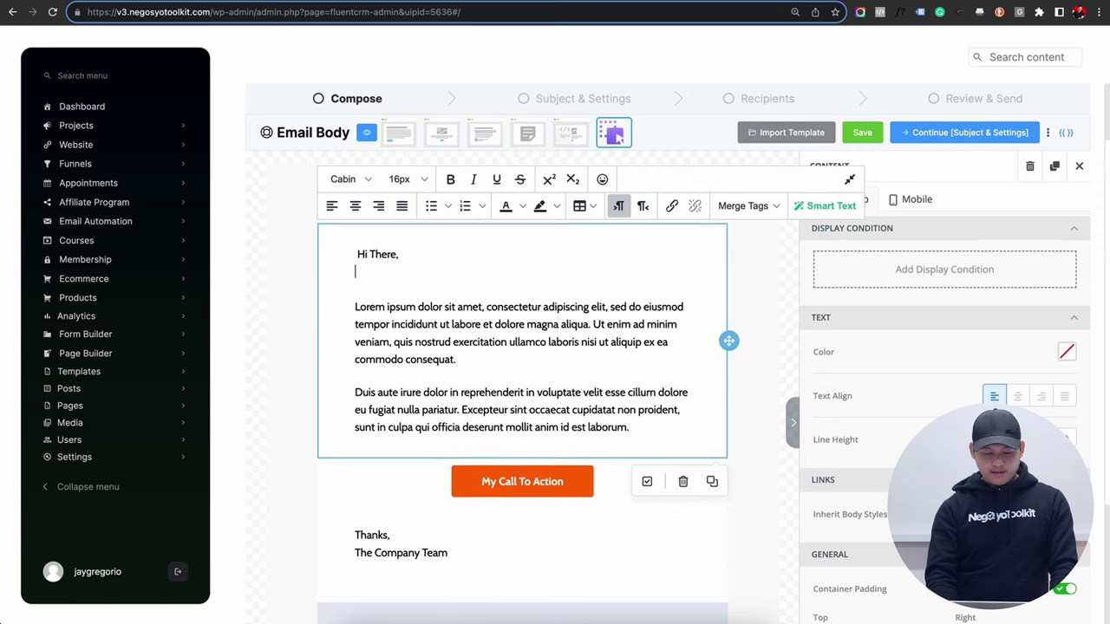
key(Return)
click(826, 207)
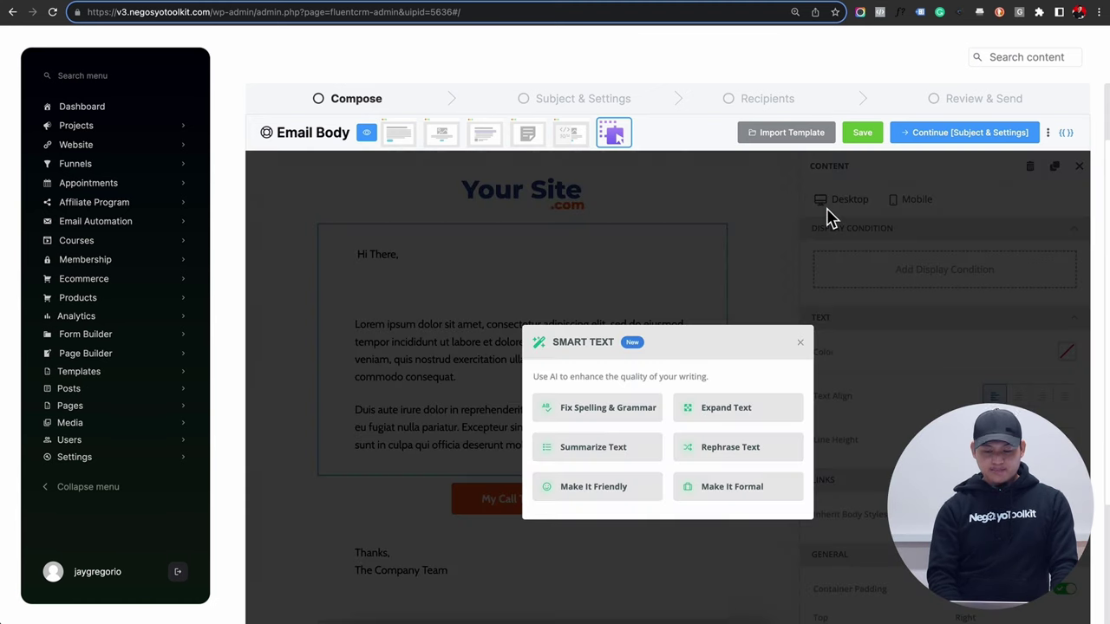
click(800, 344)
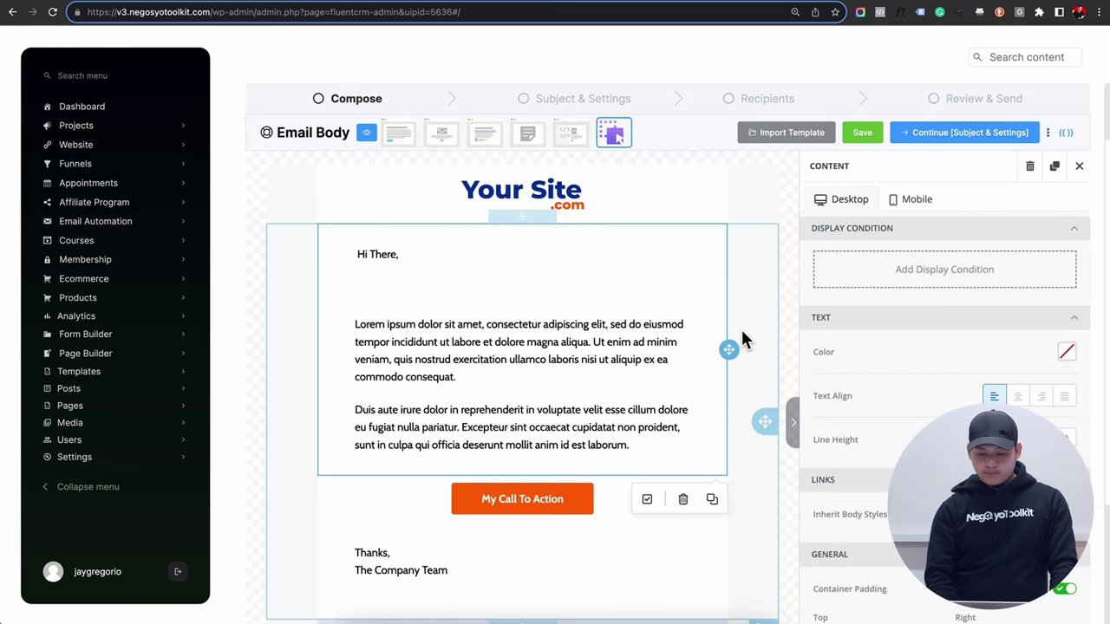
click(451, 300)
key(BackSpace)
key(BackSpace)
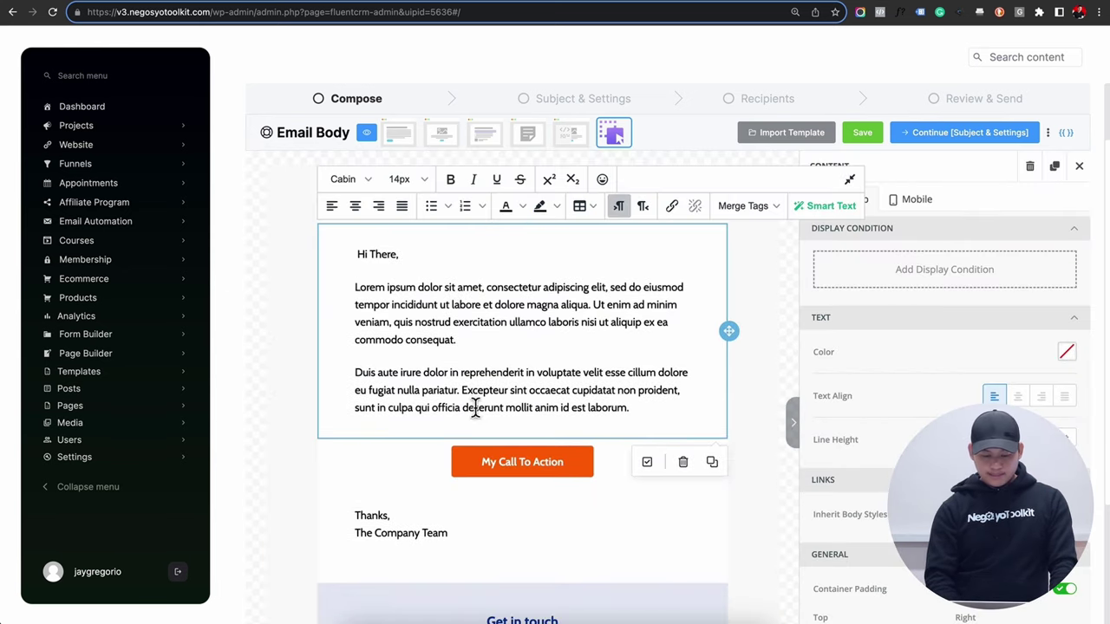
Step: Replace the call-to-action button's text with the friendly Smart Buttons AI suggestion "Yes, I'm Ready!"
click(486, 462)
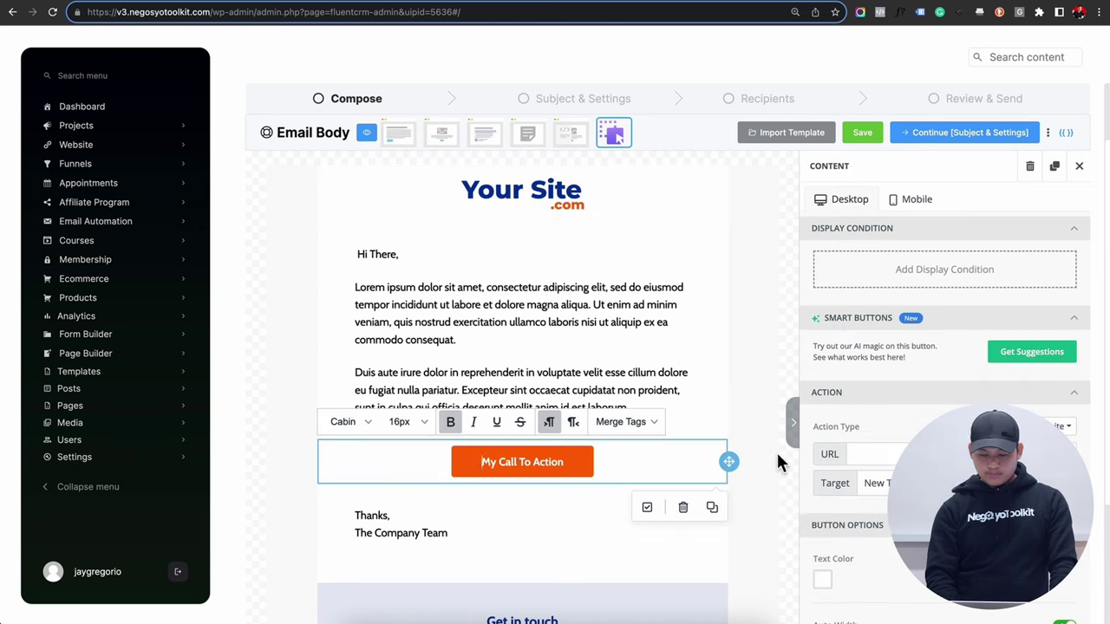
click(1032, 353)
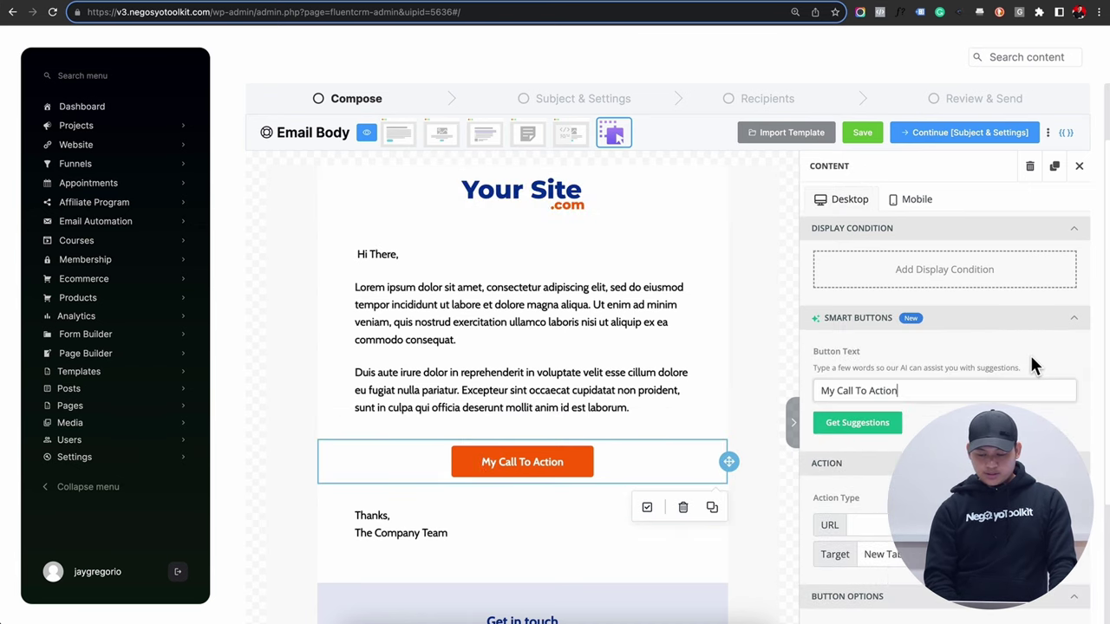
click(855, 425)
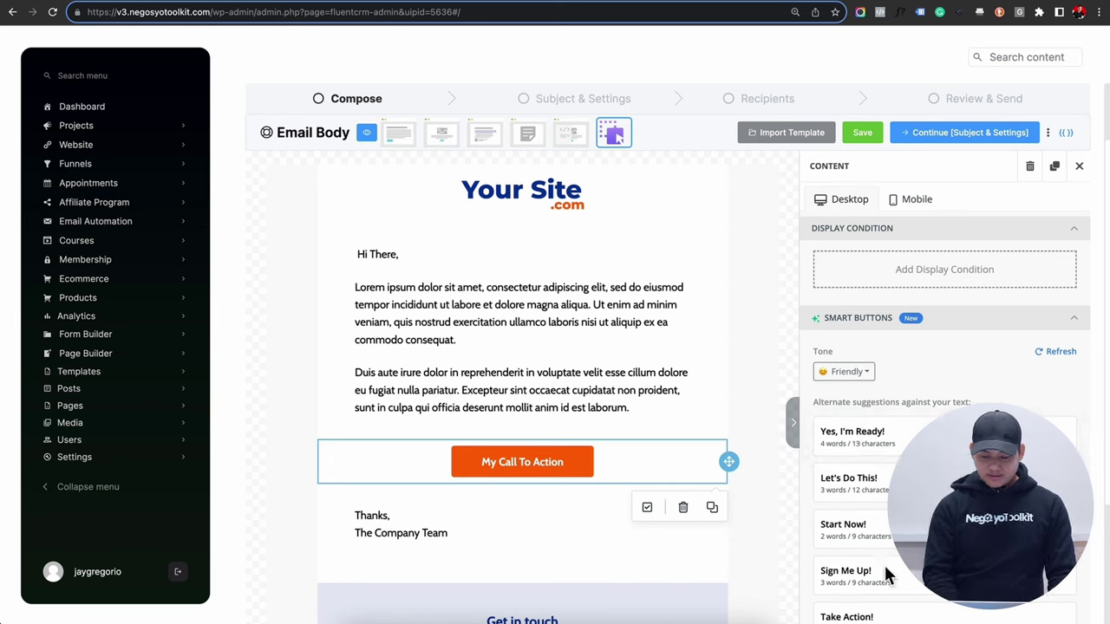
click(867, 483)
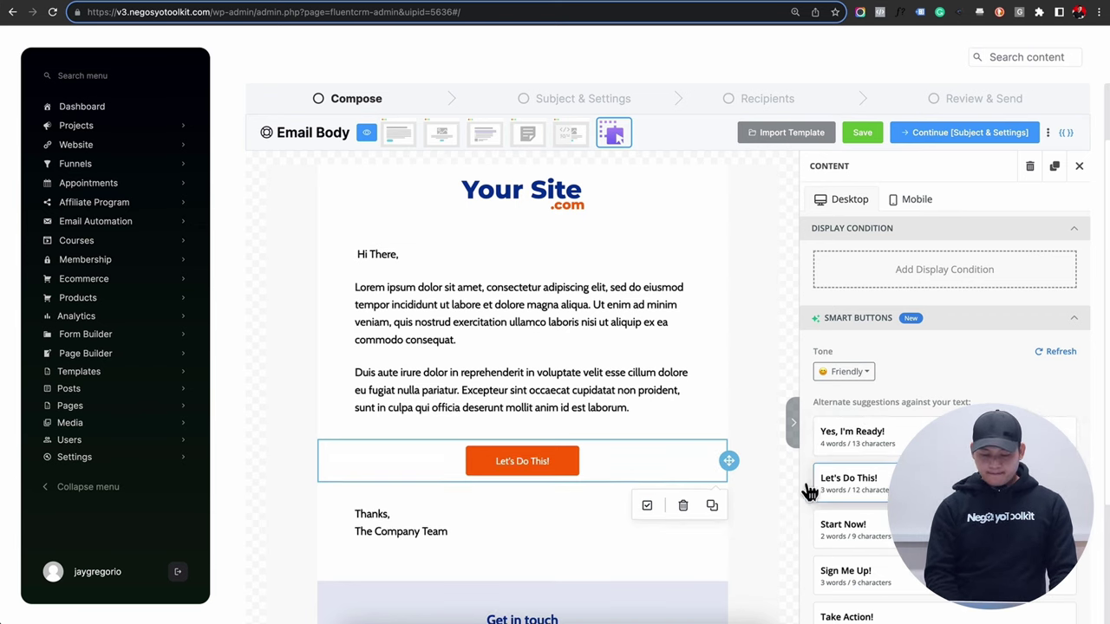
click(854, 433)
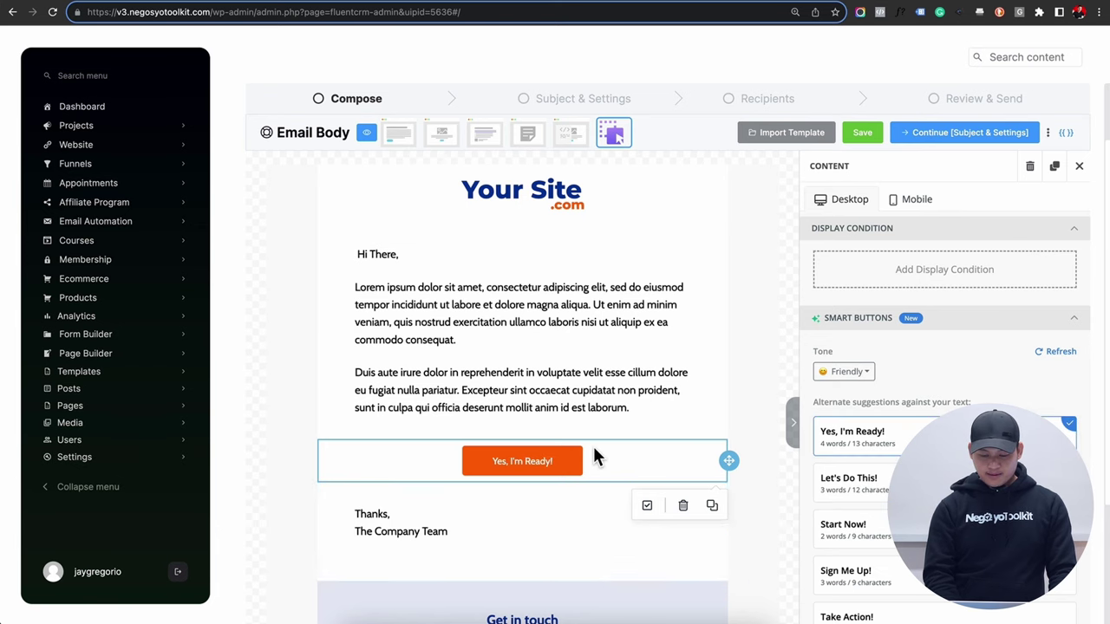
Step: Change the call-to-action button's background color to blue
scroll(592, 443, down, 2)
scroll(945, 390, down, 3)
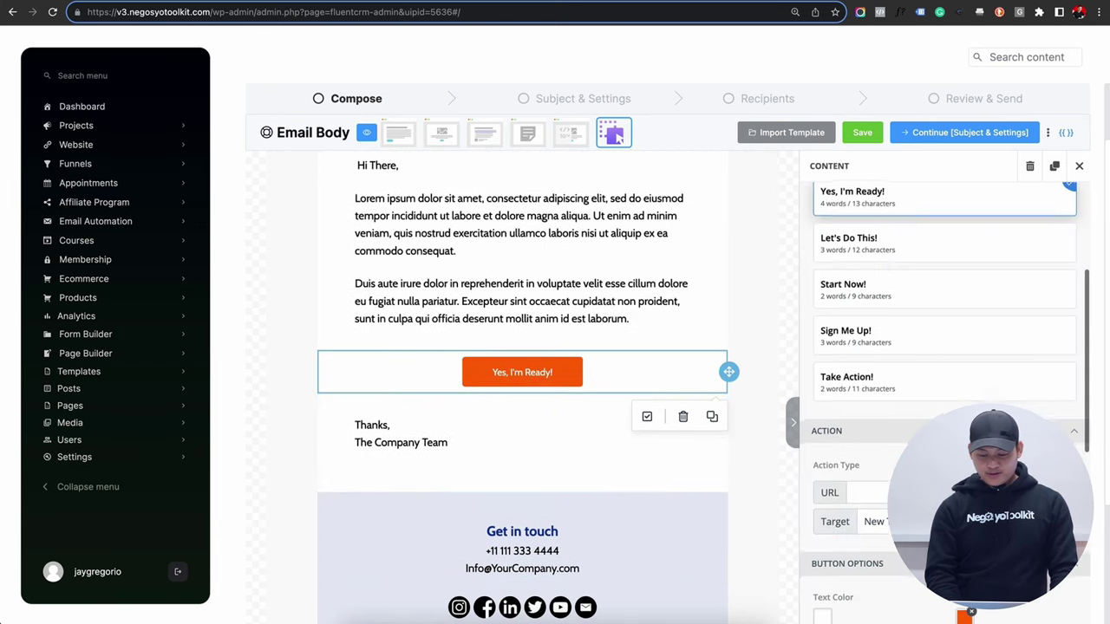
scroll(919, 363, down, 3)
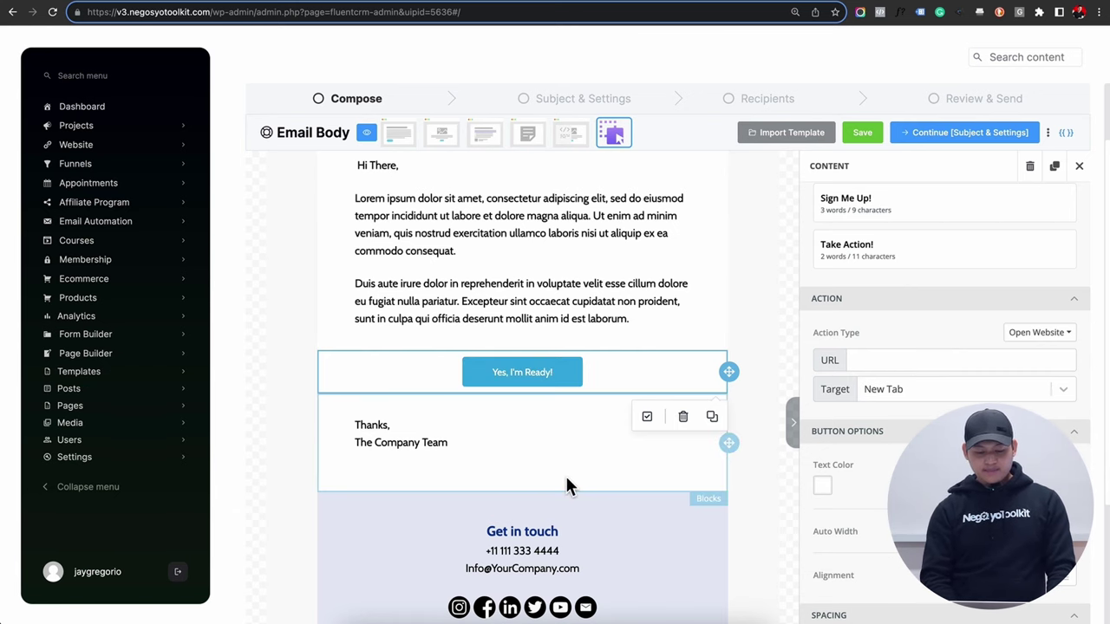
scroll(565, 483, down, 4)
scroll(564, 477, up, 6)
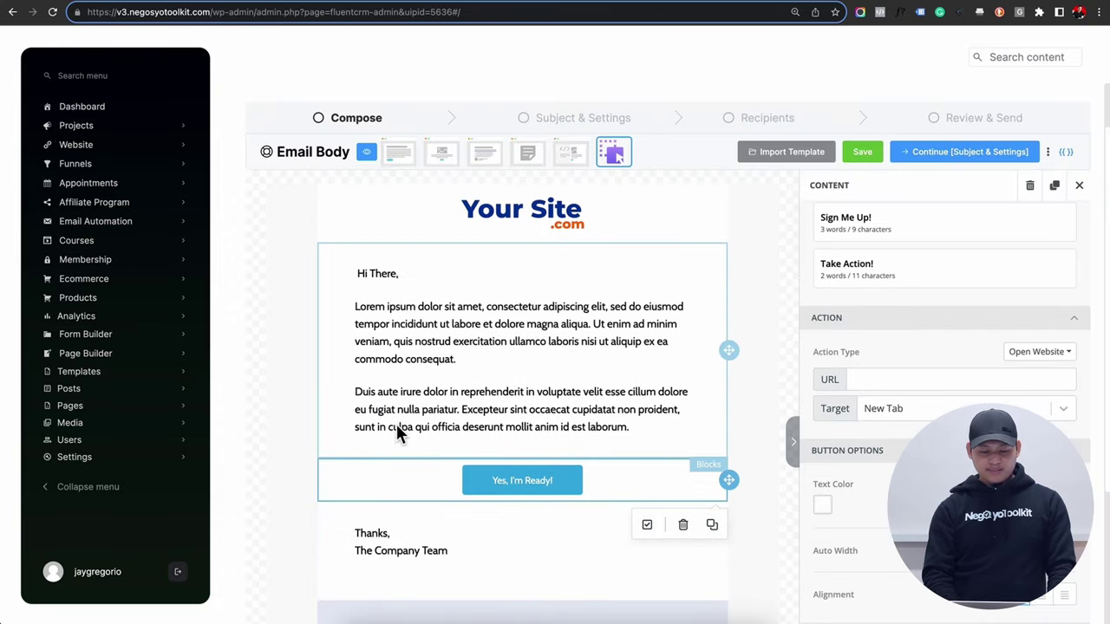
triple_click(411, 418)
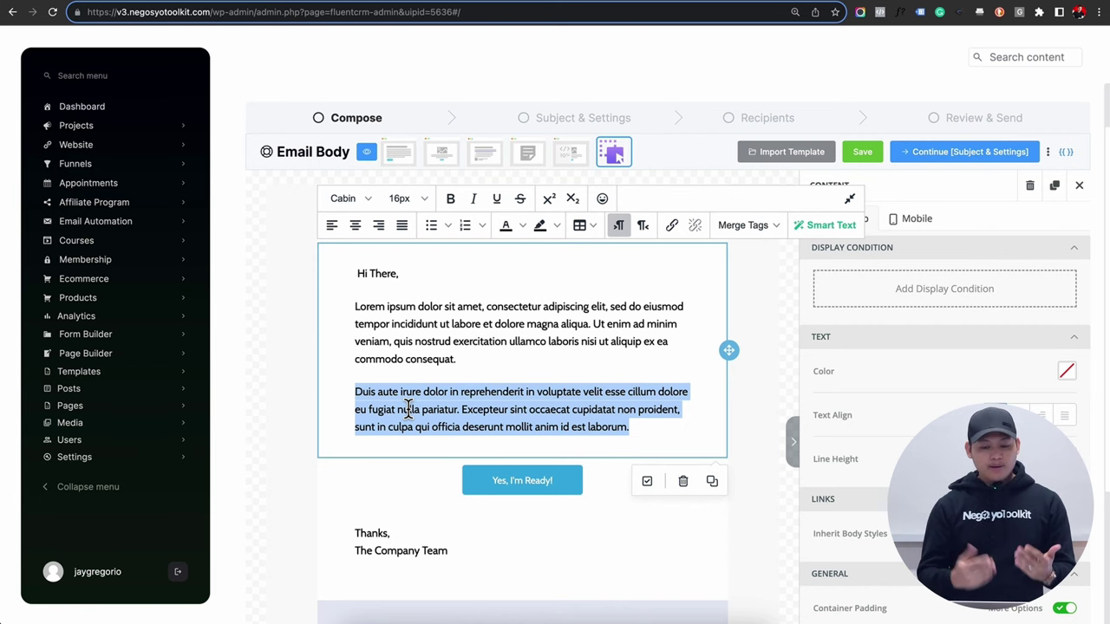
scroll(430, 347, up, 1)
click(745, 339)
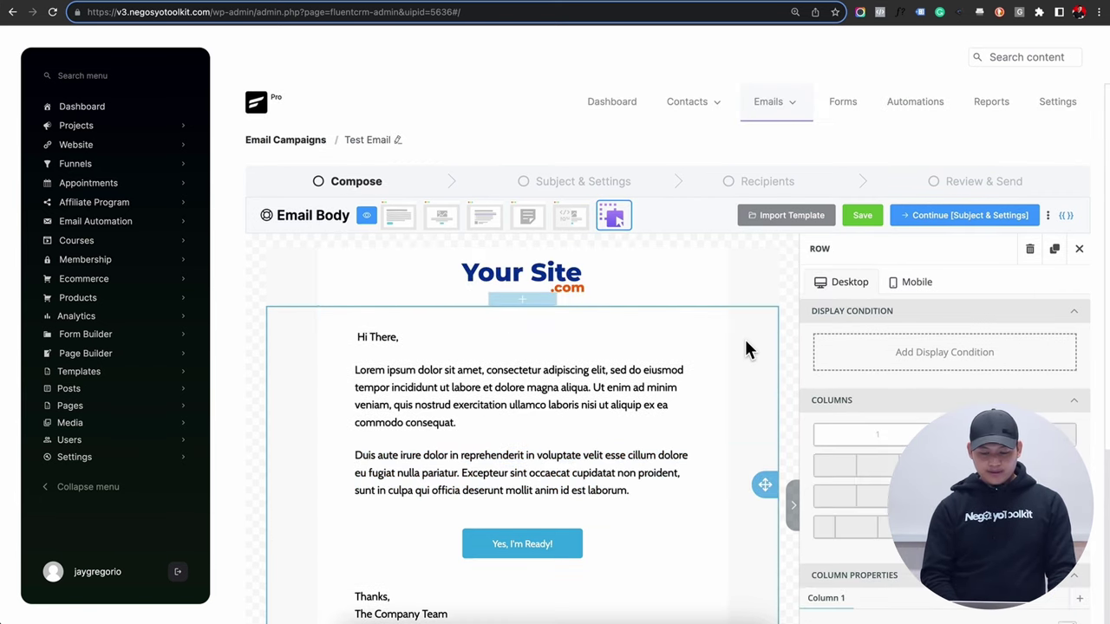
Step: Open the Magic Images AI generator for the header logo and submit the prompt "logo of a agency advertising"
click(560, 290)
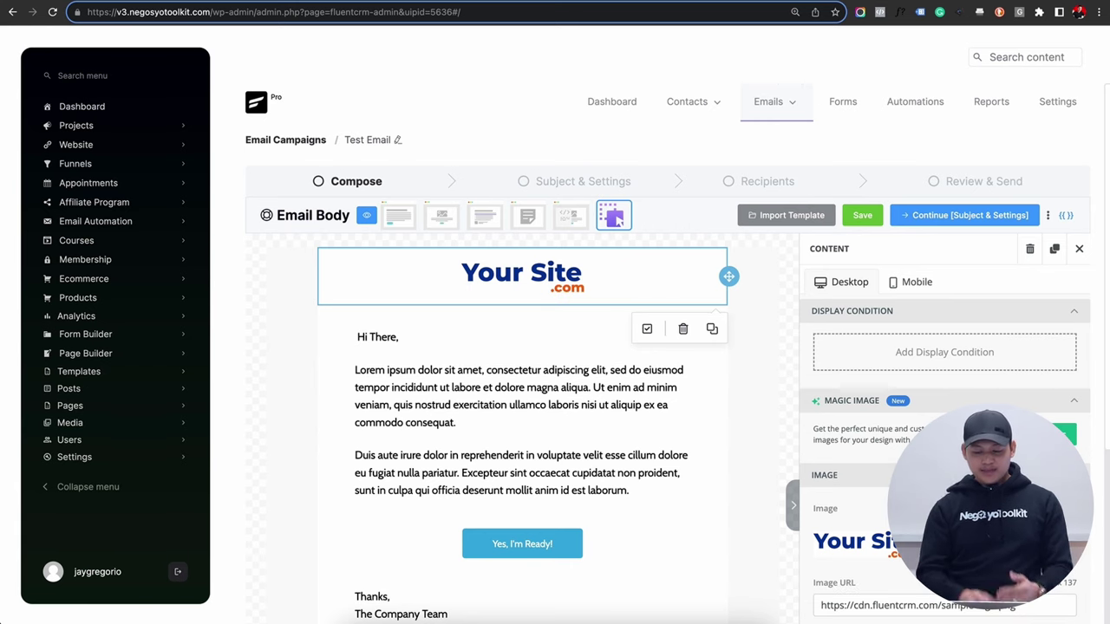
click(617, 220)
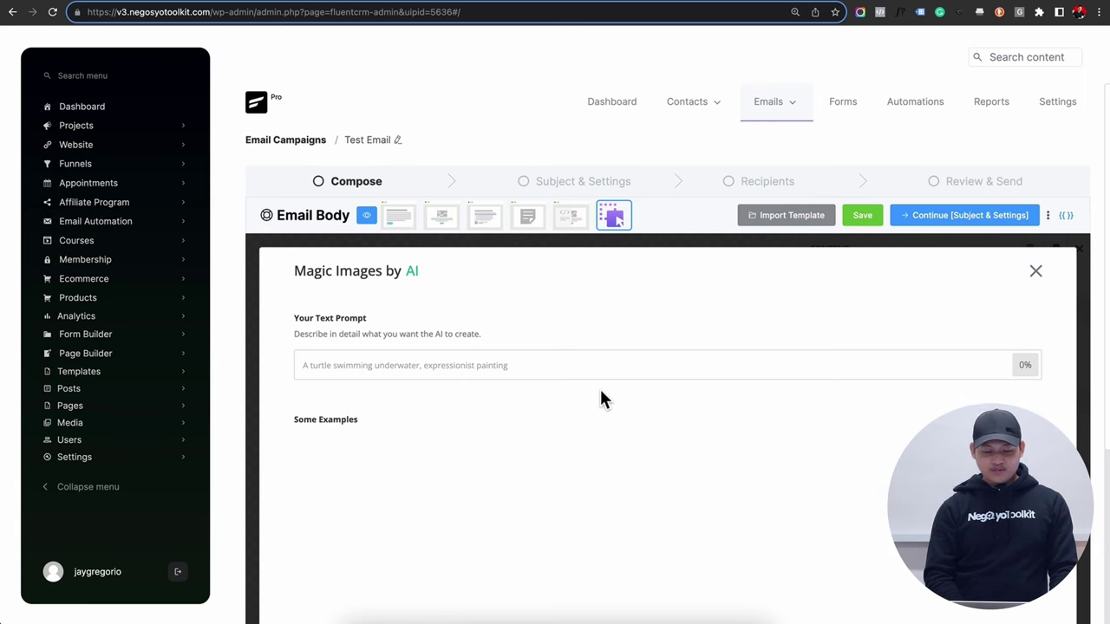
click(558, 365)
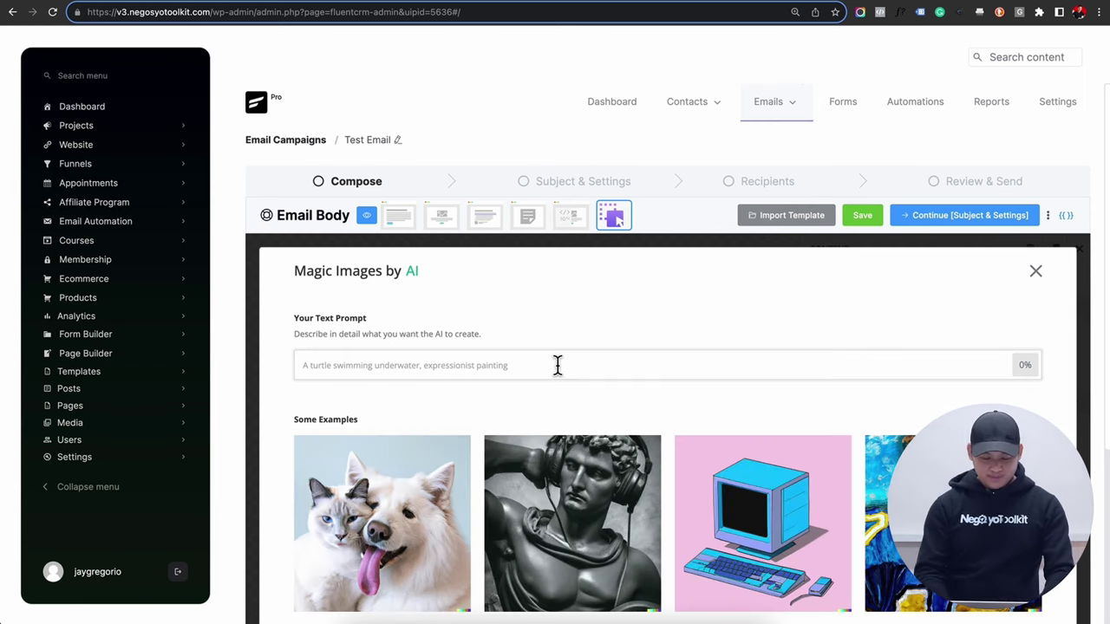
text(logo o)
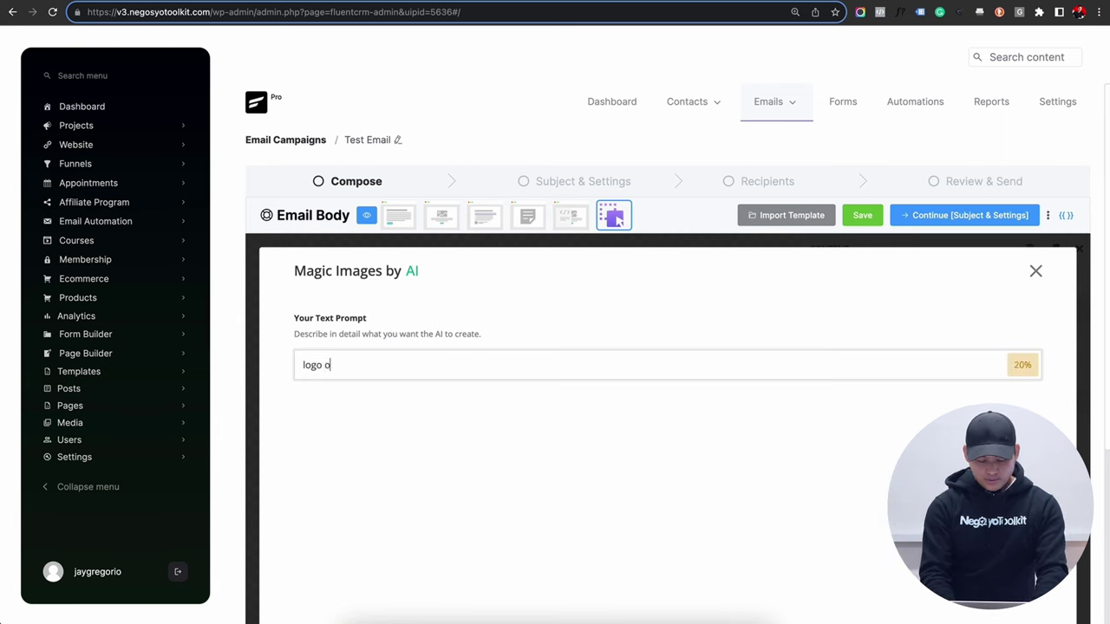
text(f a agency)
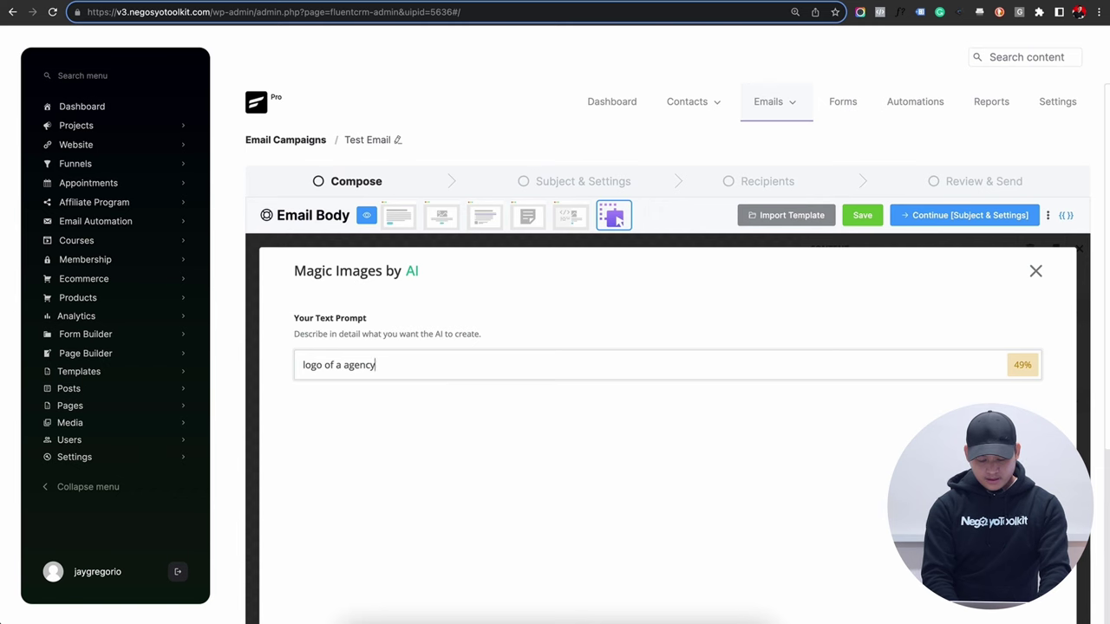
text( adv)
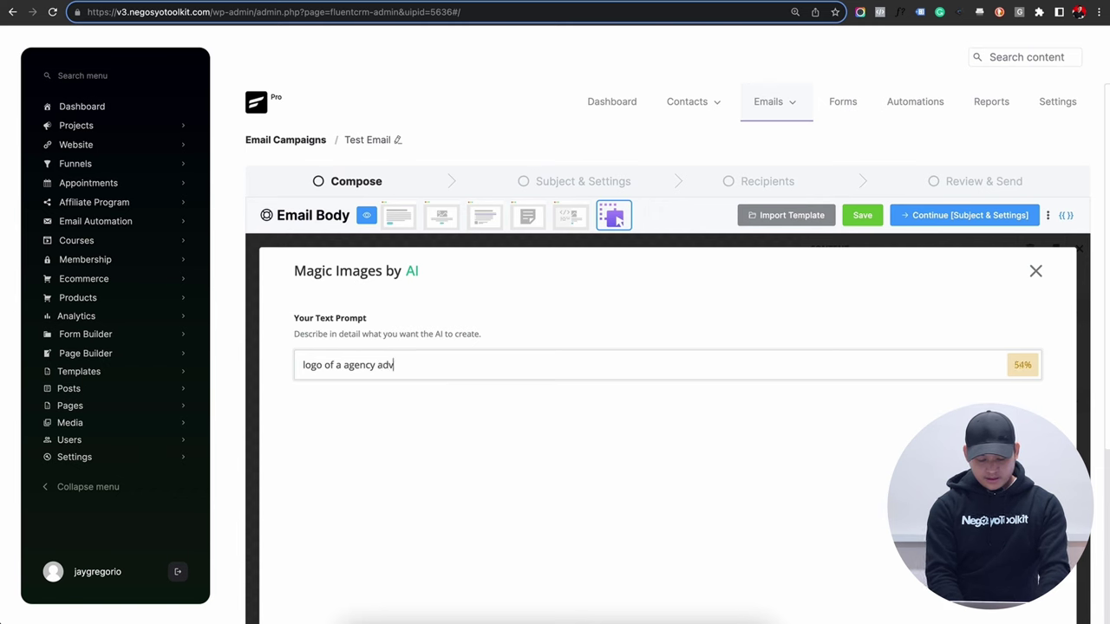
text(er)
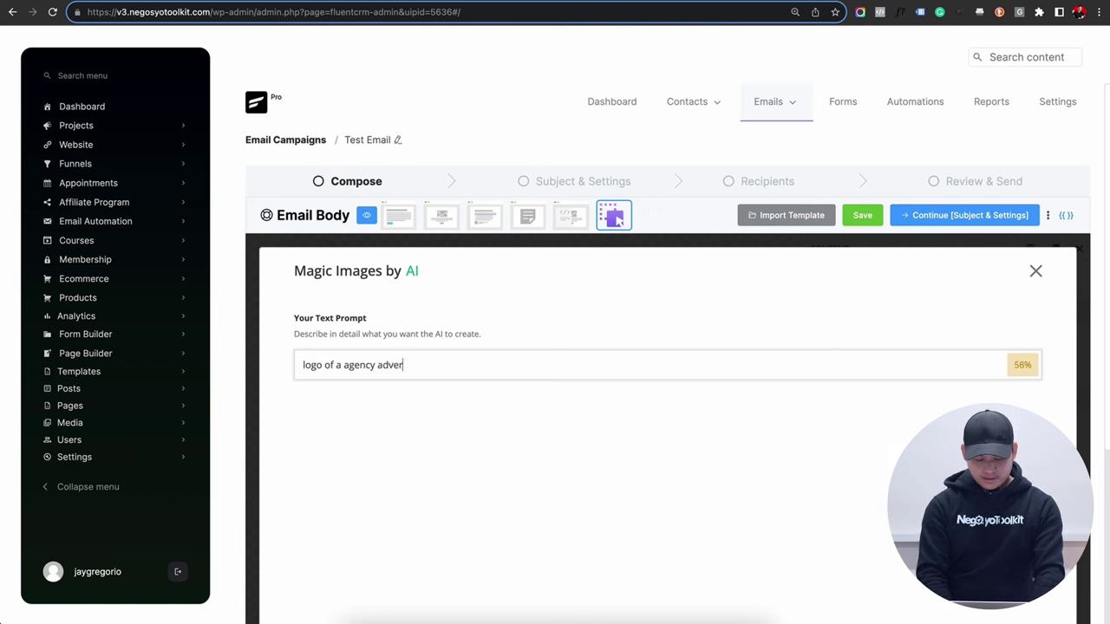
key(BackSpace)
key(BackSpace)
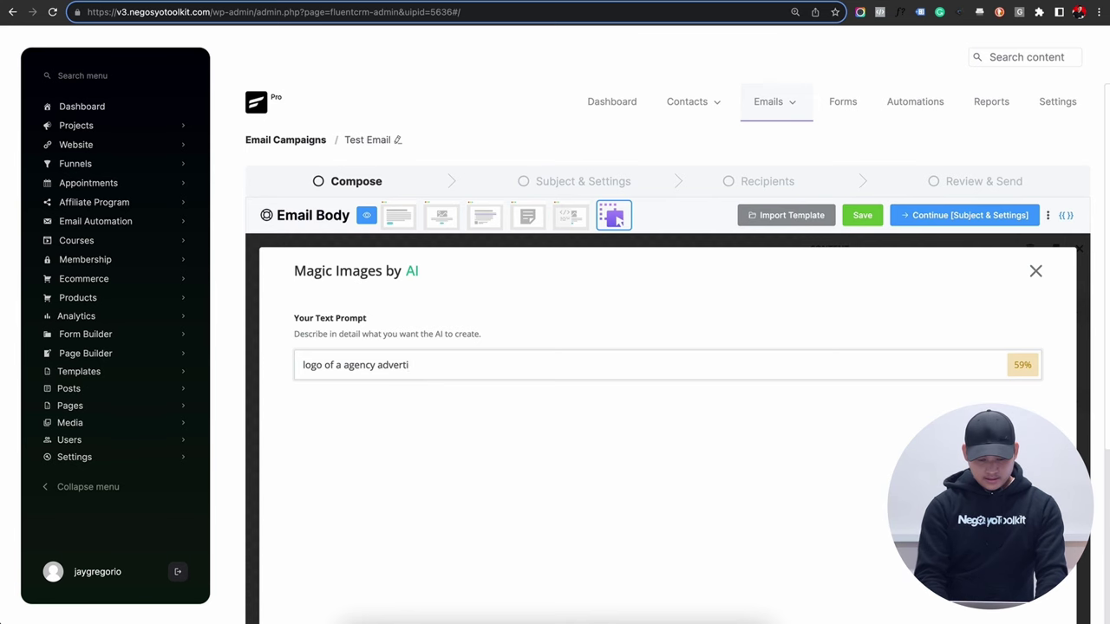
text(sing)
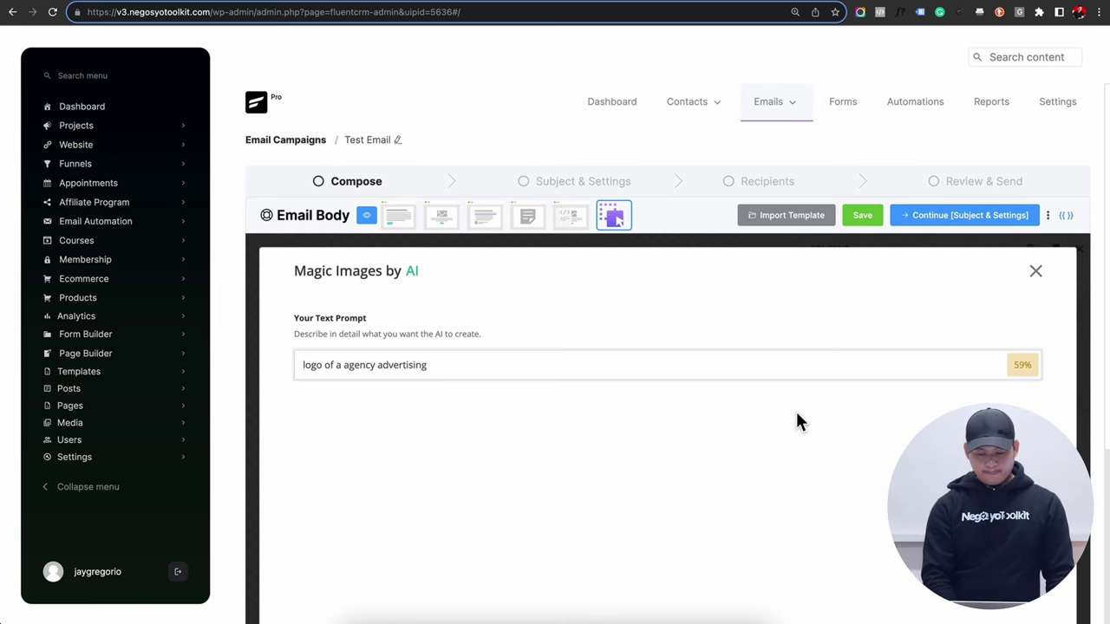
scroll(815, 376, down, 4)
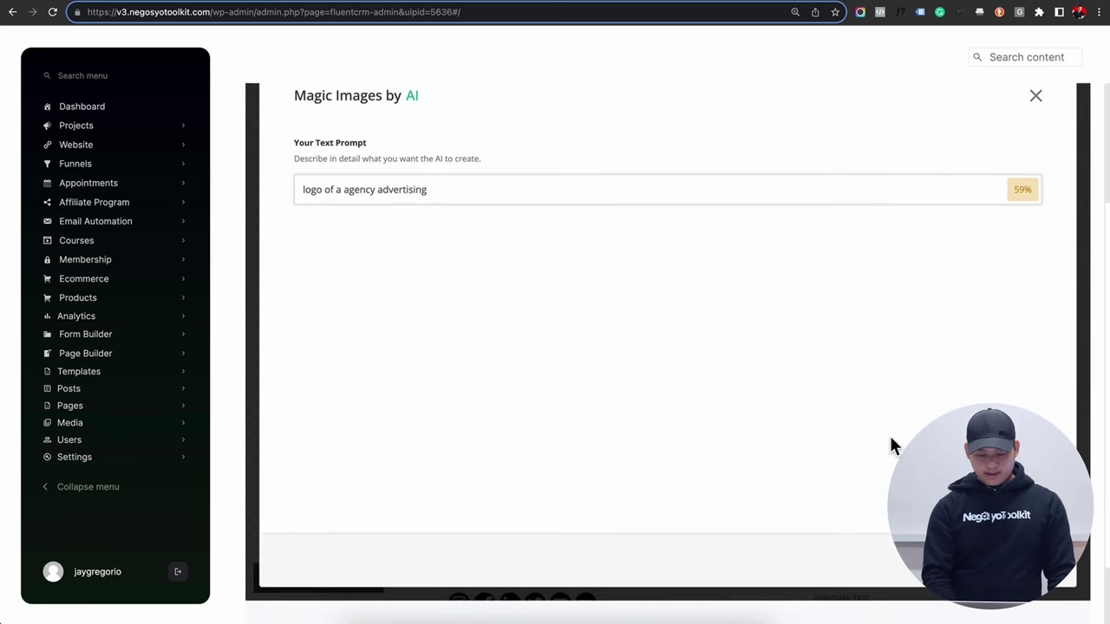
key(Return)
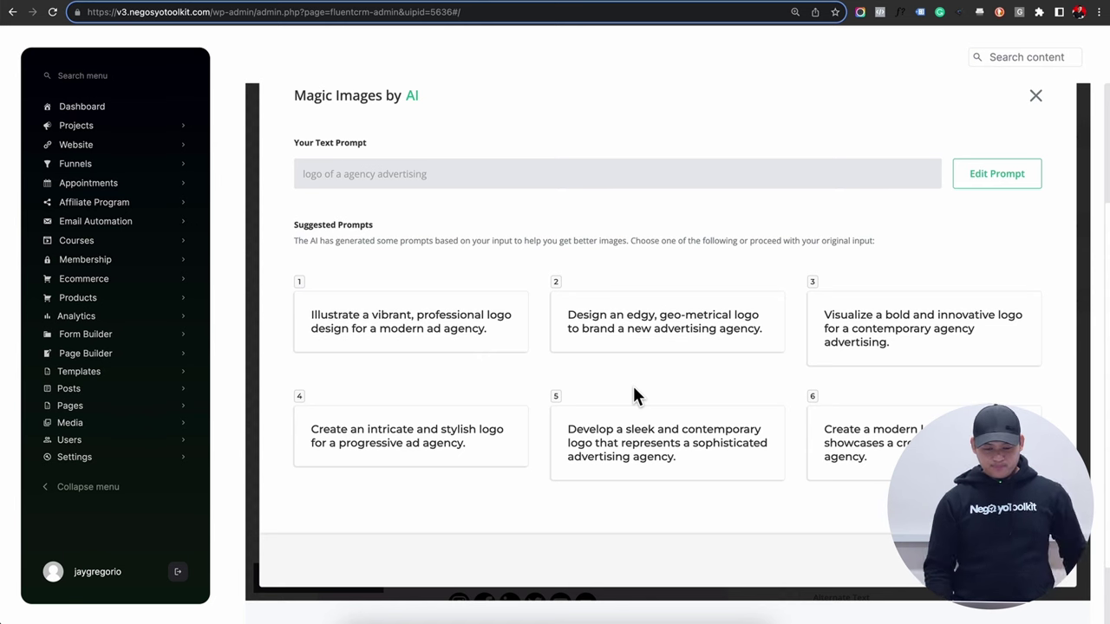
Step: Generate logo images from the "Illustrate a vibrant, professional logo design for a modern ad agency" prompt in Flat Art style and insert the fourth result
click(699, 424)
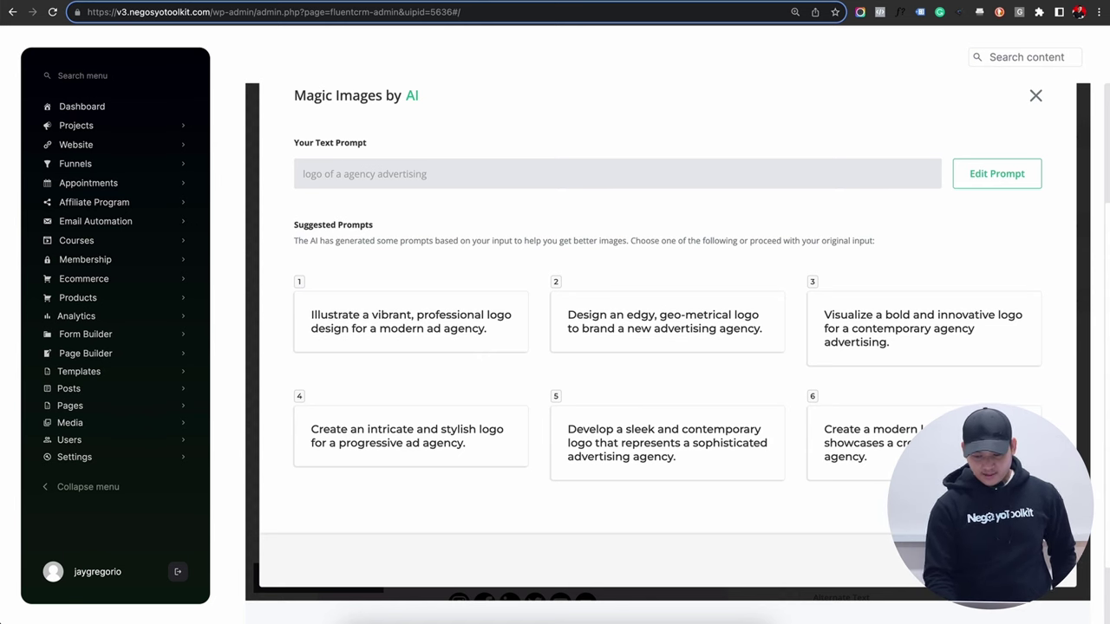
scroll(441, 310, down, 5)
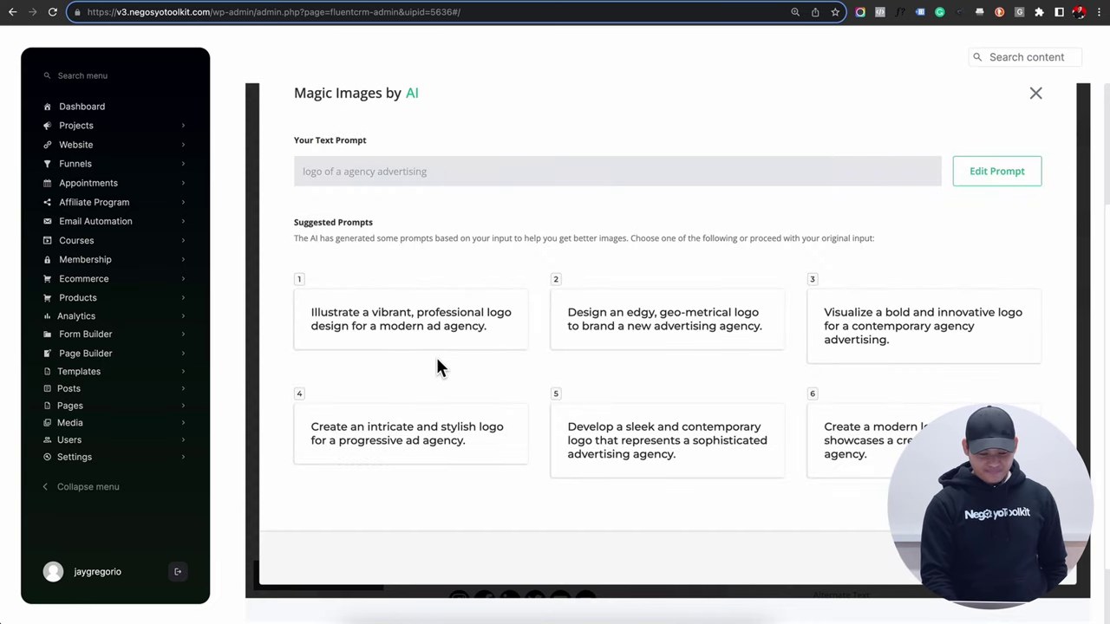
click(442, 347)
scroll(441, 347, down, 2)
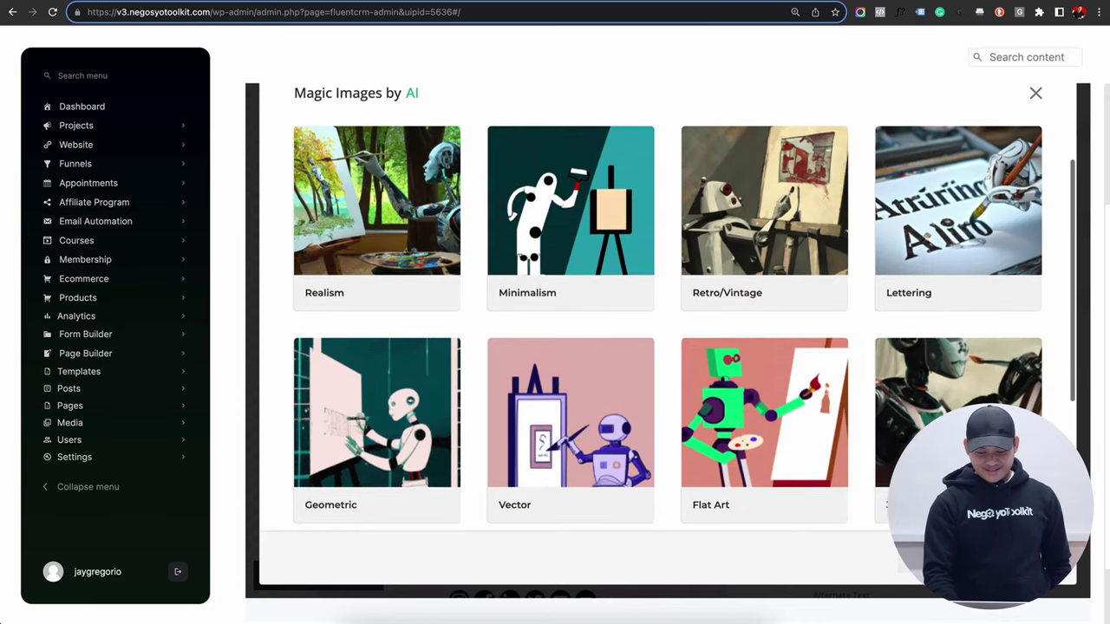
click(841, 473)
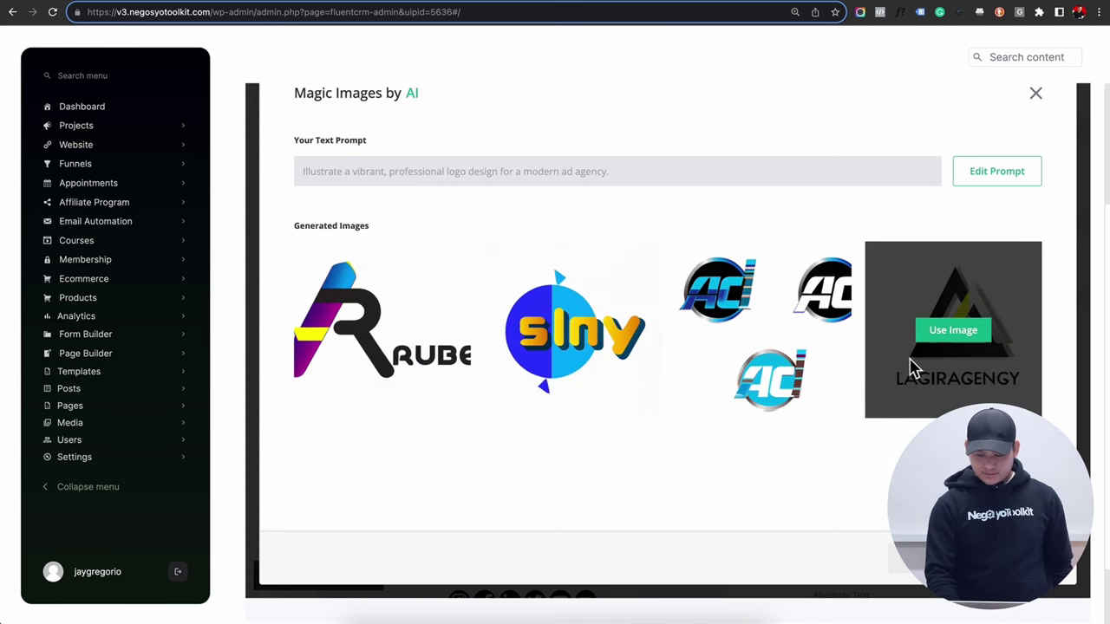
click(933, 335)
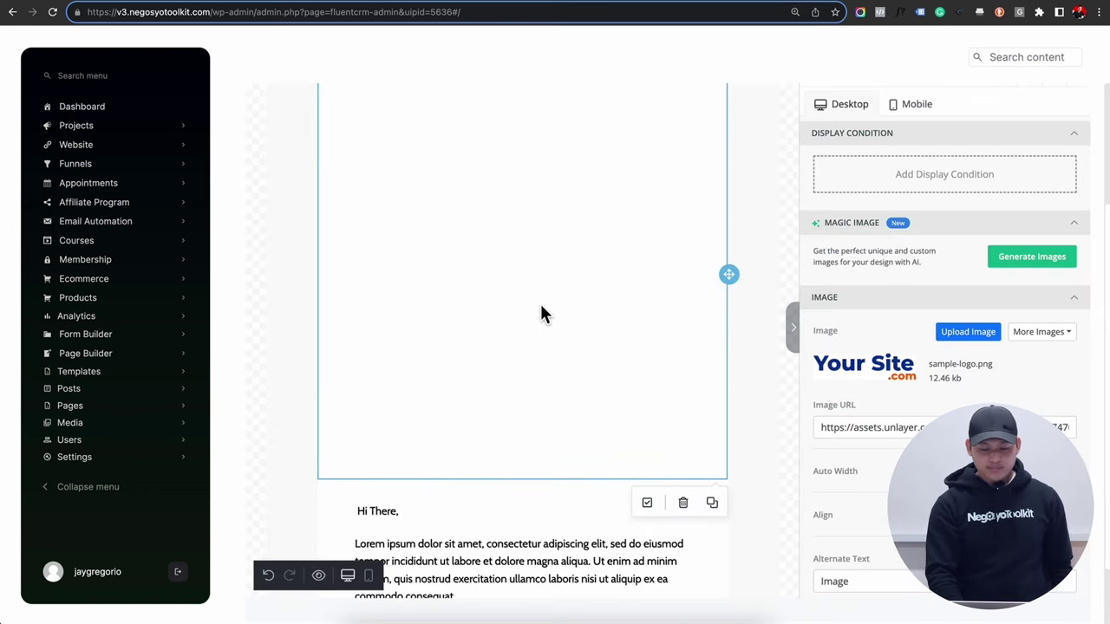
Step: Disable automatic width for the header logo image and set its width to 21%
scroll(541, 312, up, 1)
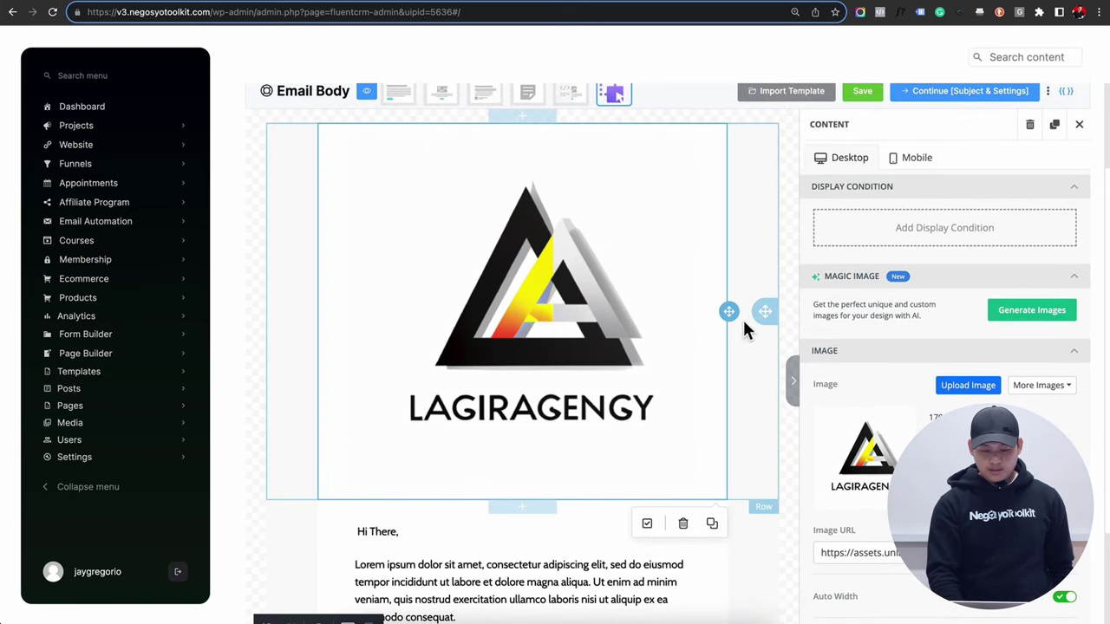
scroll(605, 309, down, 5)
scroll(945, 346, down, 5)
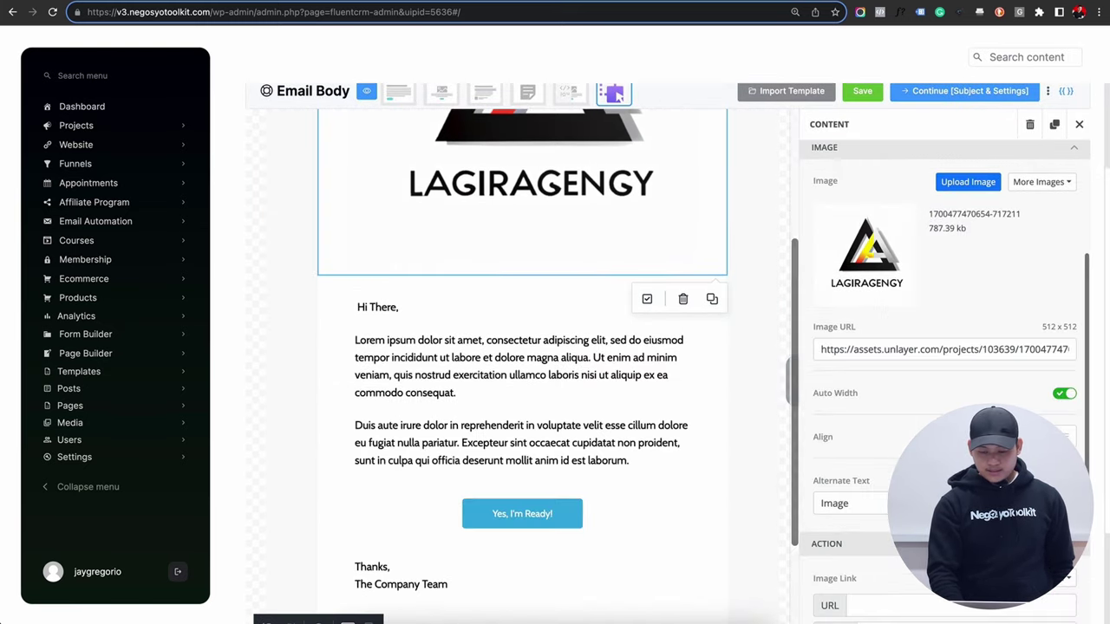
click(1067, 396)
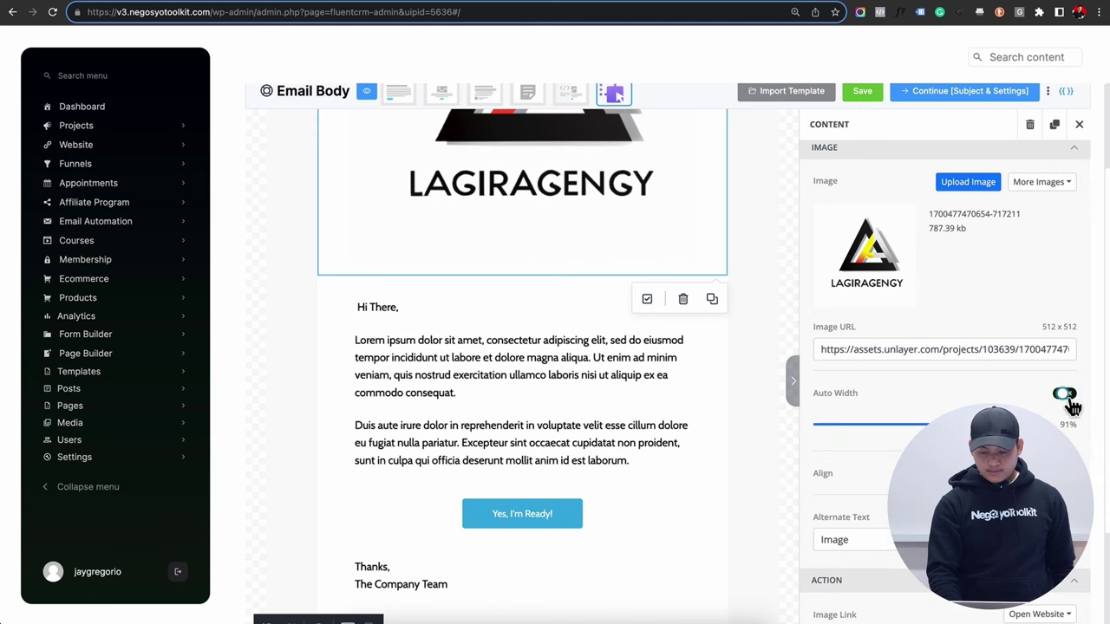
drag(1006, 424, 859, 447)
scroll(767, 477, down, 3)
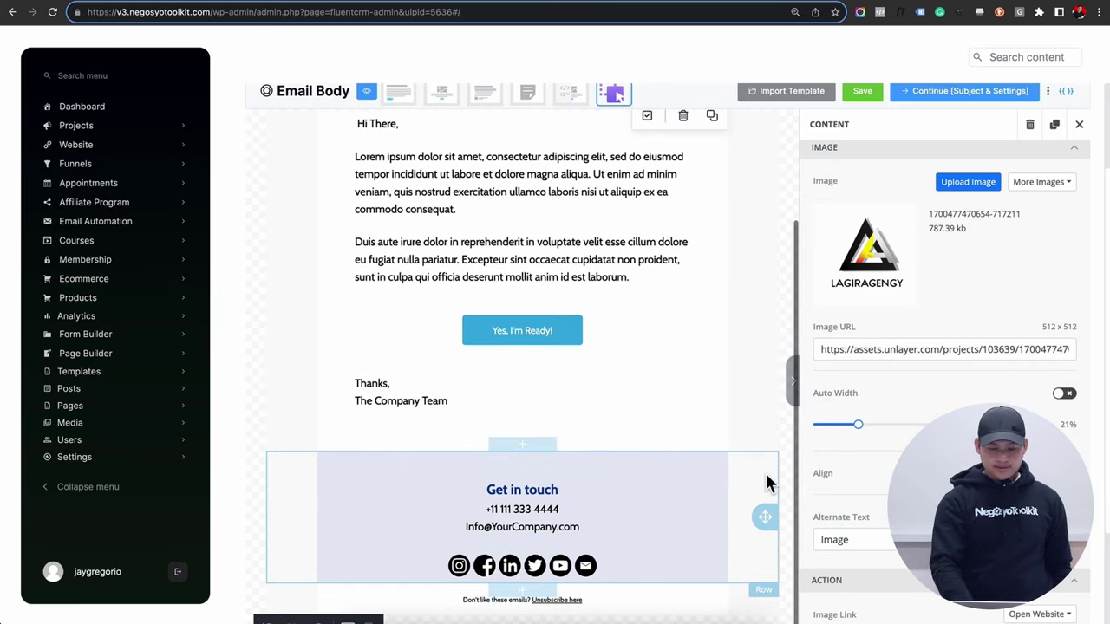
Step: Leave the email campaign for the main dashboard and open the Build Funnels tool
scroll(619, 323, up, 4)
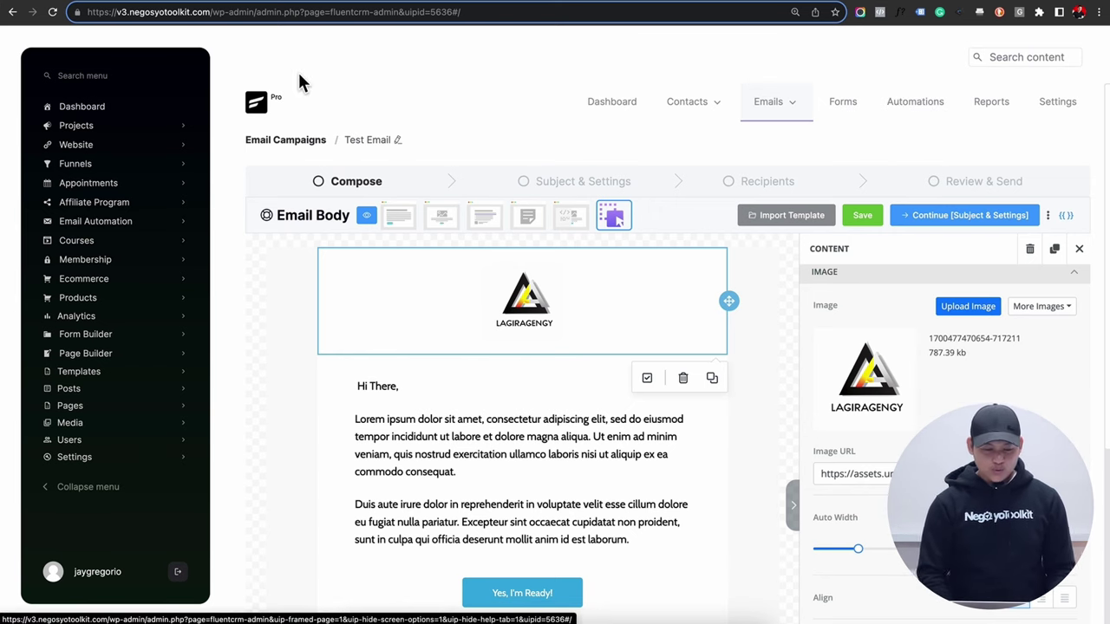
click(54, 111)
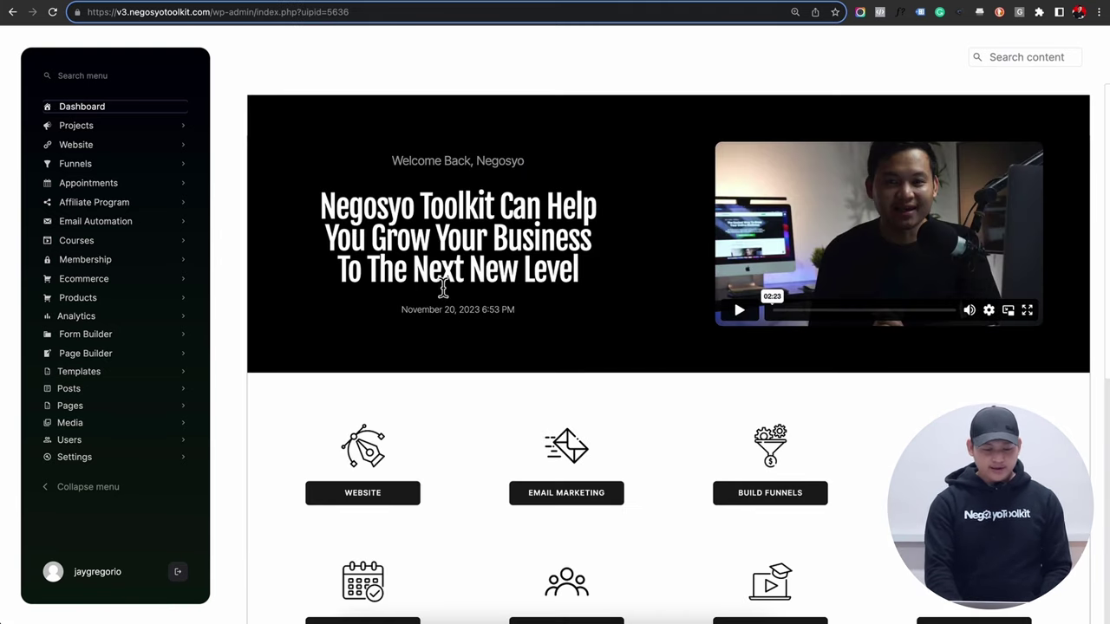
scroll(443, 288, down, 1)
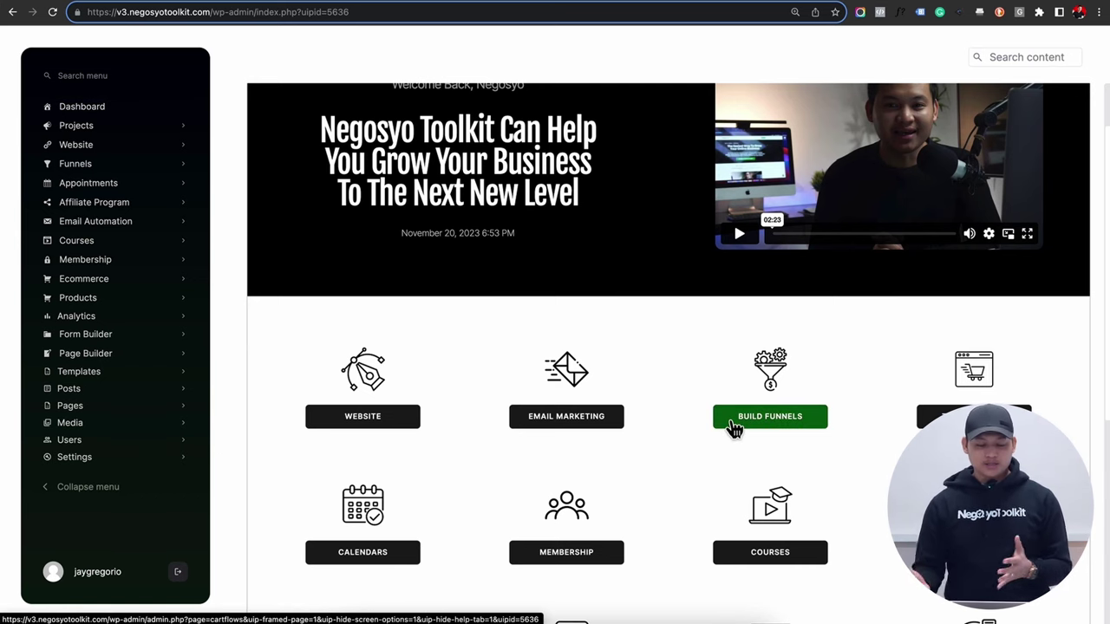
click(774, 424)
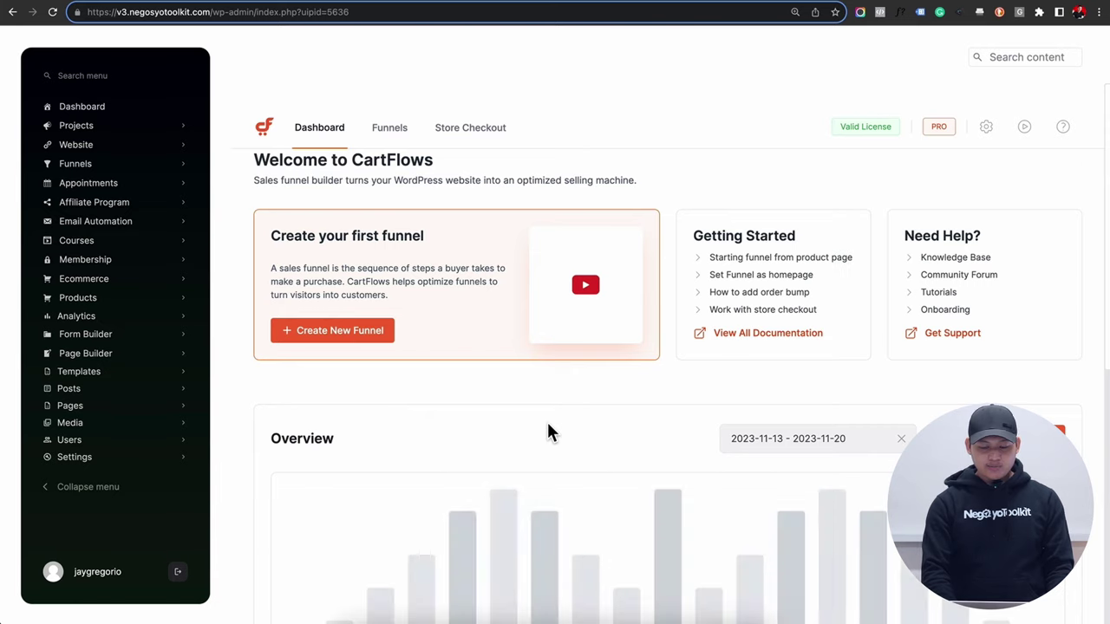
Step: Look through the CartFlows dashboard overview and show its Total Orders chart
scroll(546, 425, down, 3)
scroll(547, 428, down, 3)
scroll(547, 428, up, 5)
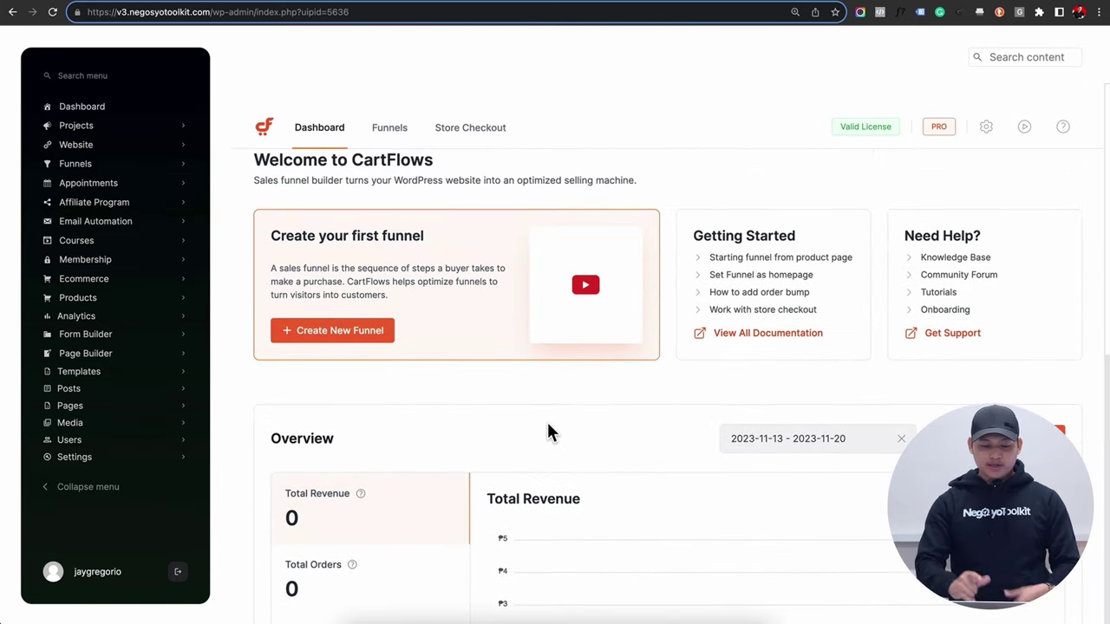
click(327, 597)
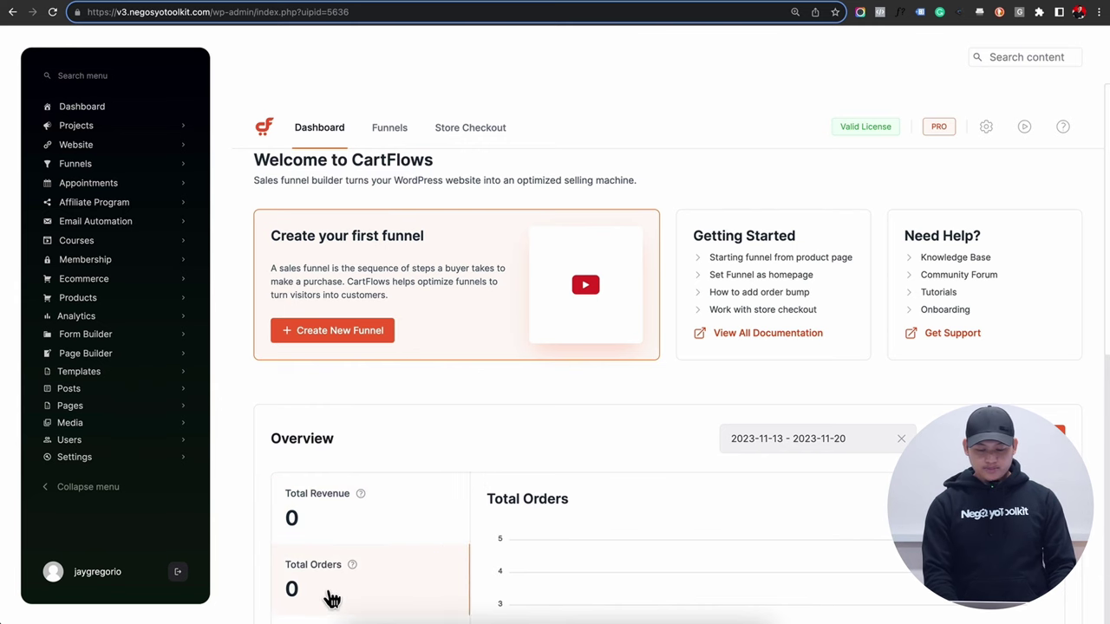
Step: Start a new funnel from the funnels list, browse the funnel templates and sync the template library
click(391, 144)
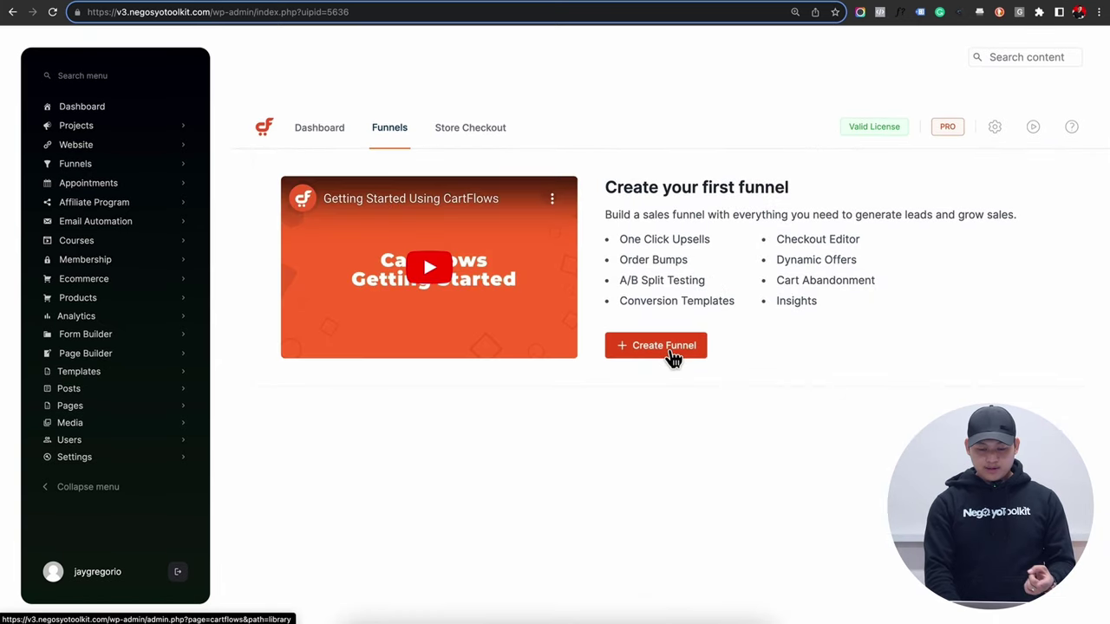
click(669, 350)
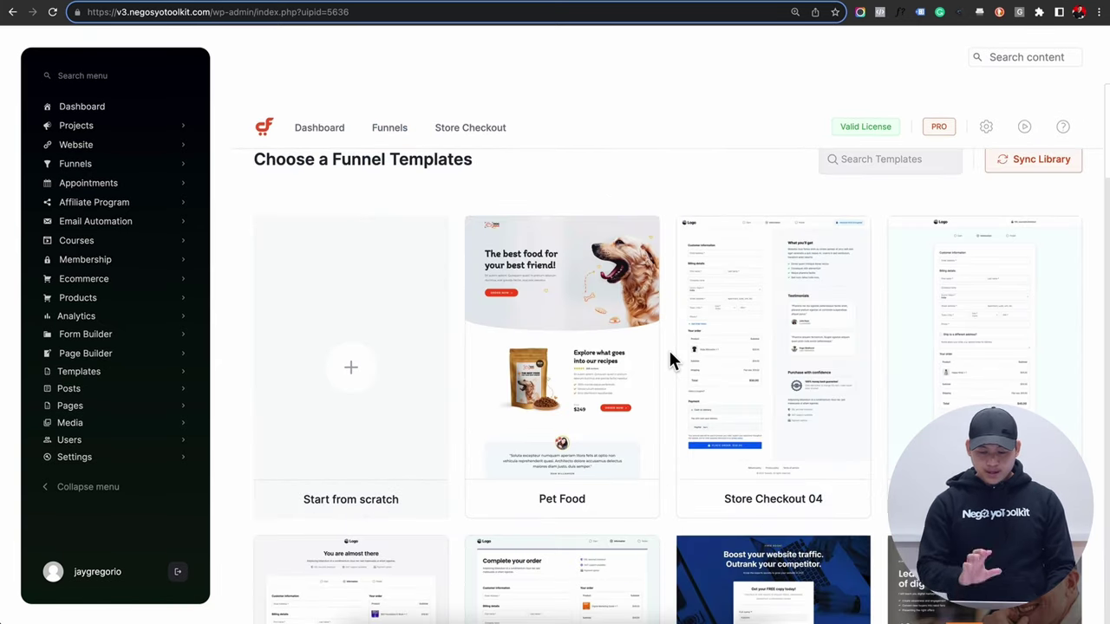
scroll(670, 359, down, 10)
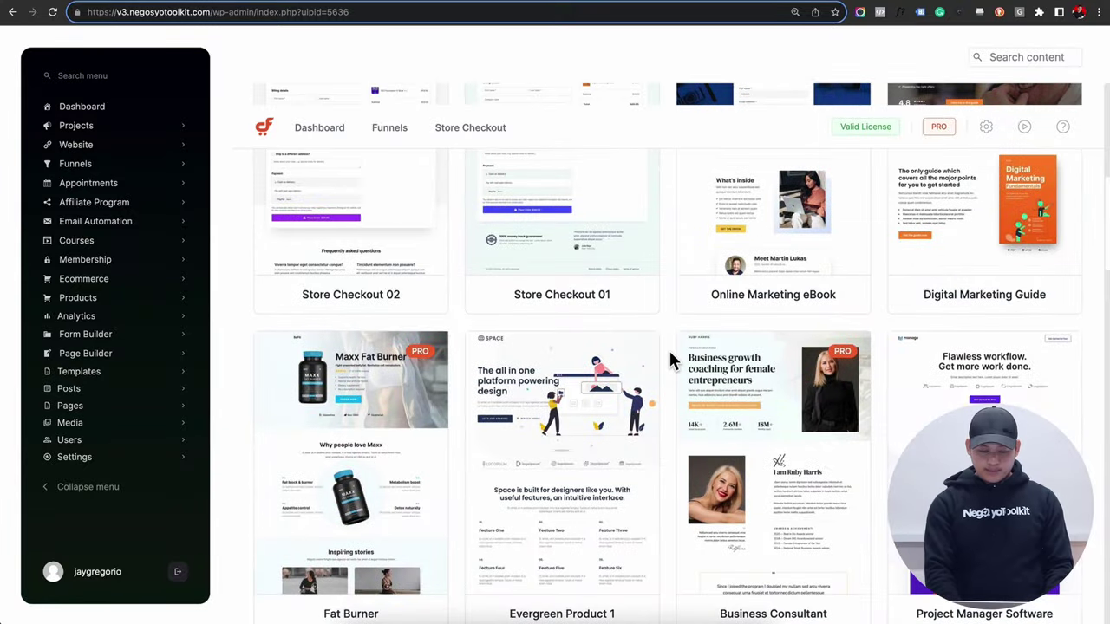
scroll(670, 360, down, 5)
scroll(670, 360, down, 15)
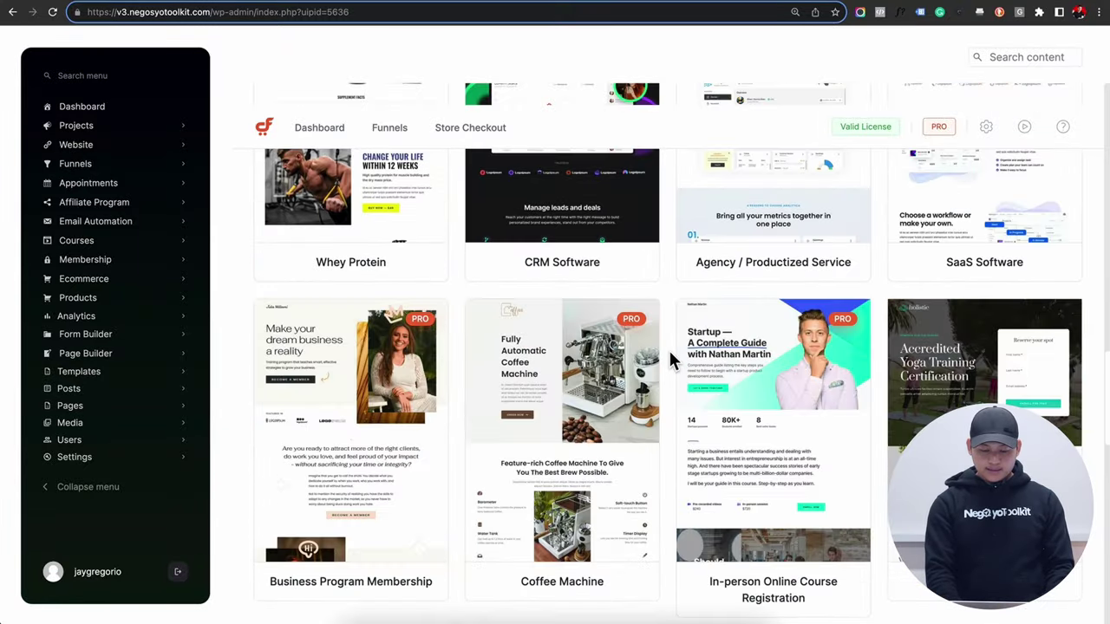
scroll(668, 349, down, 4)
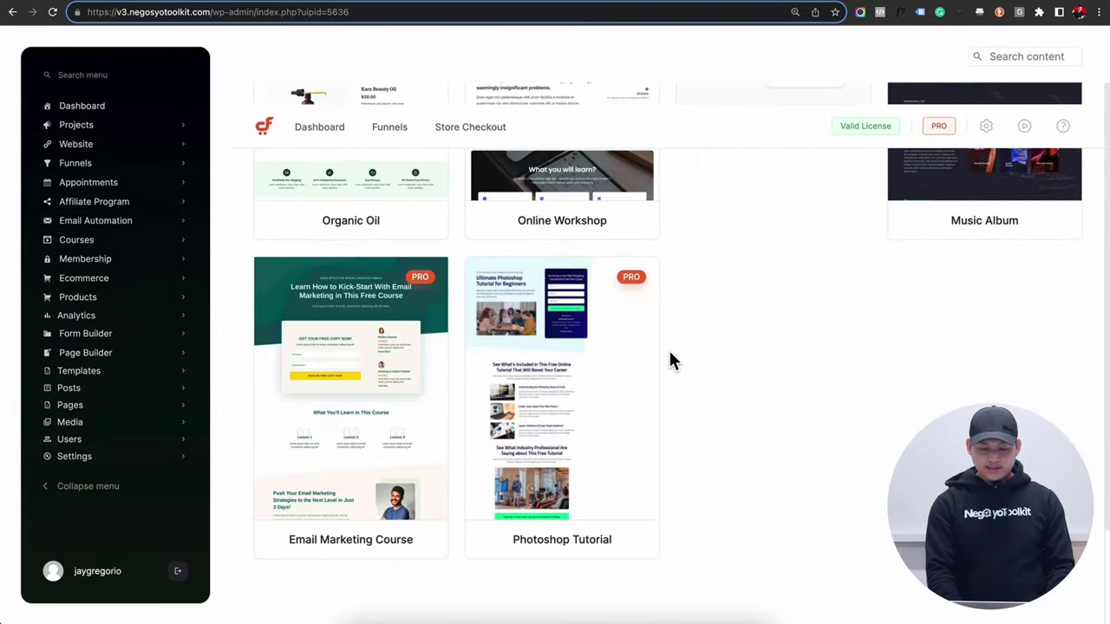
scroll(668, 348, up, 20)
click(1058, 170)
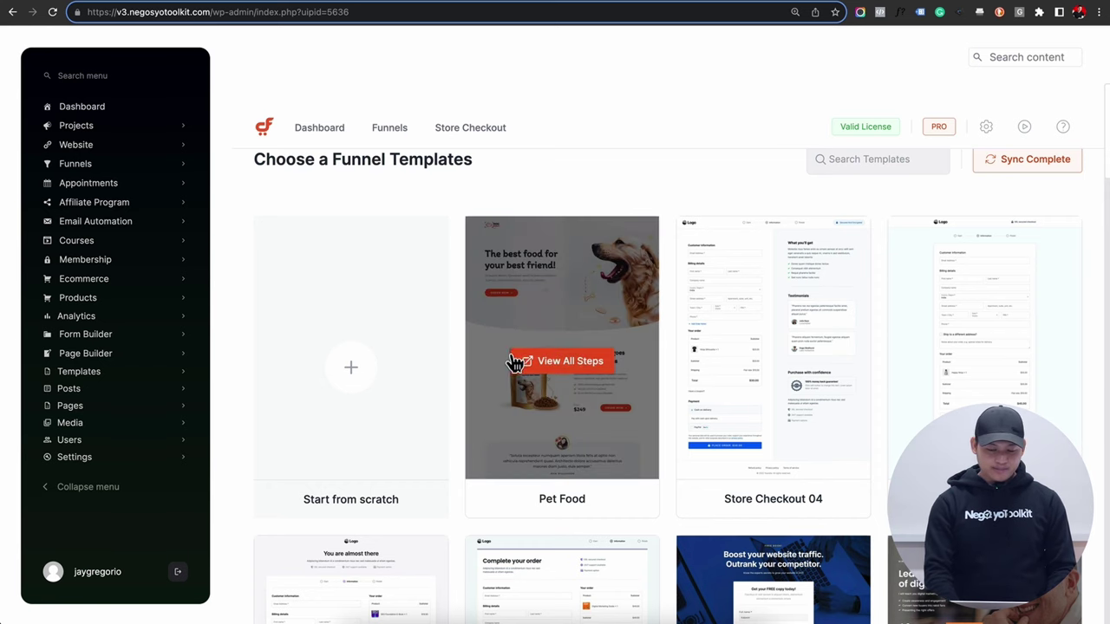
Step: Preview the Pet Food funnel template and import it with the name DOG FOOD FUNNEL
click(521, 369)
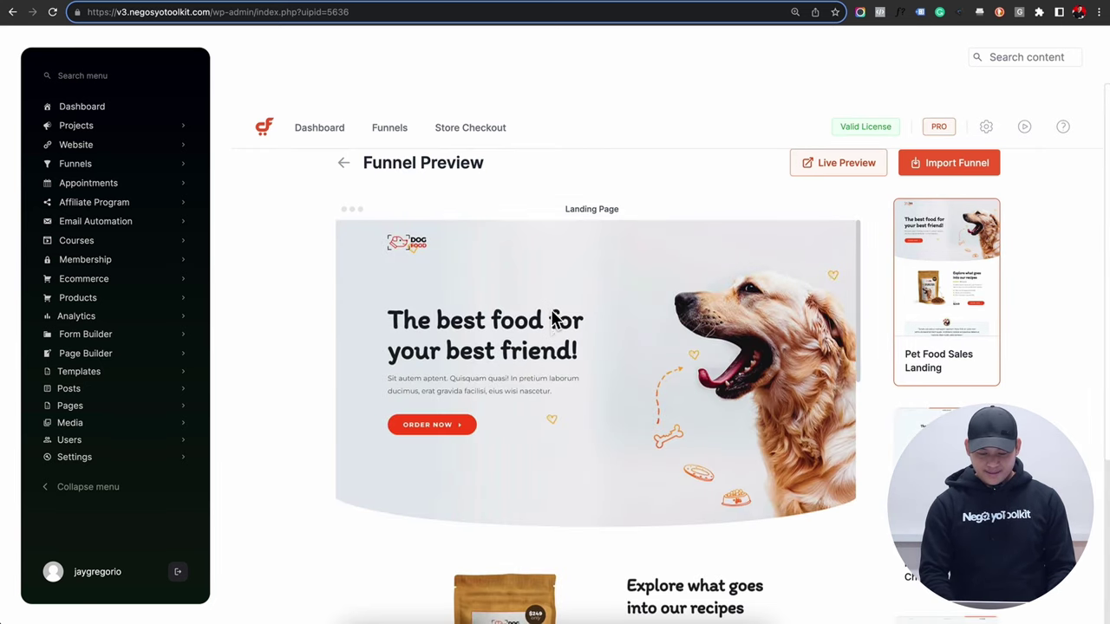
scroll(553, 320, down, 10)
scroll(554, 319, up, 10)
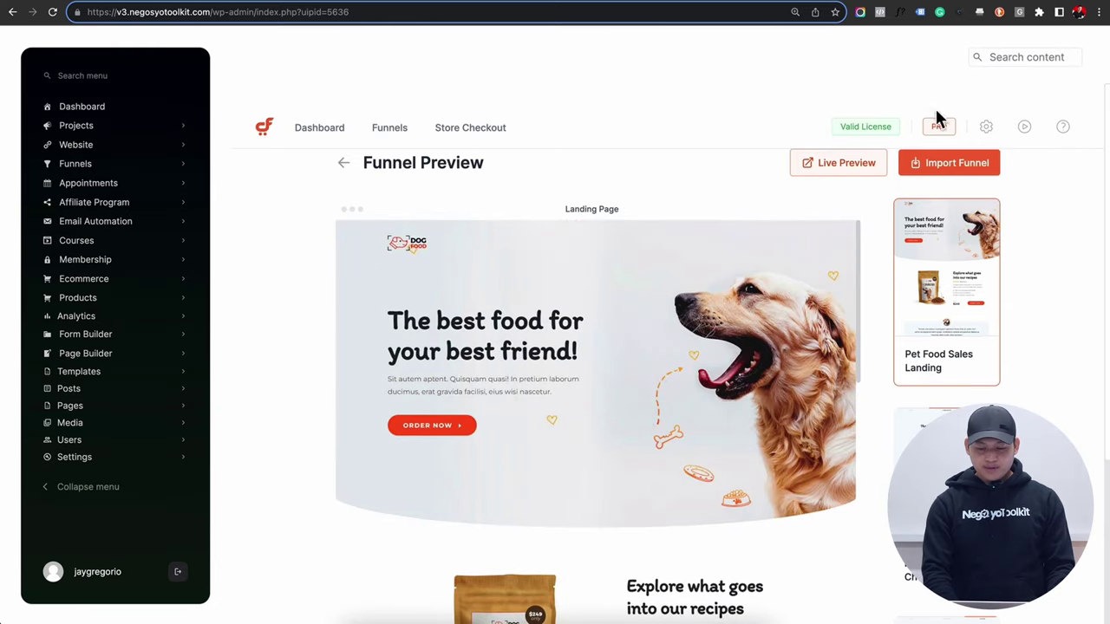
click(951, 169)
click(618, 362)
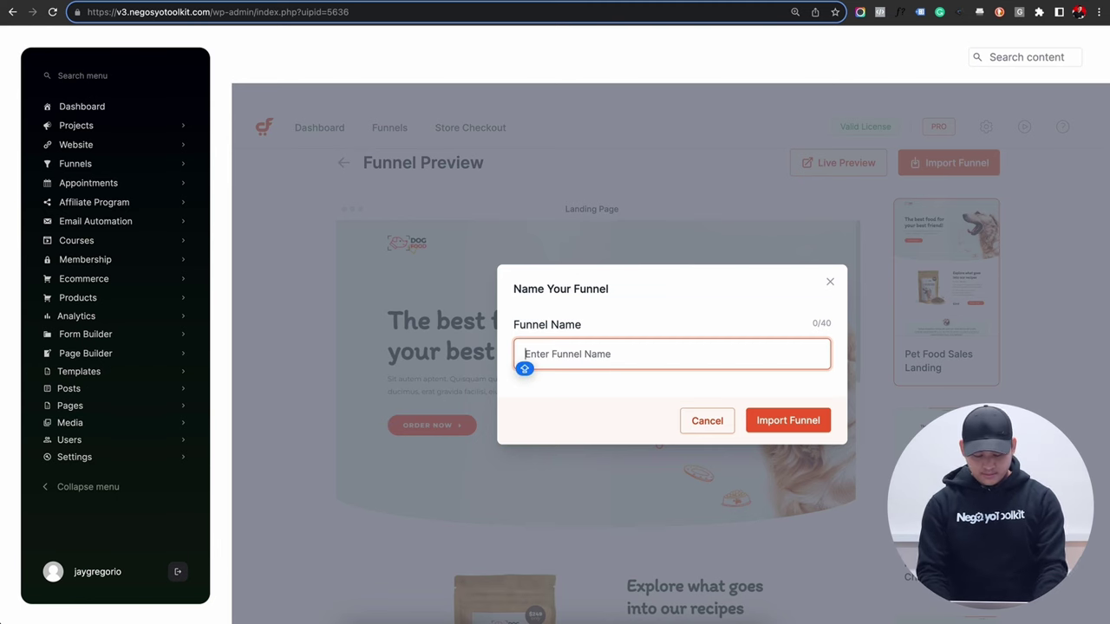
text(DO )
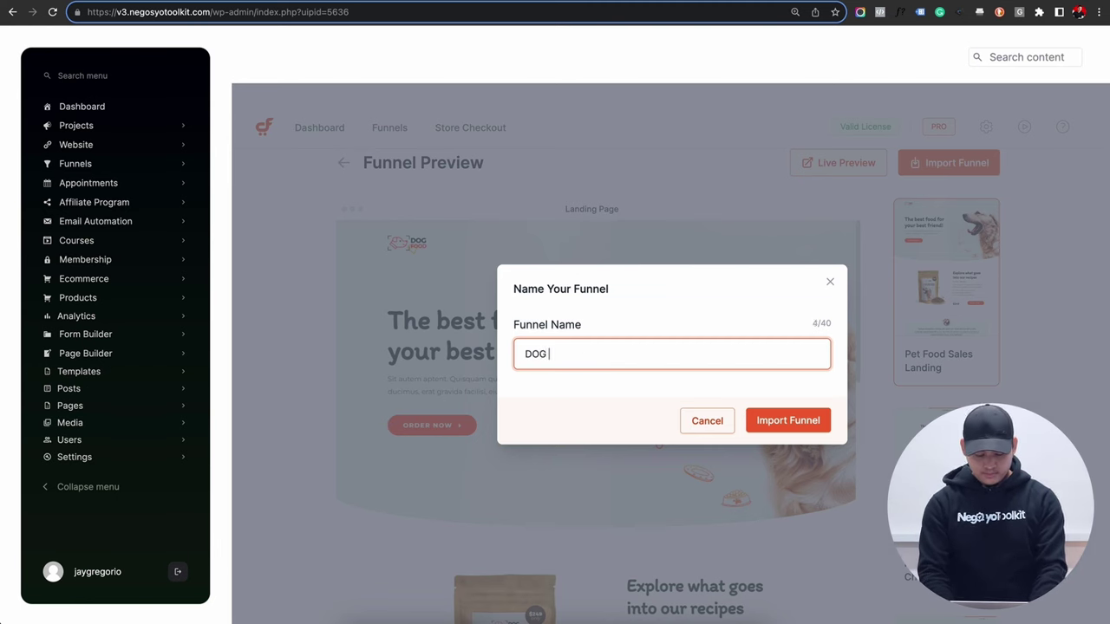
text( FOOD FUNNEL)
click(776, 429)
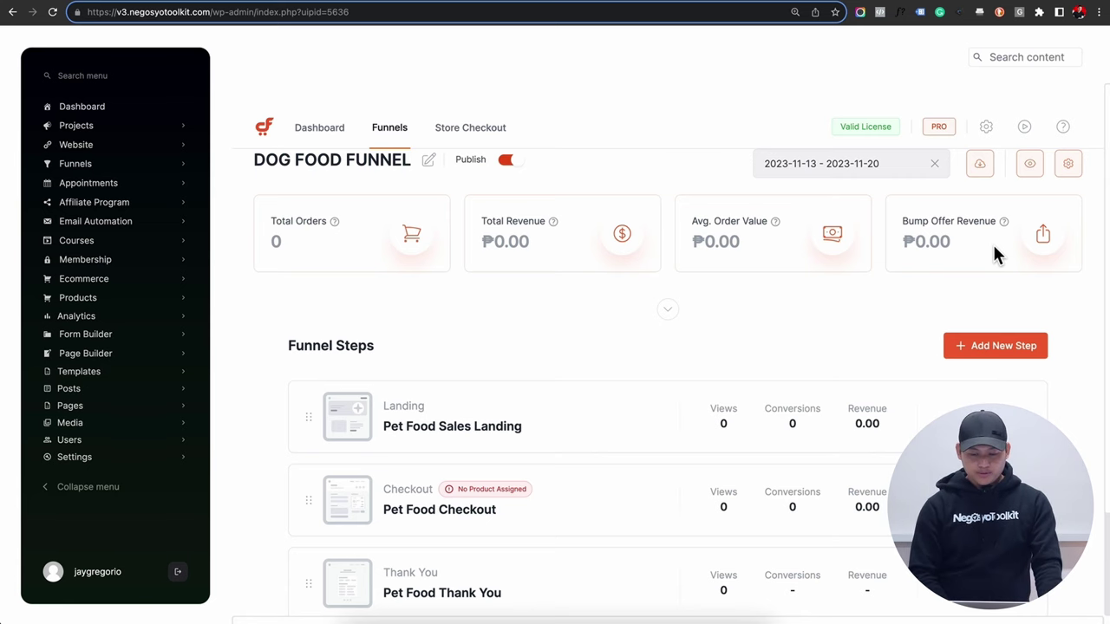
Step: Review the imported funnel's steps and view the live Pet Food Sales Landing page down to its lower order section
scroll(681, 438, down, 3)
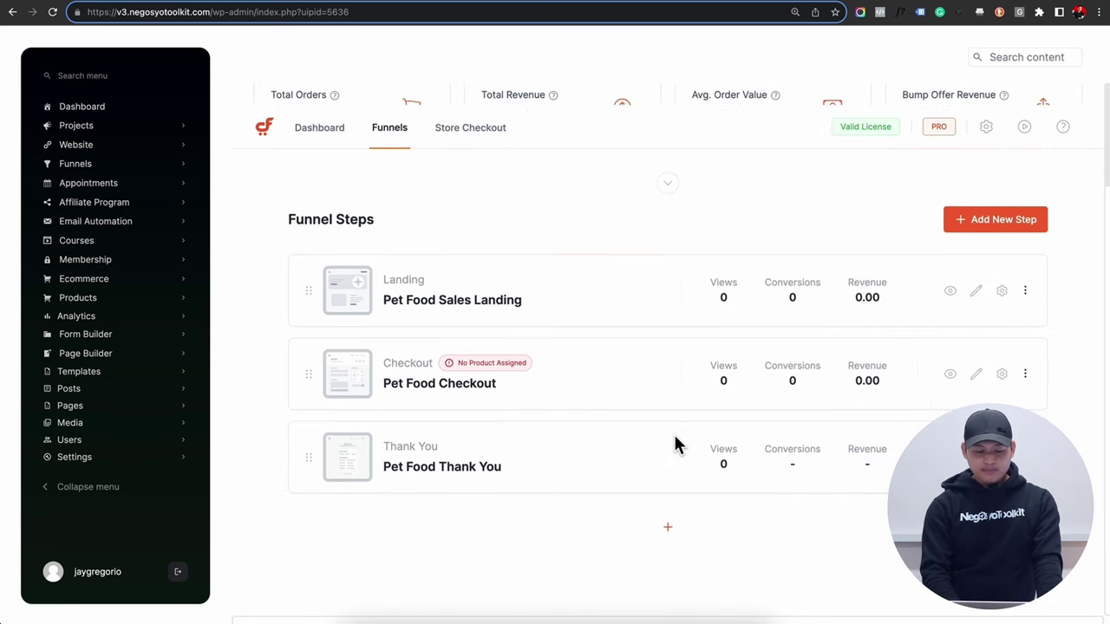
scroll(515, 343, up, 2)
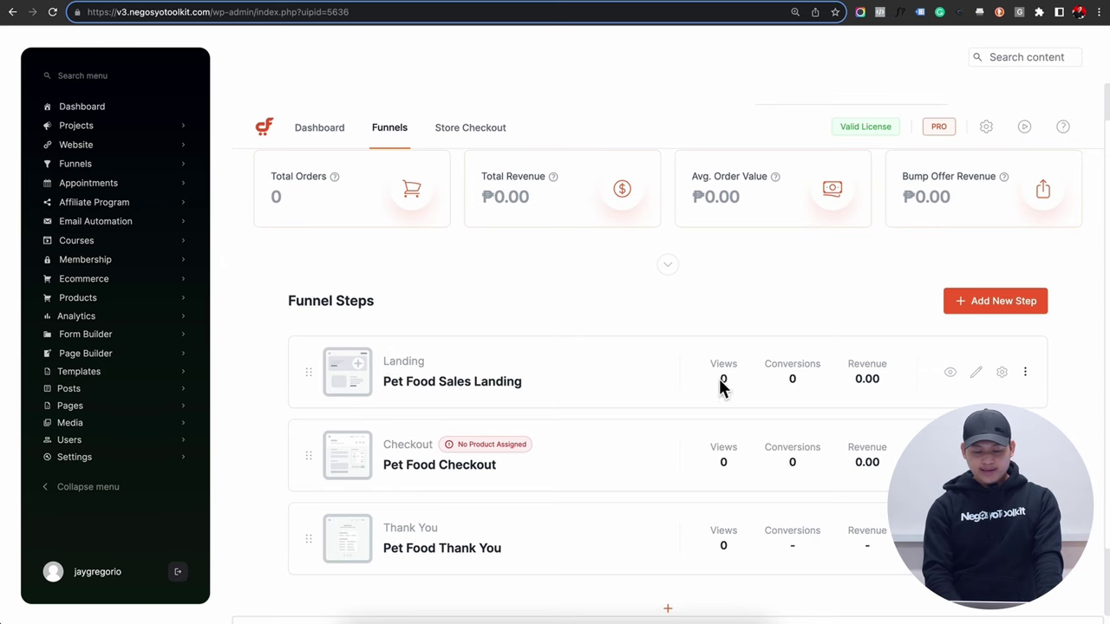
click(950, 375)
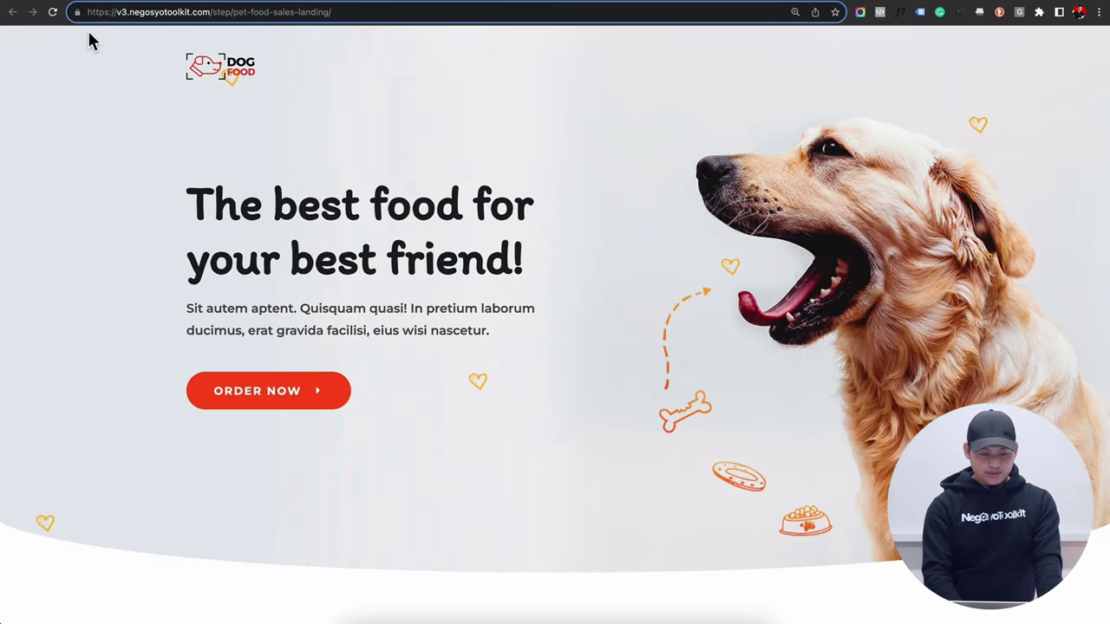
click(136, 11)
scroll(318, 408, down, 6)
scroll(315, 405, down, 10)
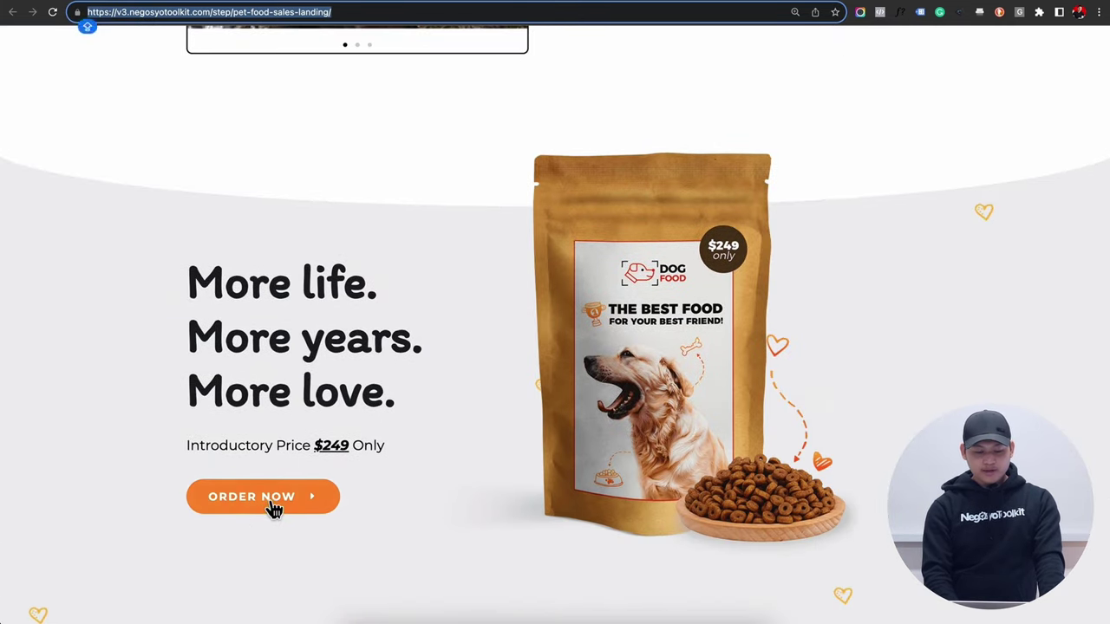
Step: Follow the landing page's order link, inspect the Pet Food Checkout page and close the preview
click(271, 509)
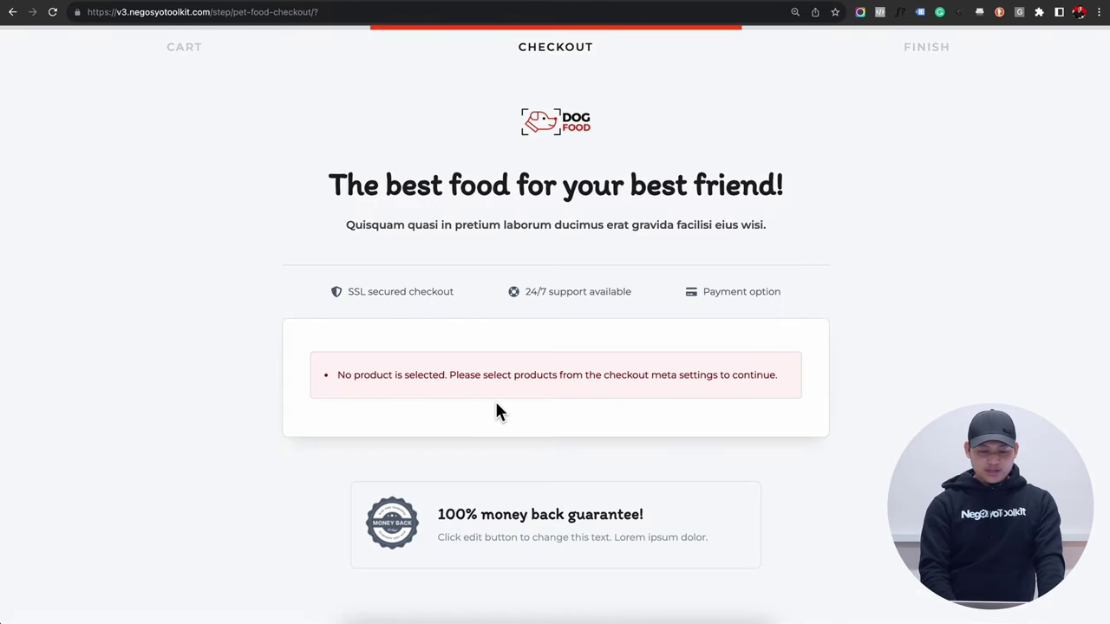
scroll(495, 403, down, 4)
scroll(495, 401, up, 5)
scroll(495, 411, down, 1)
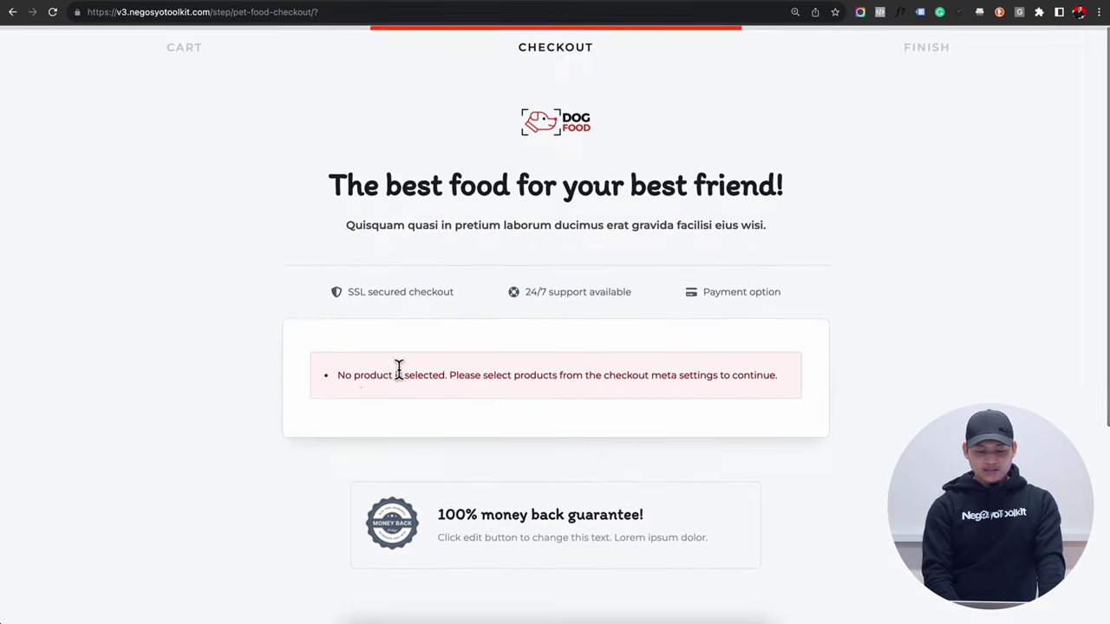
key(ctrl+w)
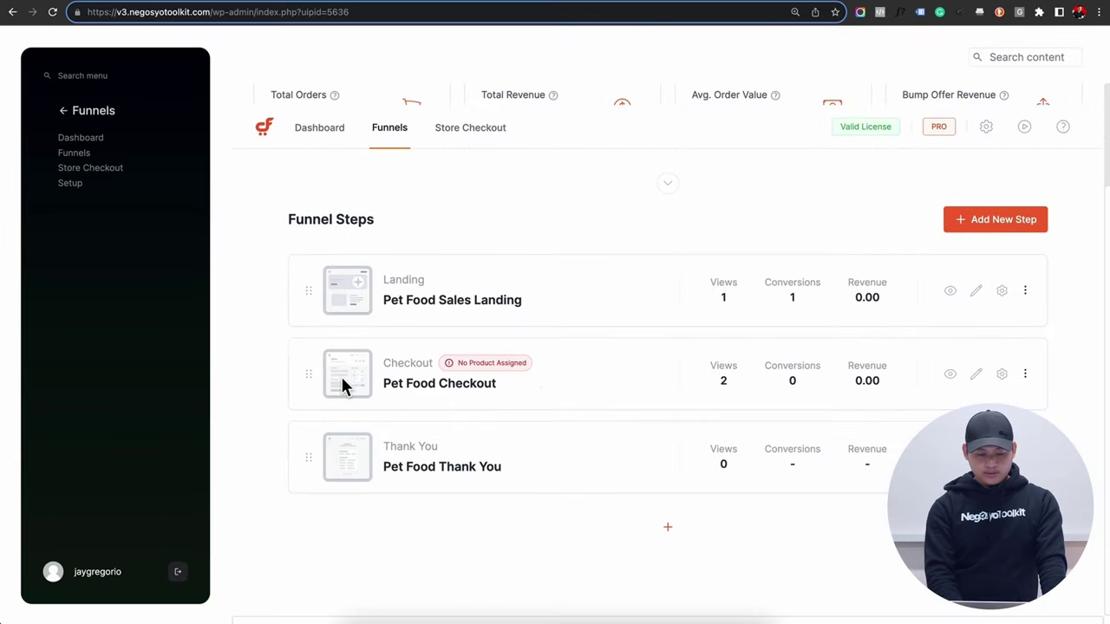
Step: Open the Pet Food Checkout step's product settings and try to add an existing product
click(1002, 374)
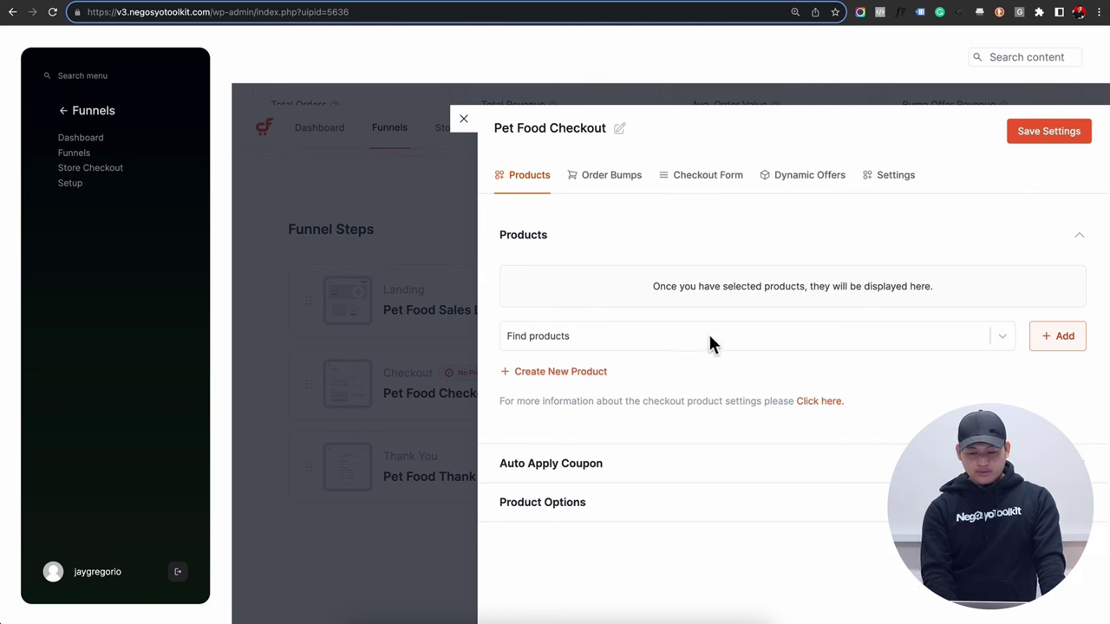
click(958, 343)
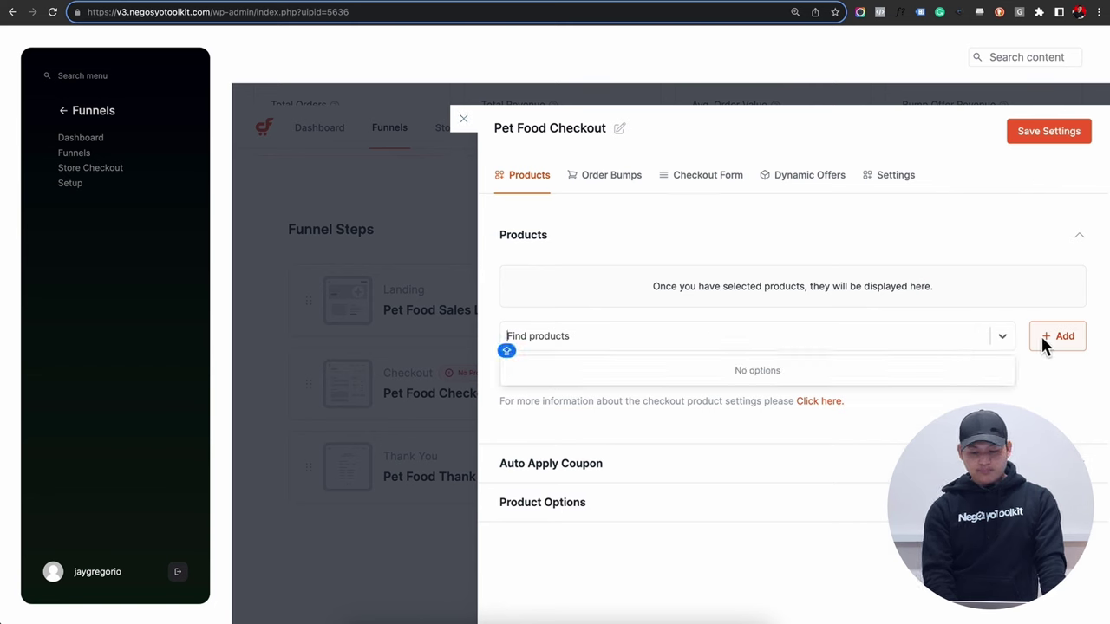
click(1072, 346)
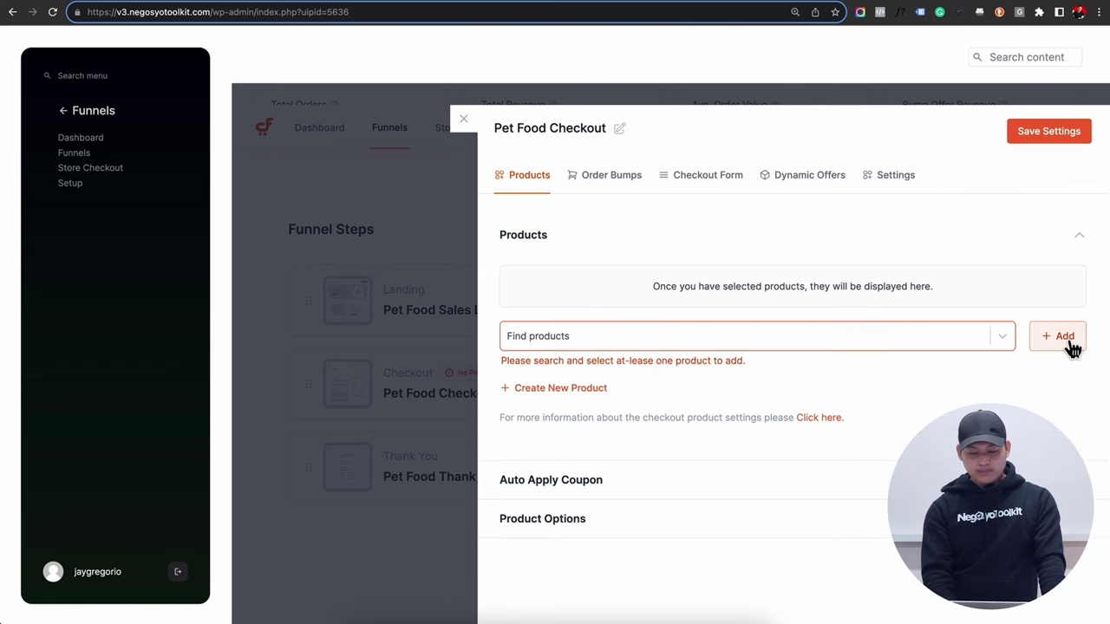
Step: Create a new simple product named DOG FOOD with a regular price of 1000 for the checkout
click(596, 390)
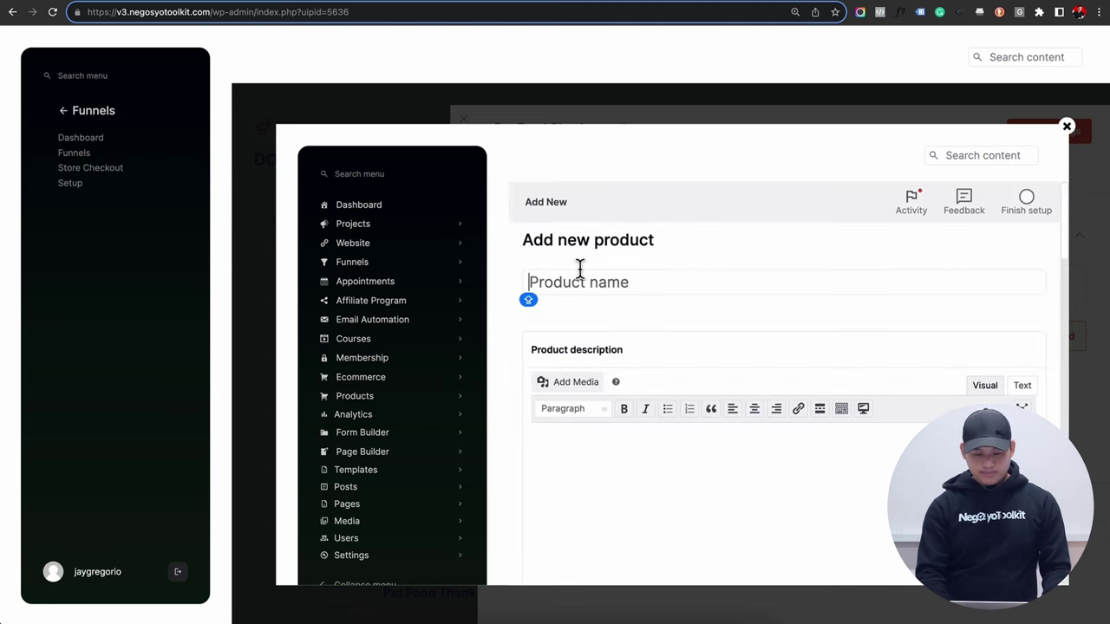
text(DOG FOOD)
scroll(741, 422, down, 5)
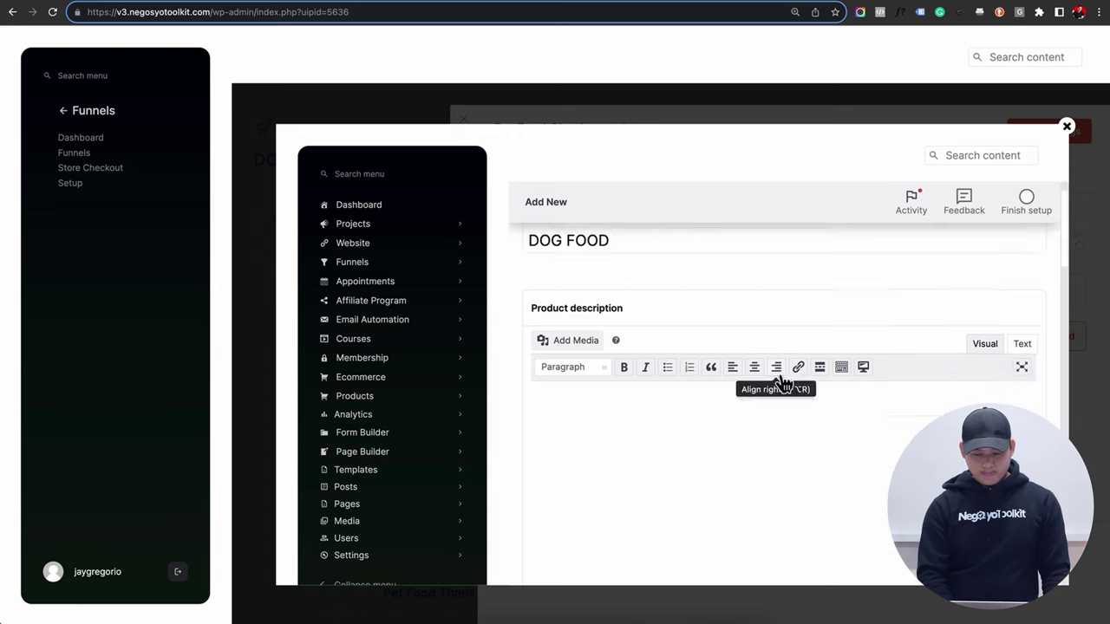
scroll(756, 447, down, 5)
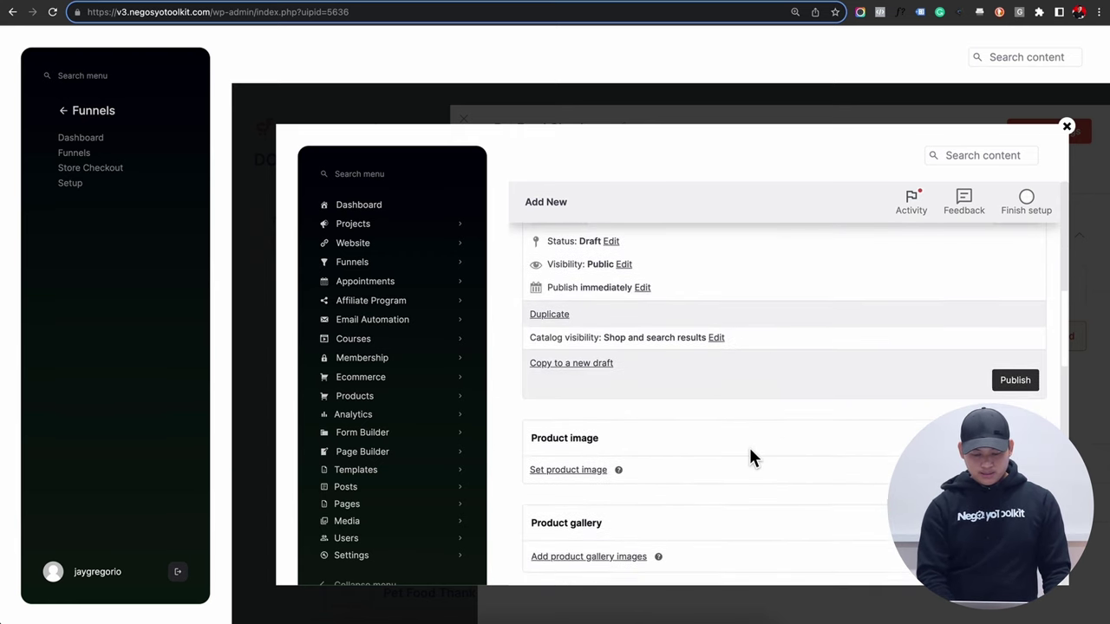
scroll(750, 457, down, 10)
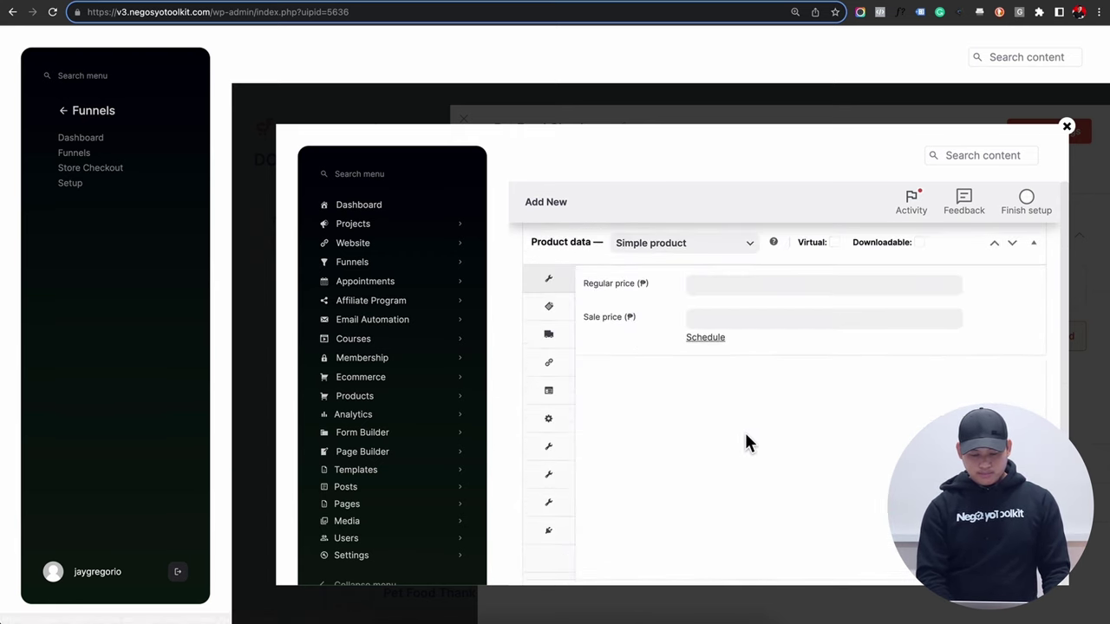
click(693, 284)
text(1000)
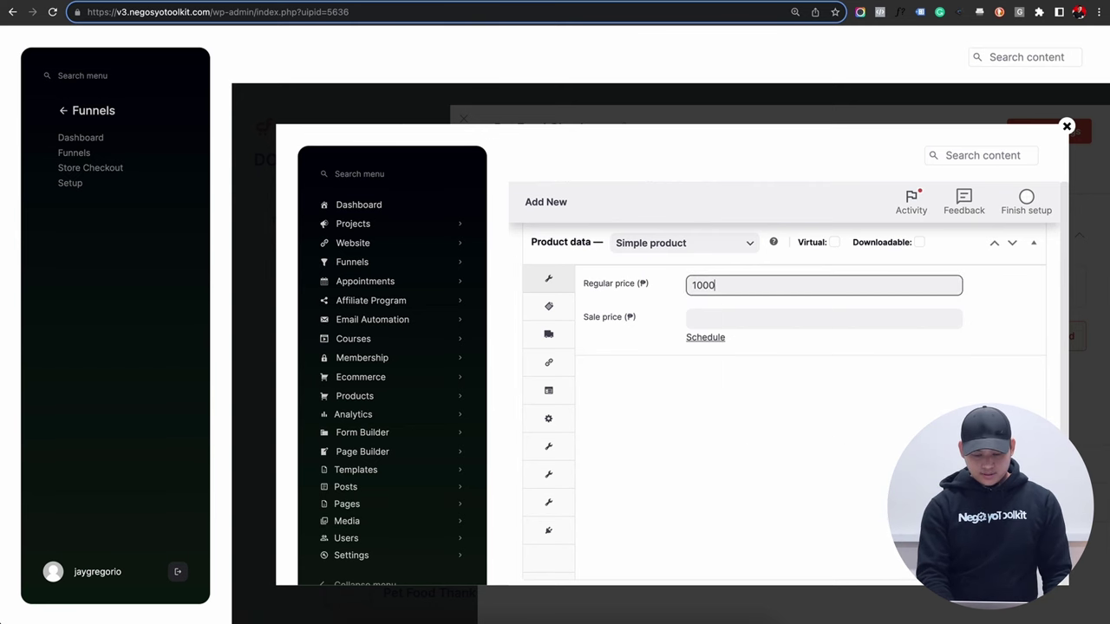
scroll(885, 428, down, 5)
scroll(885, 429, up, 15)
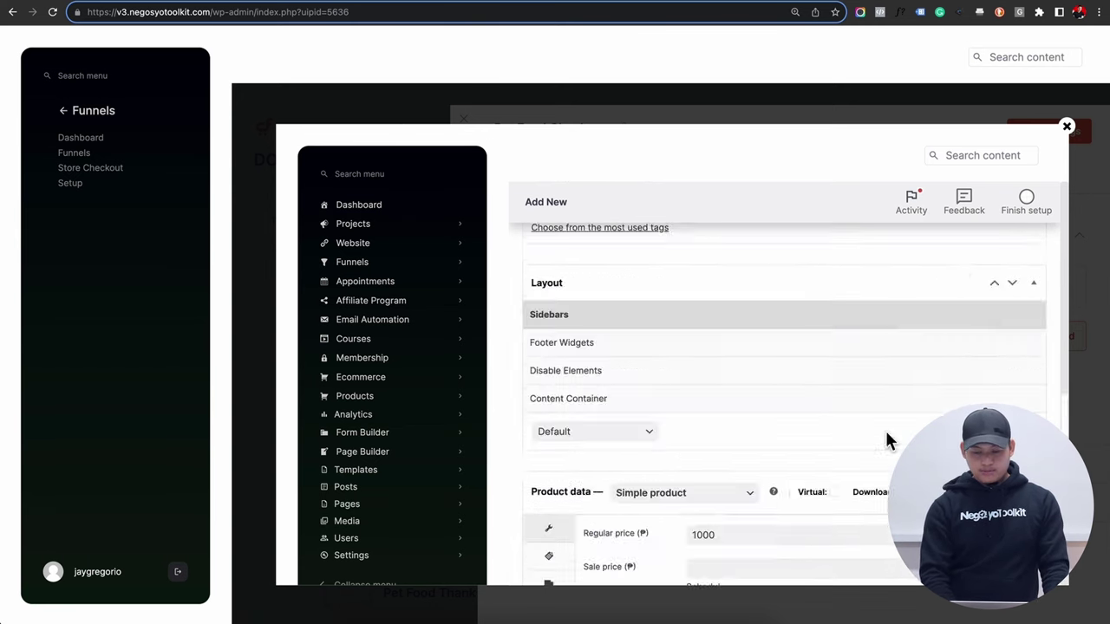
scroll(885, 429, down, 4)
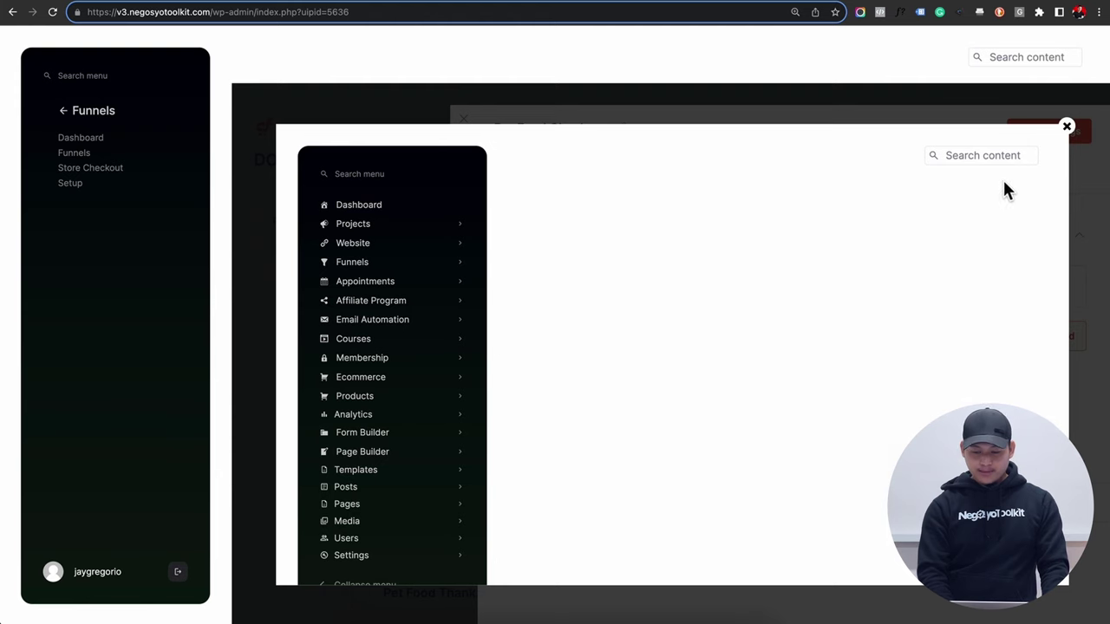
Step: Close the product creation window and find and select the DOG FOOD product for the Pet Food Checkout
click(1067, 127)
click(645, 344)
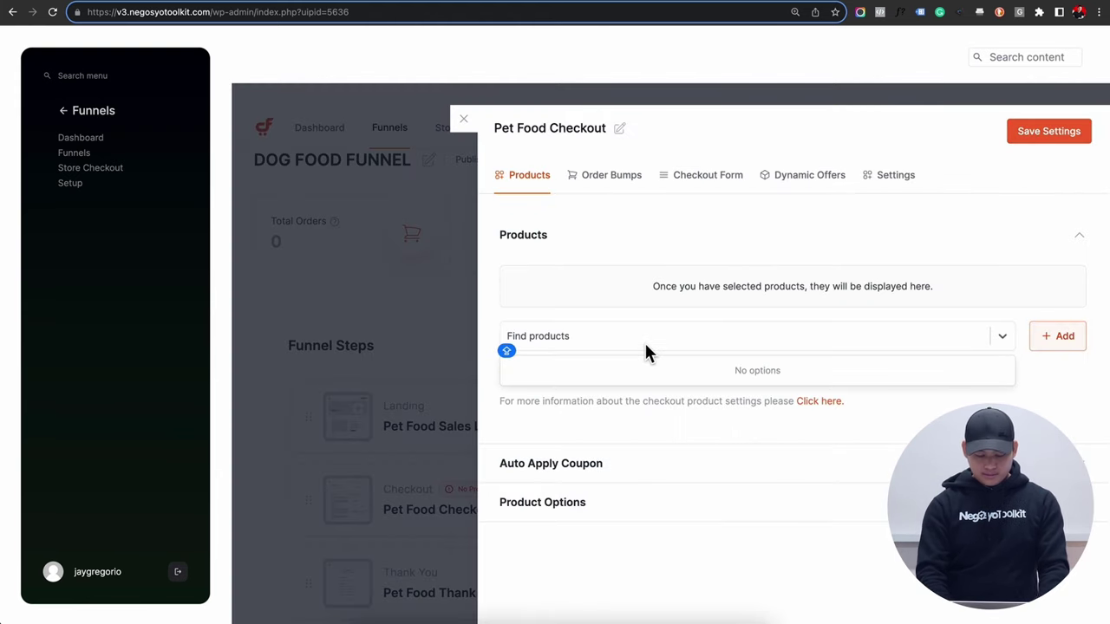
text(DOG)
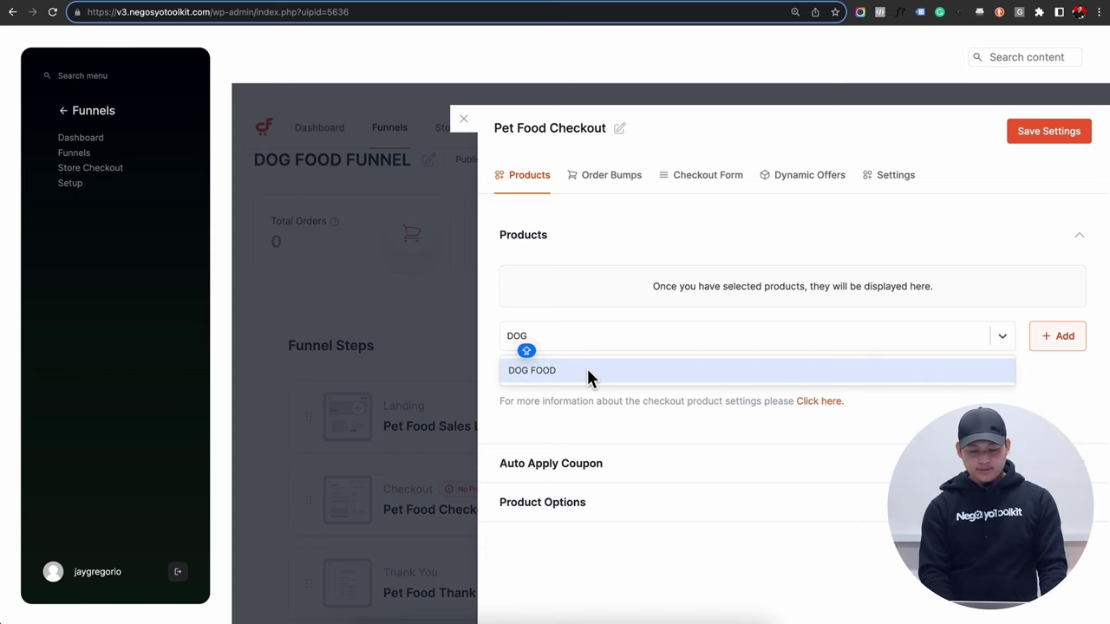
click(589, 373)
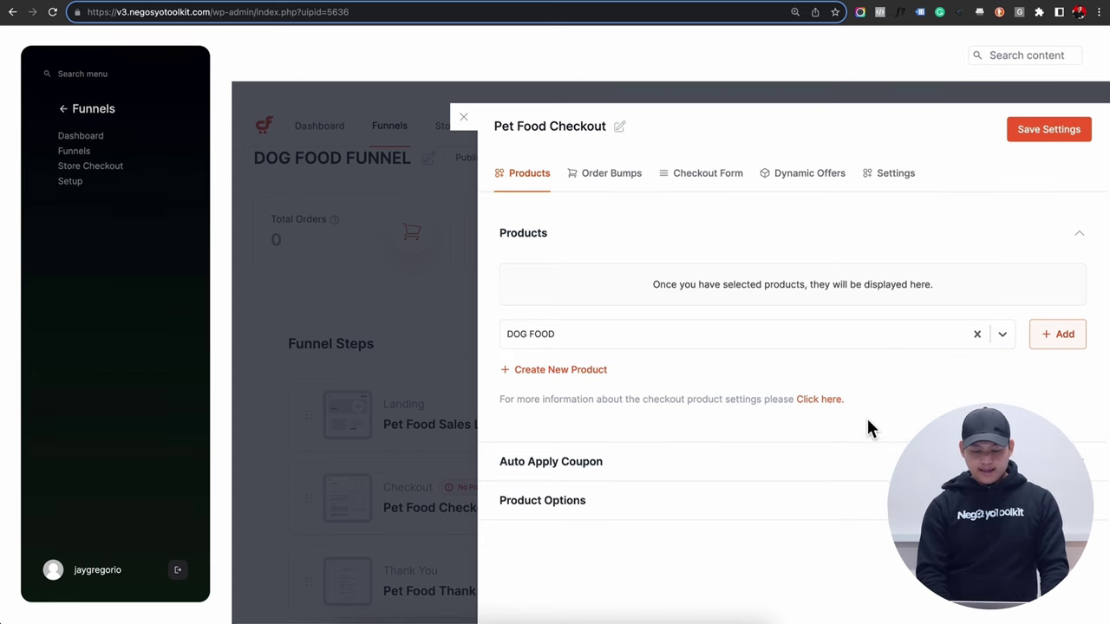
Step: Expand the coupon settings, enable product options for the checkout and let the user select one product from all options
click(867, 470)
scroll(862, 476, down, 1)
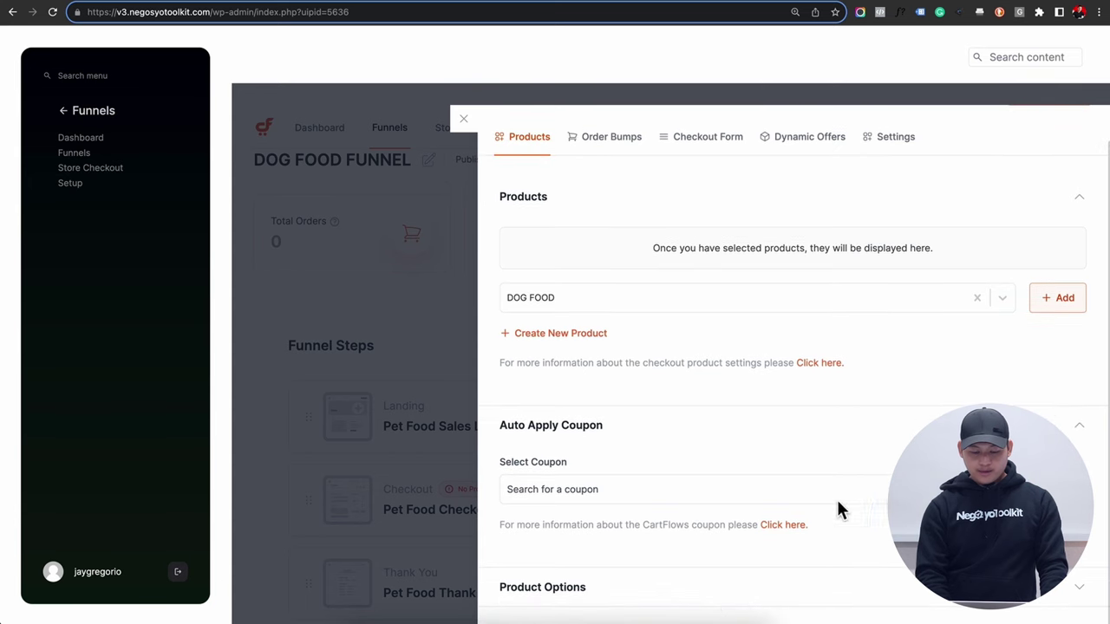
scroll(729, 598, down, 2)
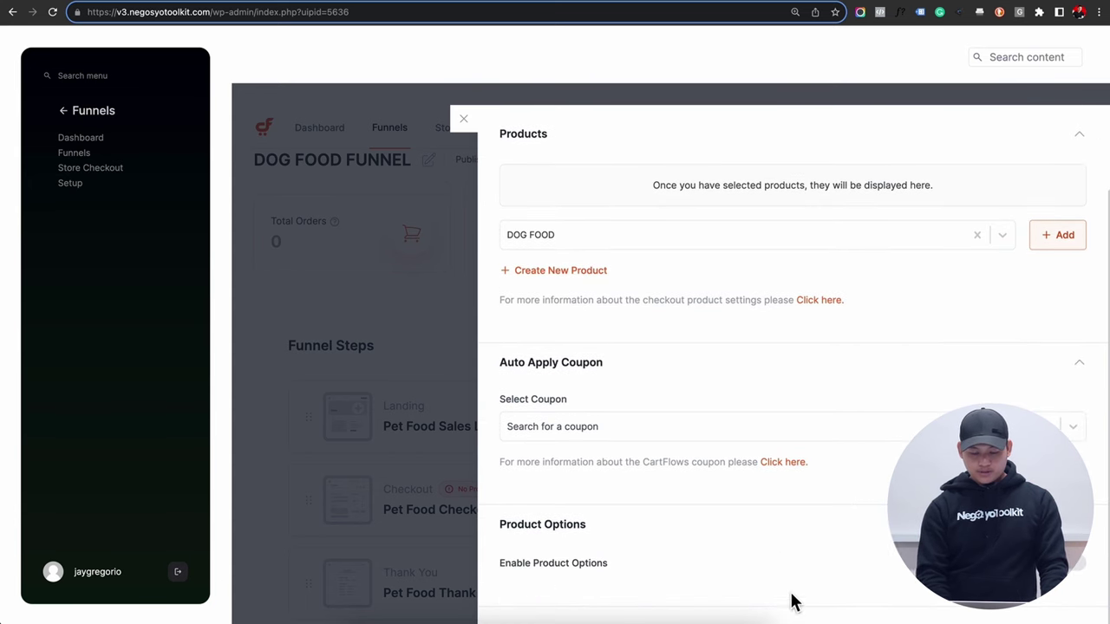
click(1080, 573)
scroll(867, 486, down, 5)
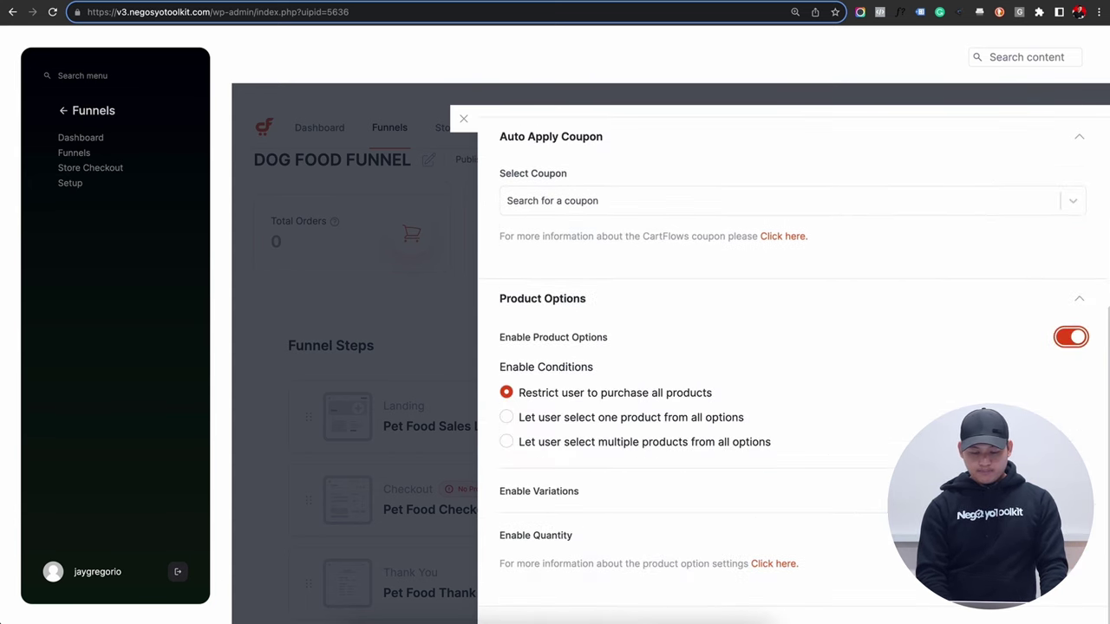
click(597, 422)
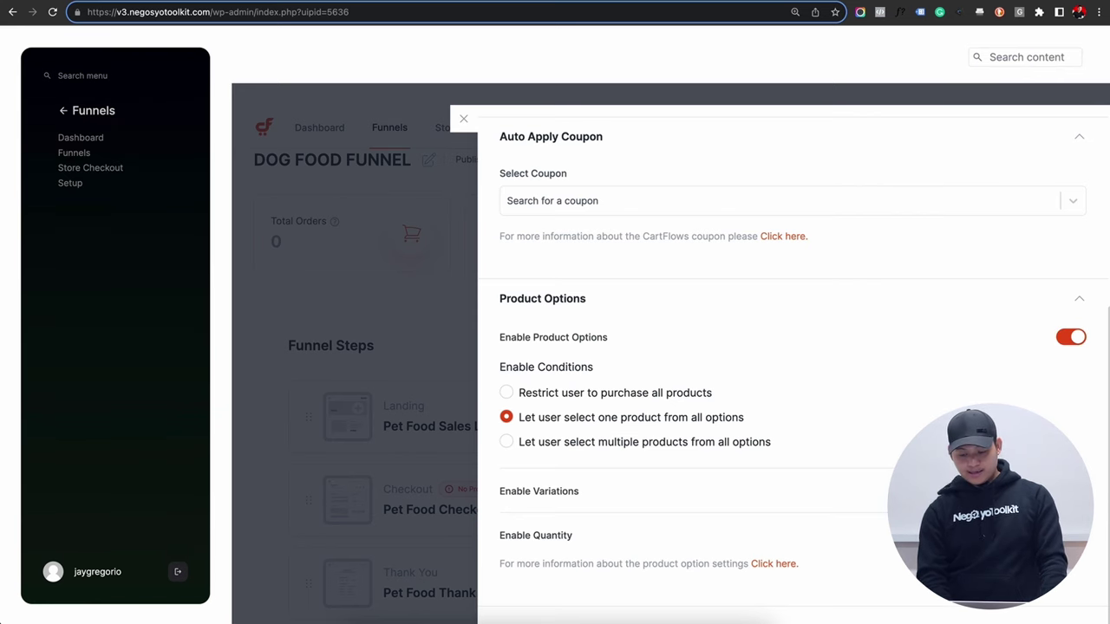
Step: Try enabling variations with the popup and inline display options, and turn variations off again
click(1071, 491)
scroll(867, 485, down, 1)
click(600, 492)
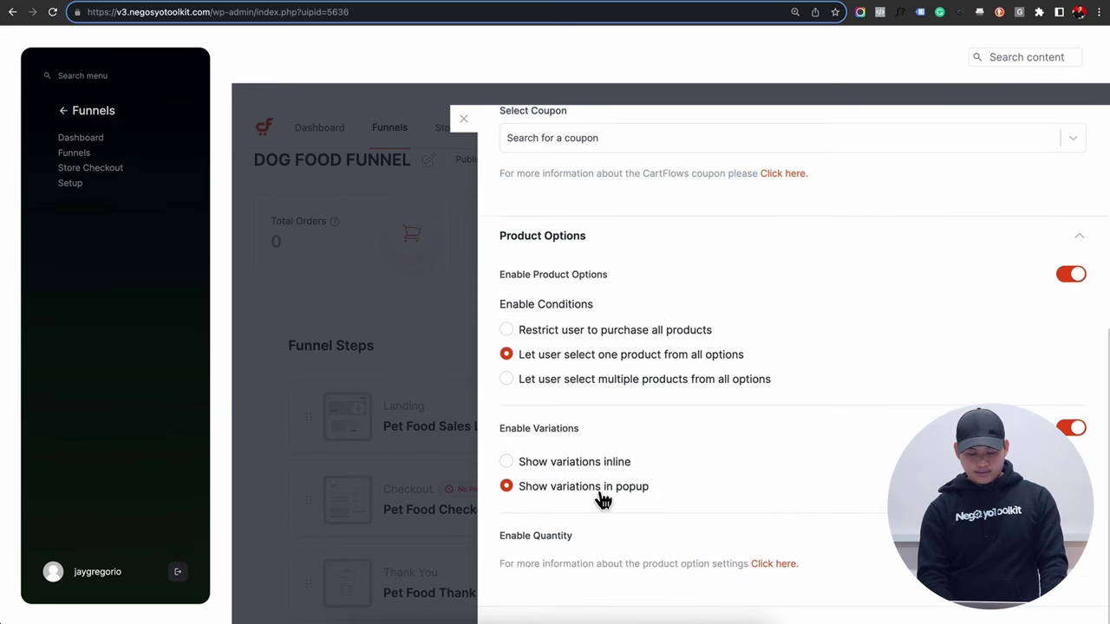
click(574, 465)
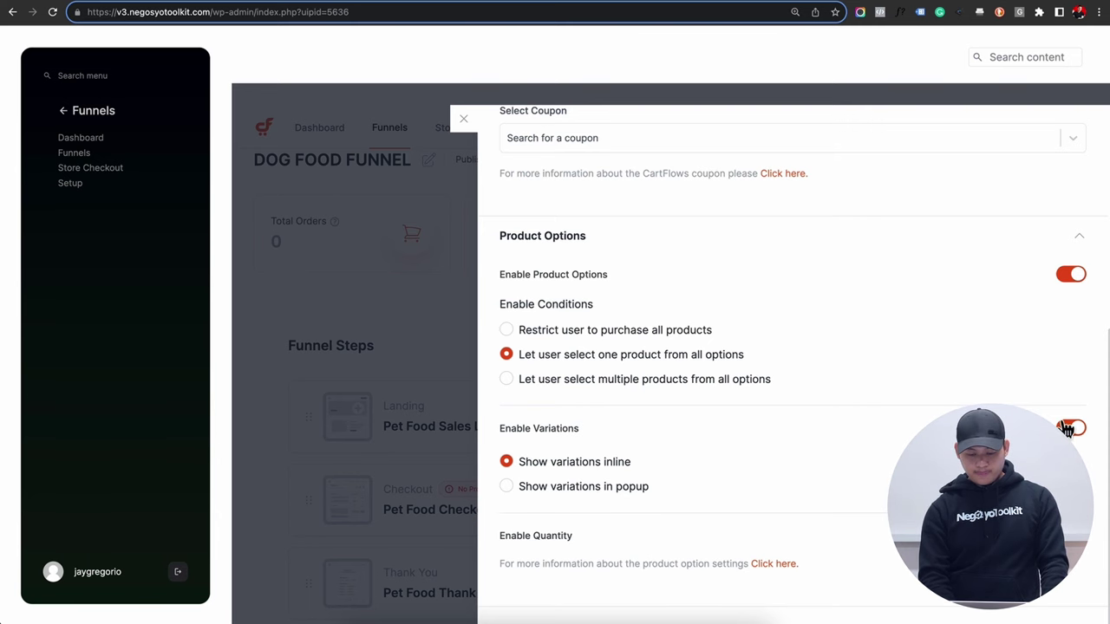
click(1071, 428)
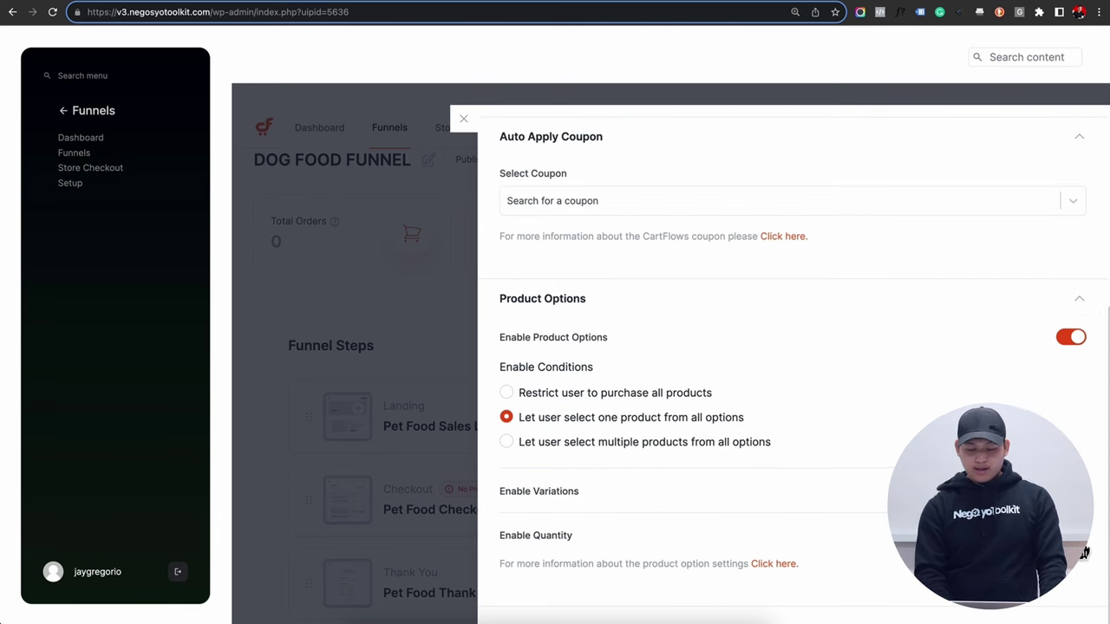
scroll(794, 346, up, 5)
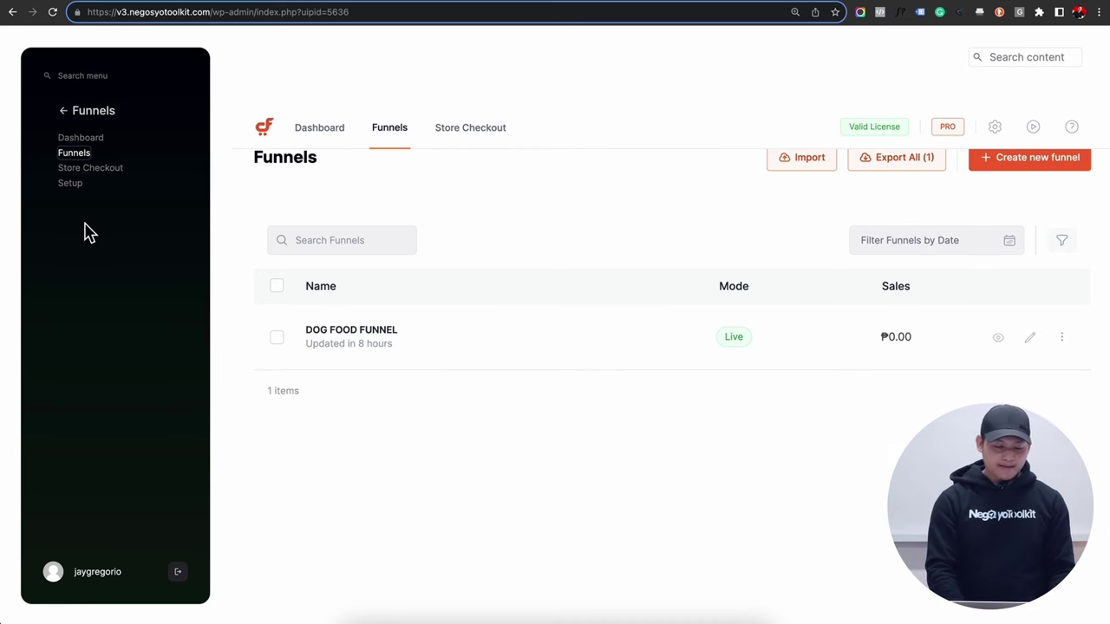
Step: Open the Appointments dashboard, go to its Calendars page and open the form for adding a new calendar host
click(62, 111)
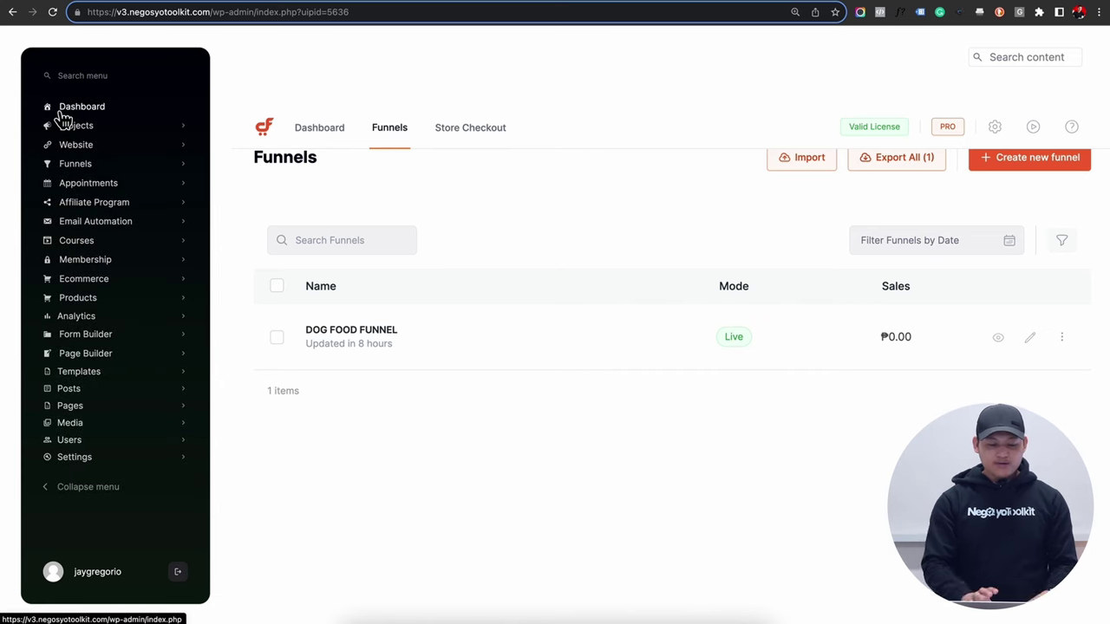
click(127, 189)
click(87, 140)
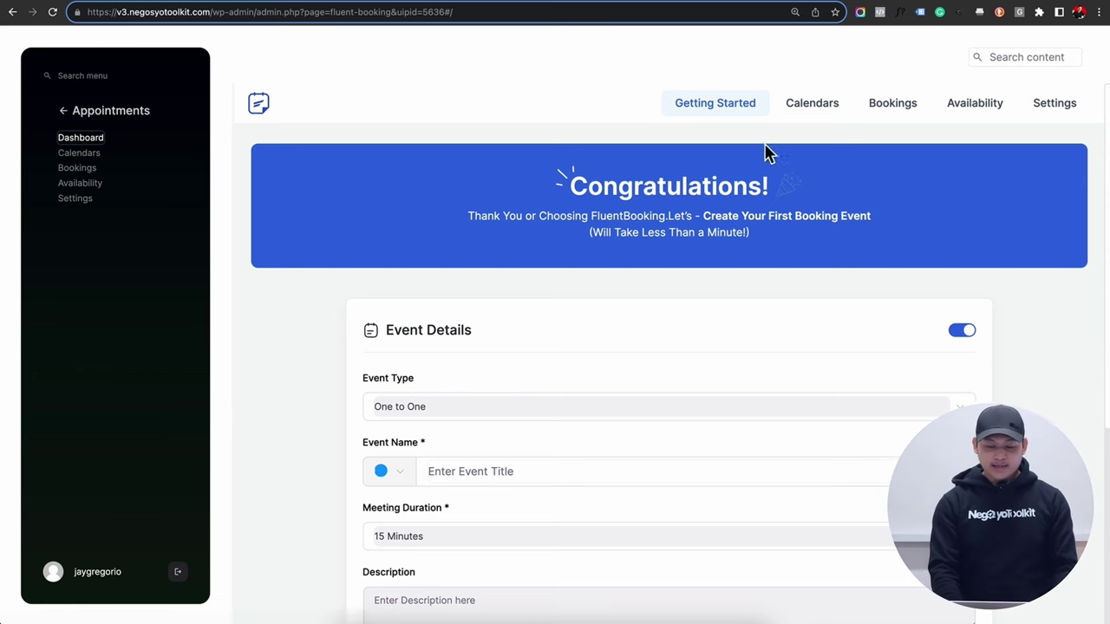
click(828, 115)
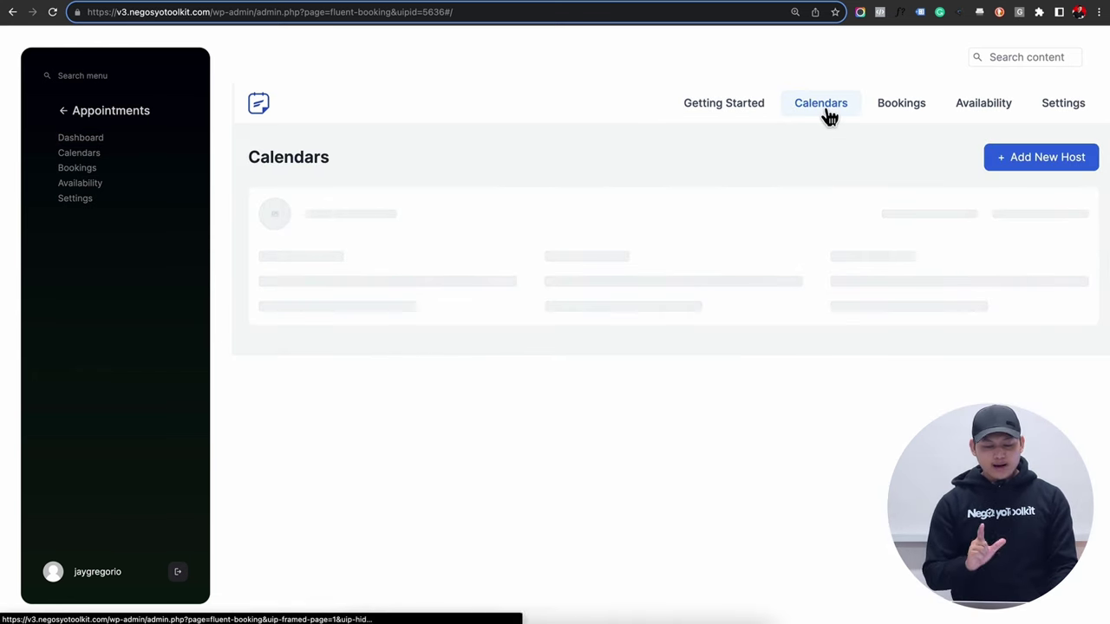
click(1054, 162)
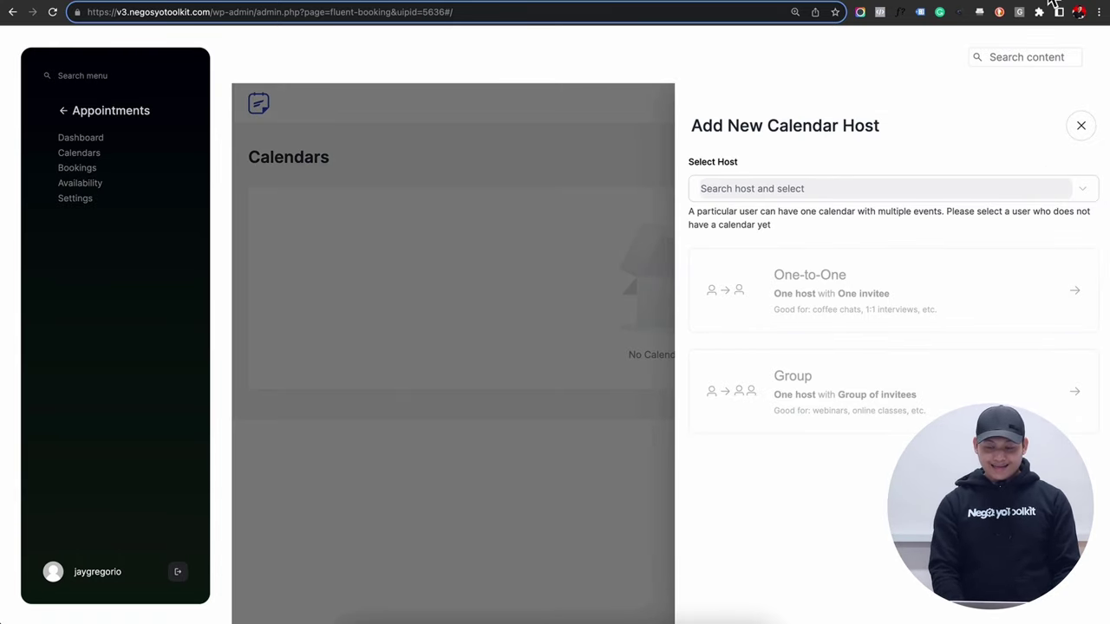
Step: Open negosyotoolkit.com/book-a-call in a new browser tab and follow its book-a-call link to the booking calendar
key(ctrl+t)
text(NEgosyotoolkit.com/BO)
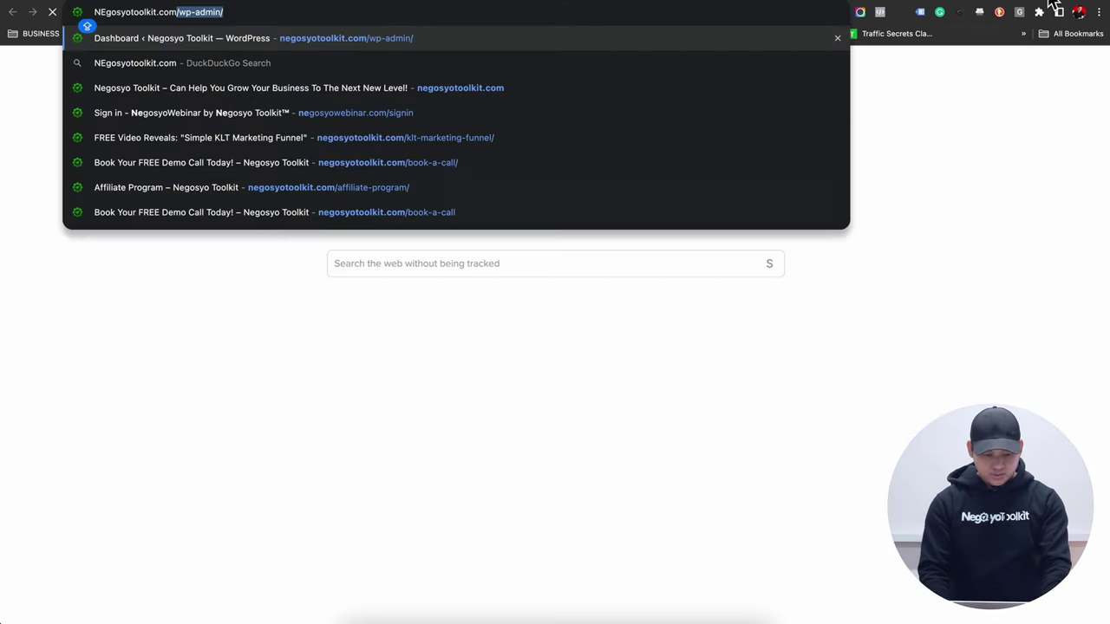
key(Return)
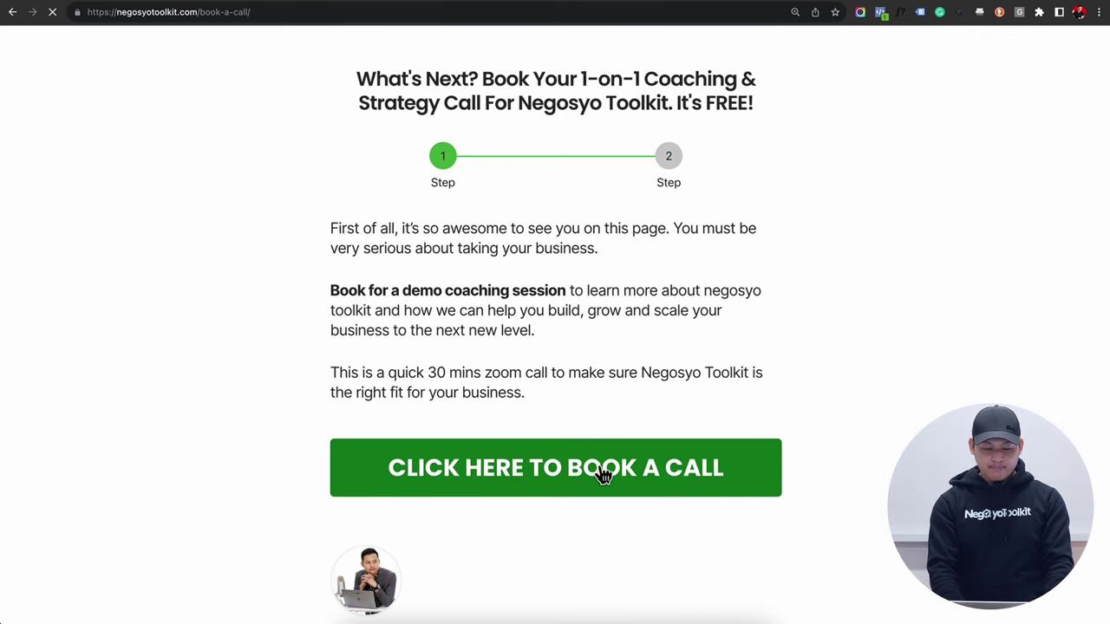
click(602, 476)
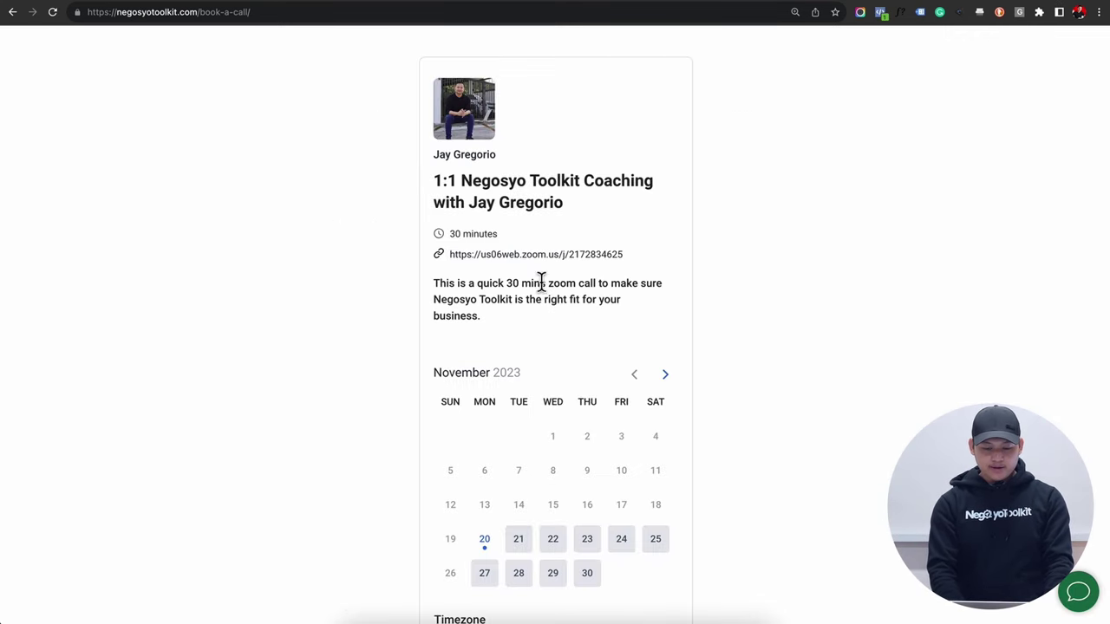
Step: Choose the 09:00 AM slot on Tuesday, Nov 21 and examine the fields of the booking details form
click(519, 545)
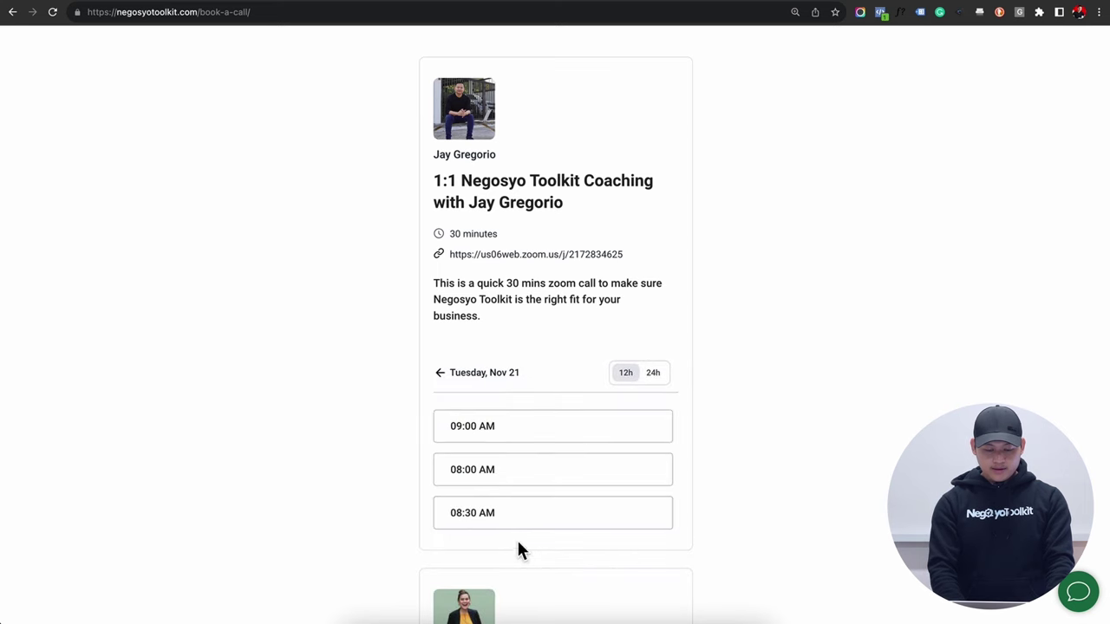
click(525, 436)
click(619, 438)
scroll(621, 430, down, 5)
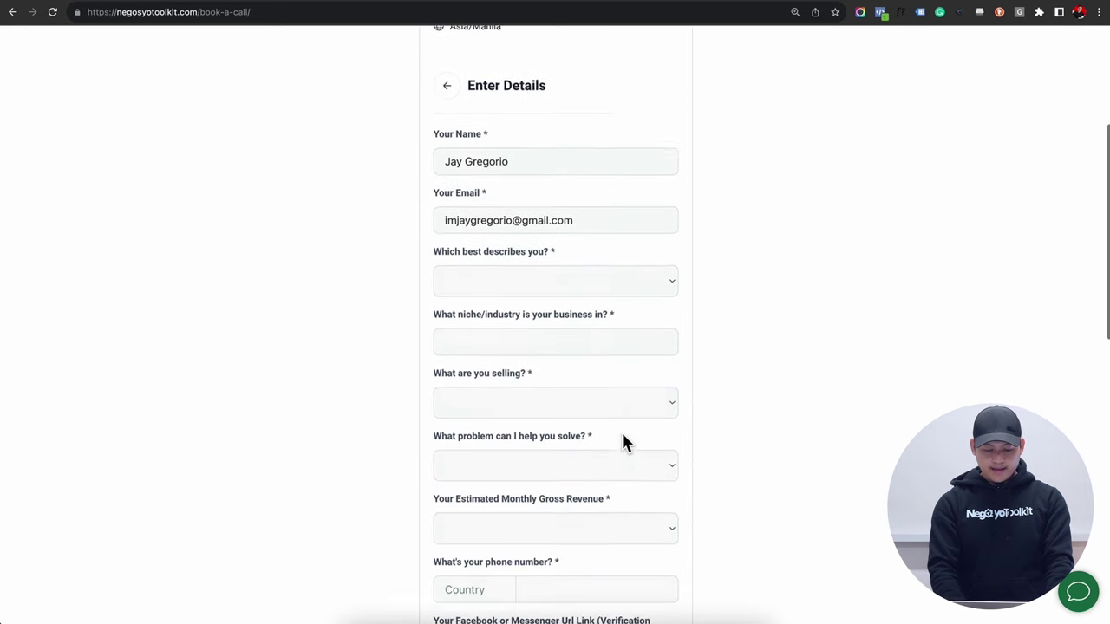
scroll(605, 470, up, 5)
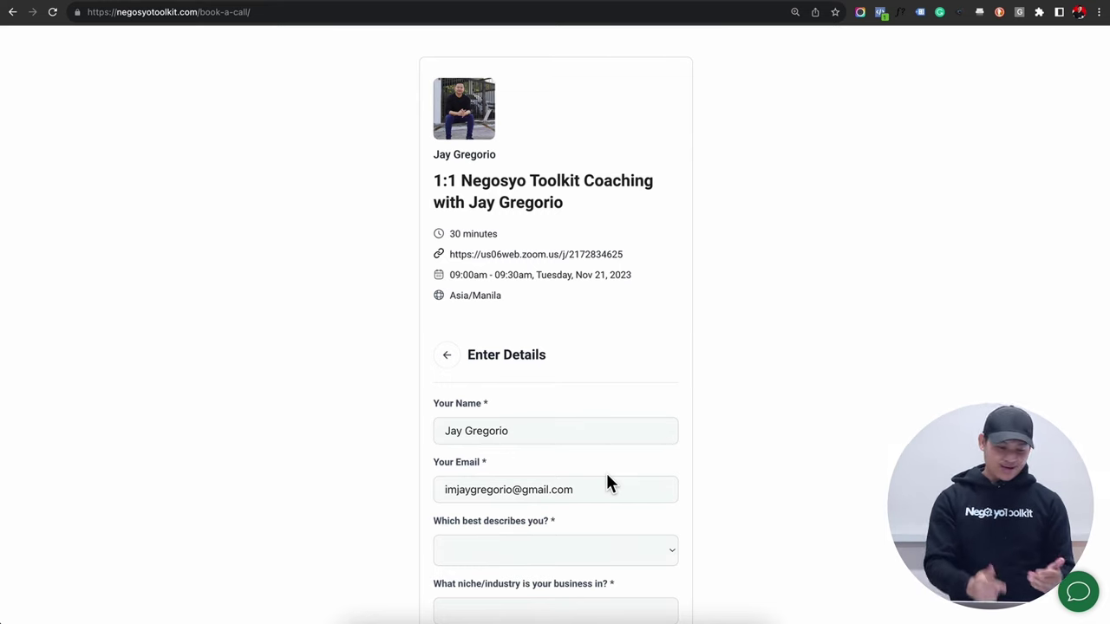
Step: Return to the Appointments tab, view the Global Settings with its integrations and go back to the main navigation
click(982, 3)
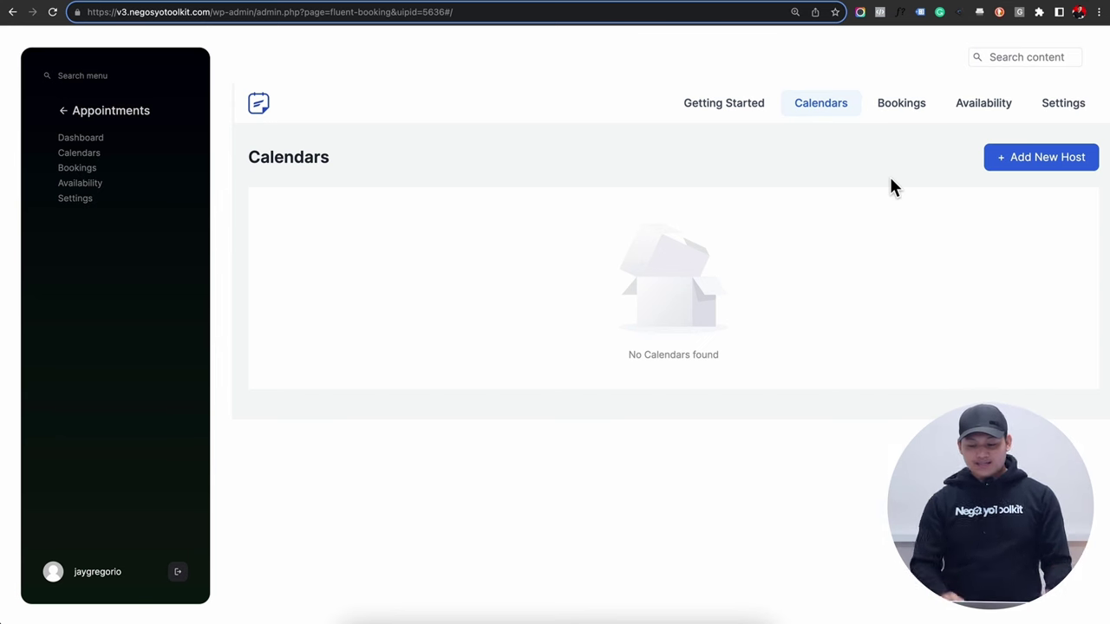
click(1063, 107)
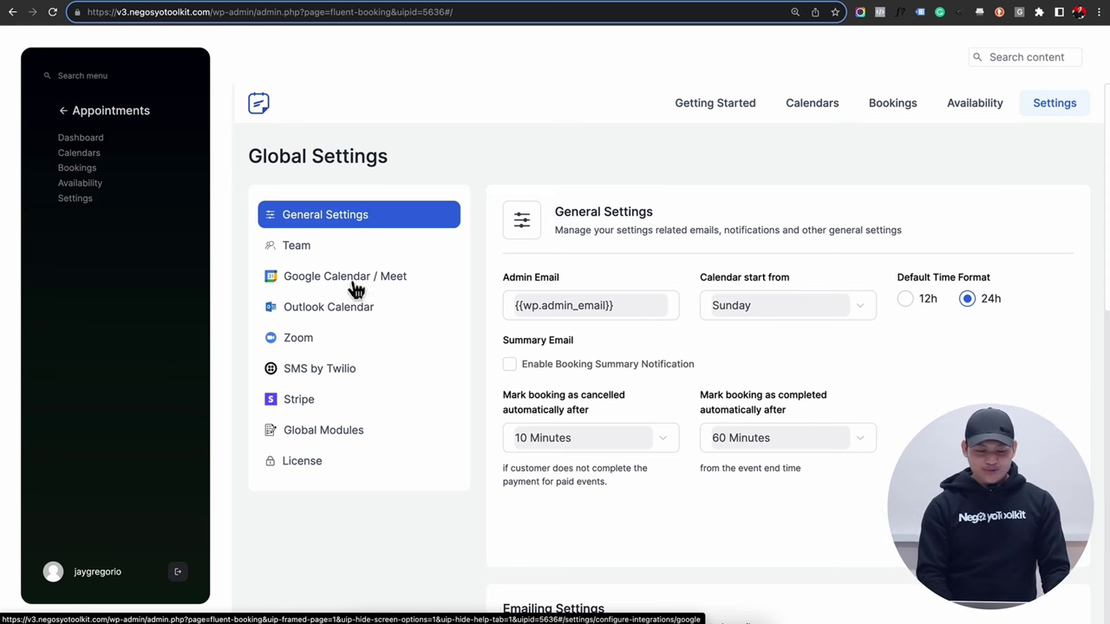
click(70, 110)
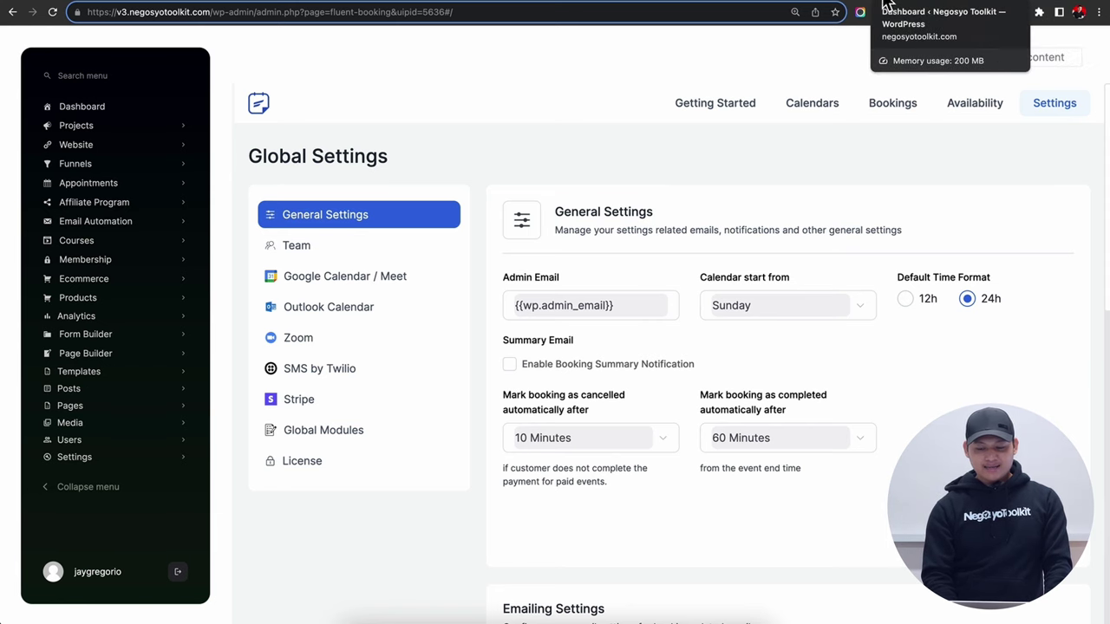
Step: Switch to the main negosyotoolkit.com dashboard tab and open the AI Assistant settings
click(886, 4)
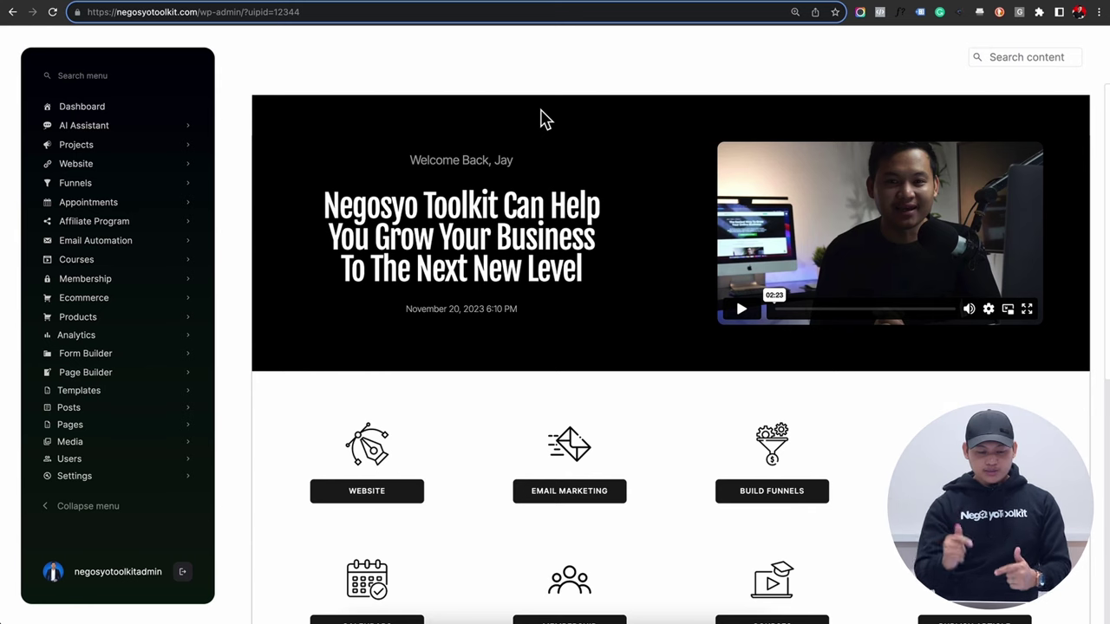
click(189, 132)
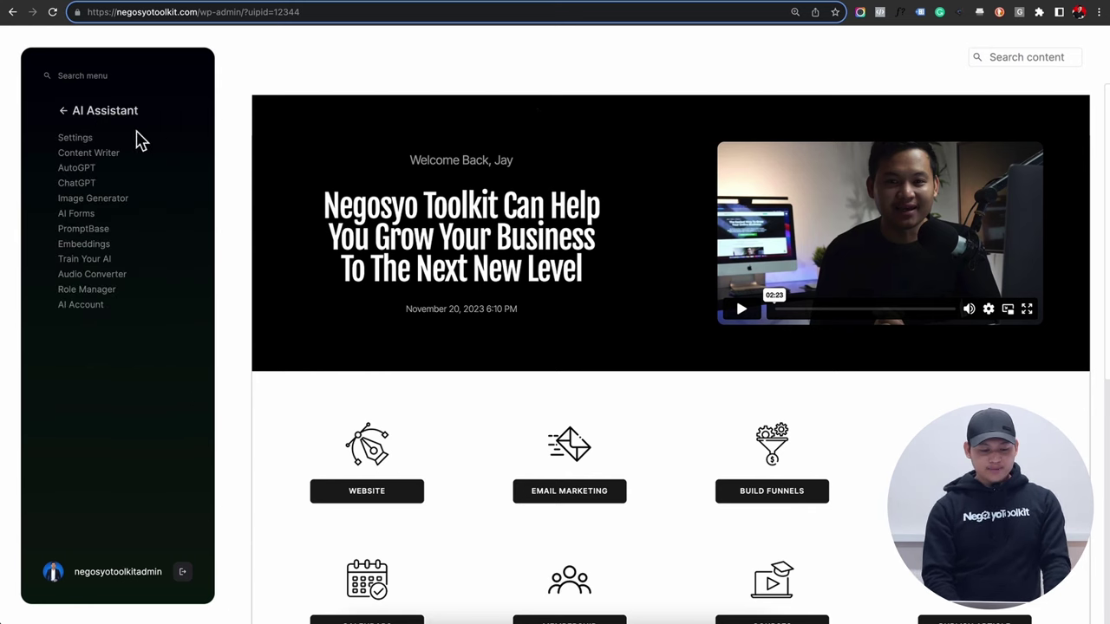
click(76, 140)
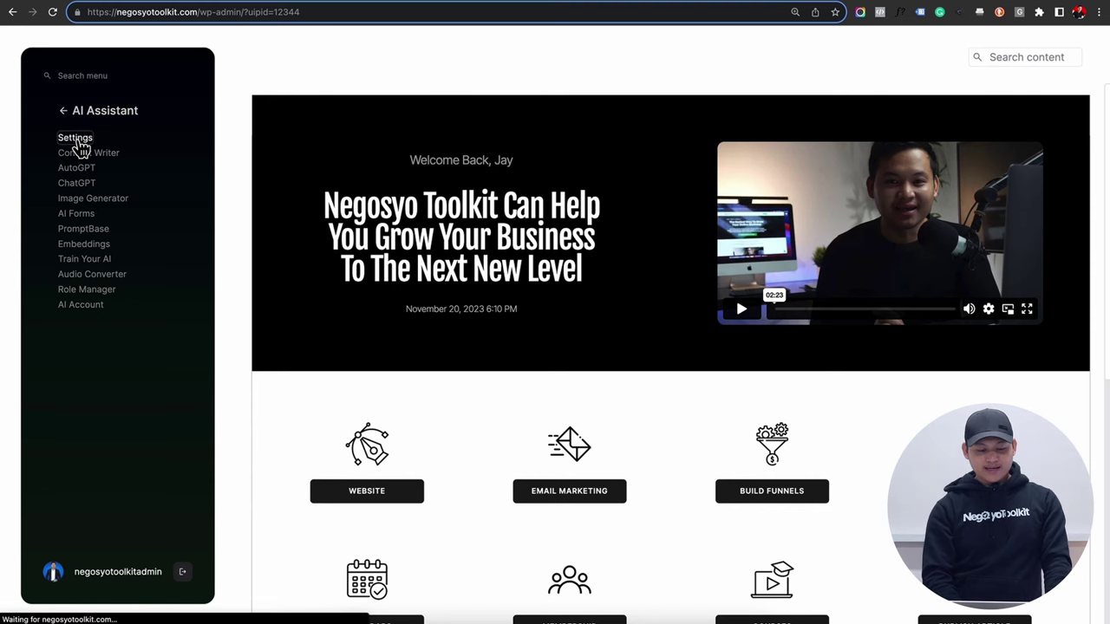
Step: Point out the API key field in the AI Engine settings and review the available models, keeping GPT-4 selected
triple_click(550, 337)
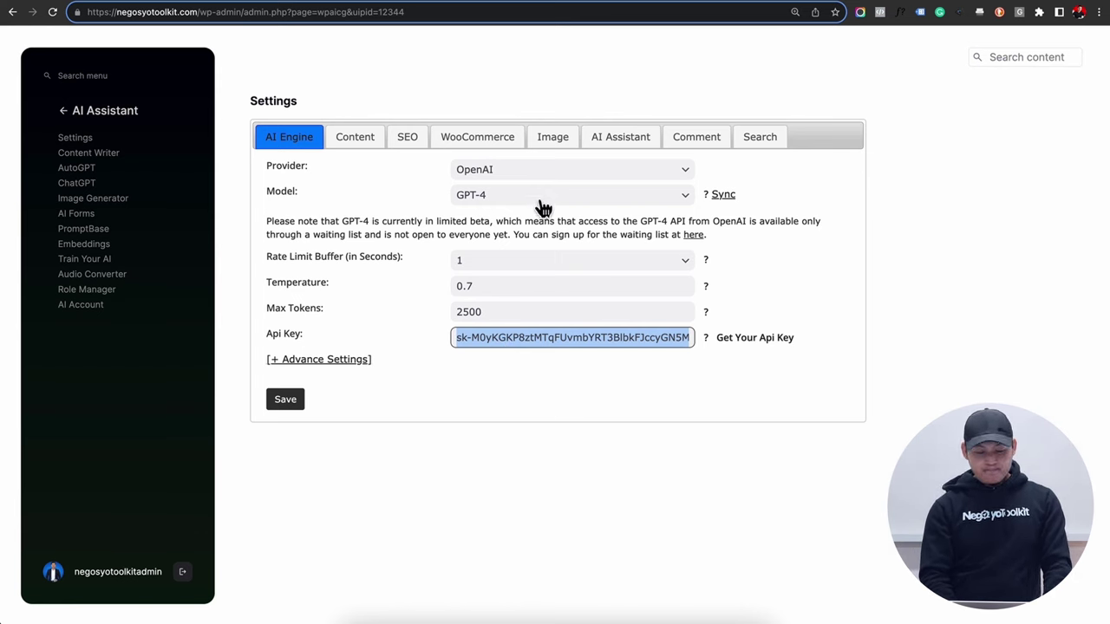
click(509, 203)
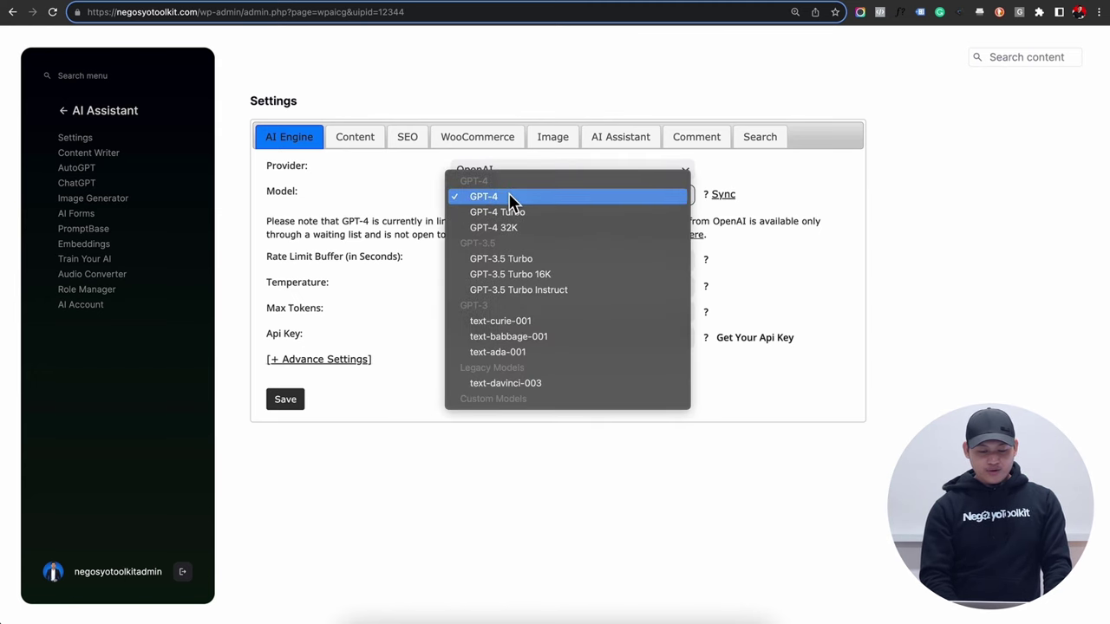
click(508, 194)
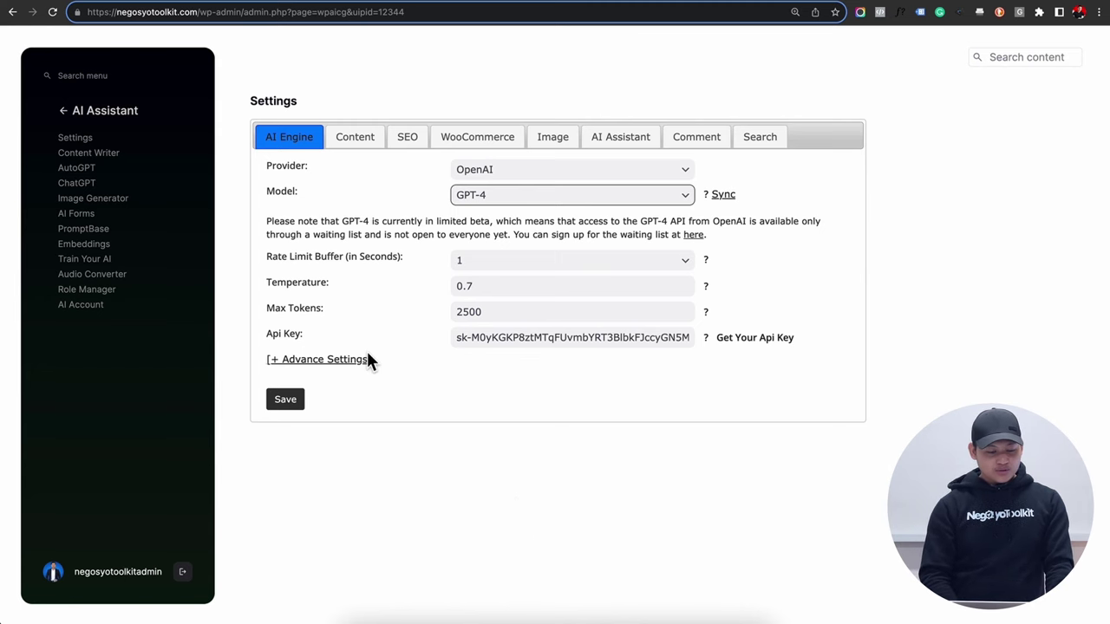
Step: Open the Content Writer and enter the Express Mode title "Best SAAS in the Philippines for Ecommerce?"
click(101, 156)
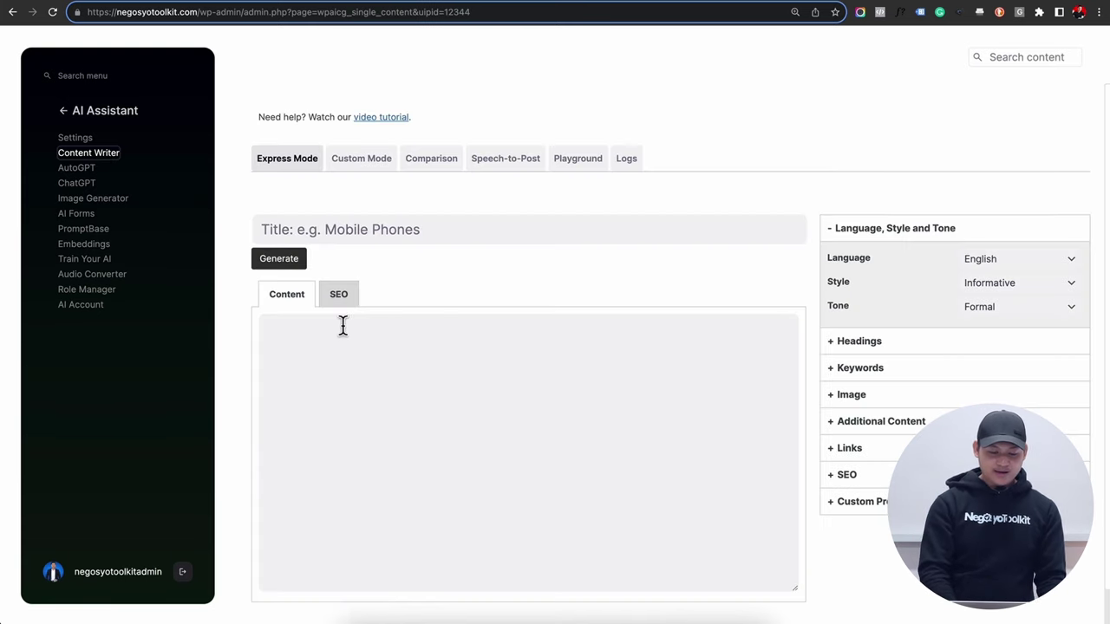
click(321, 364)
click(357, 231)
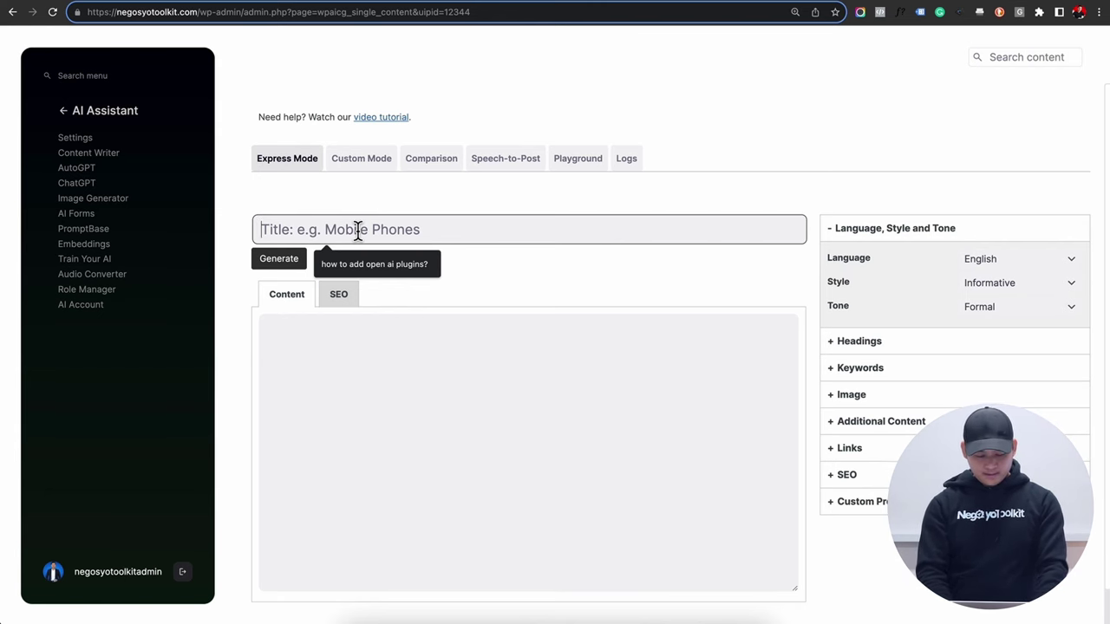
text(SAAS)
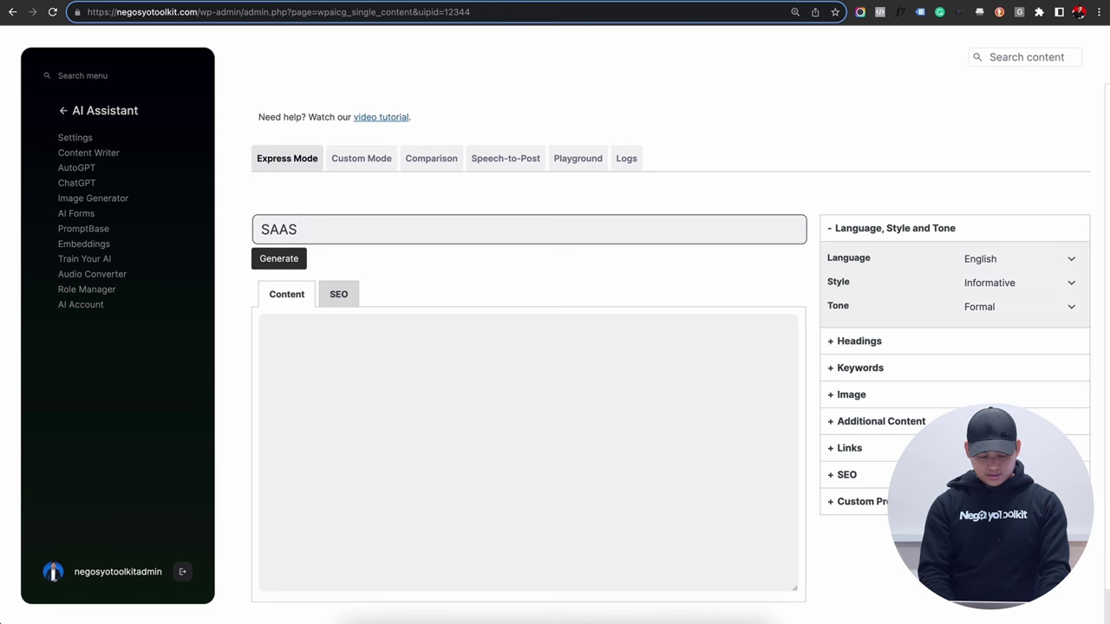
text(Best)
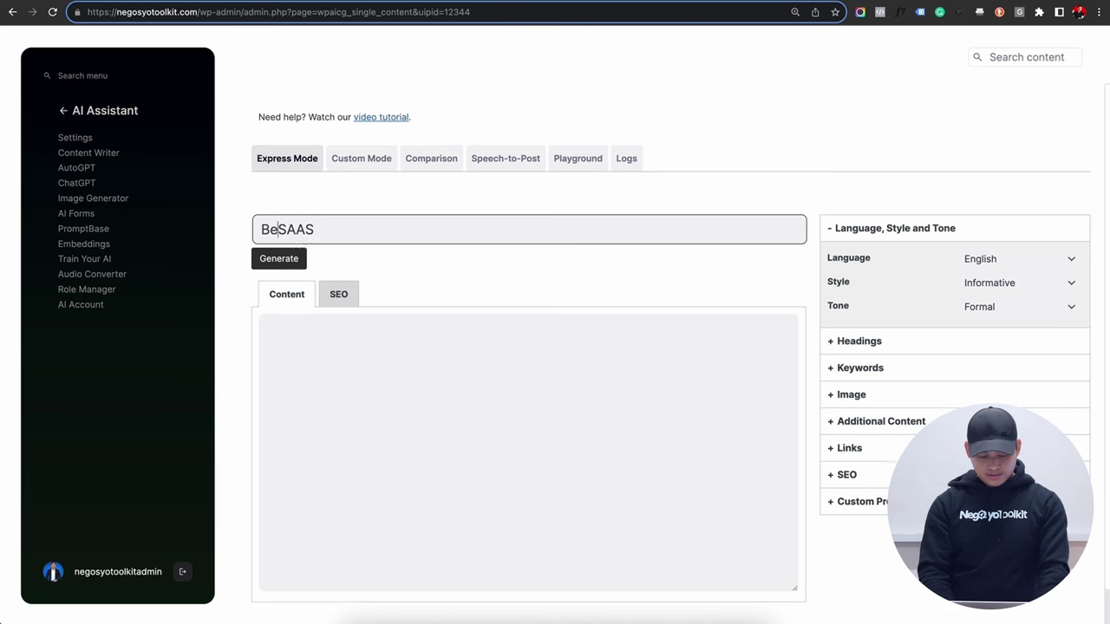
click(417, 230)
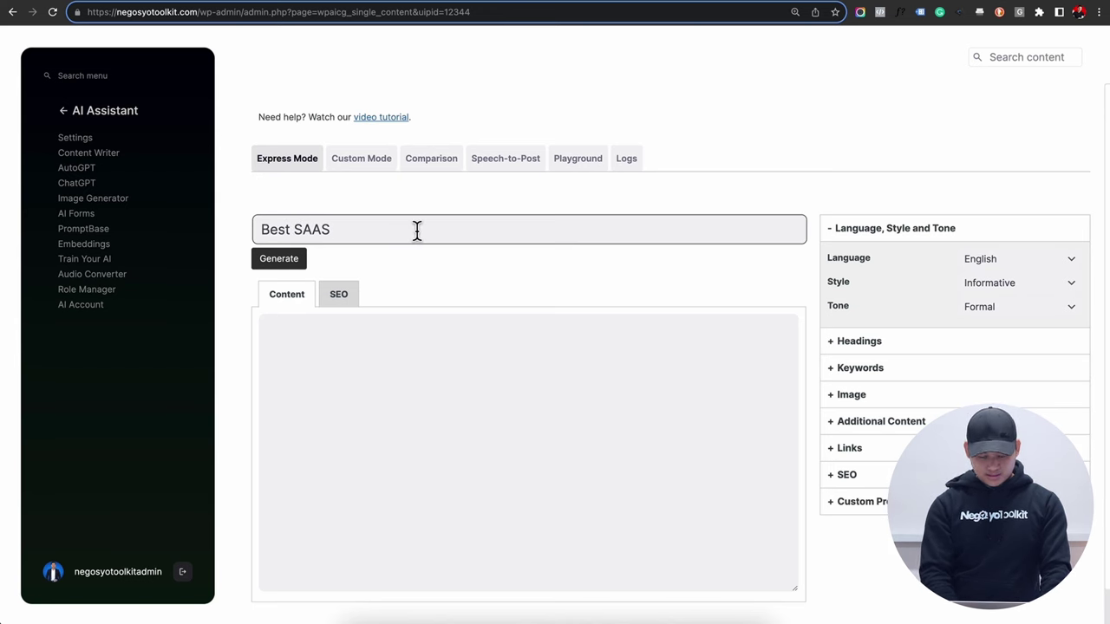
text(in the Phil)
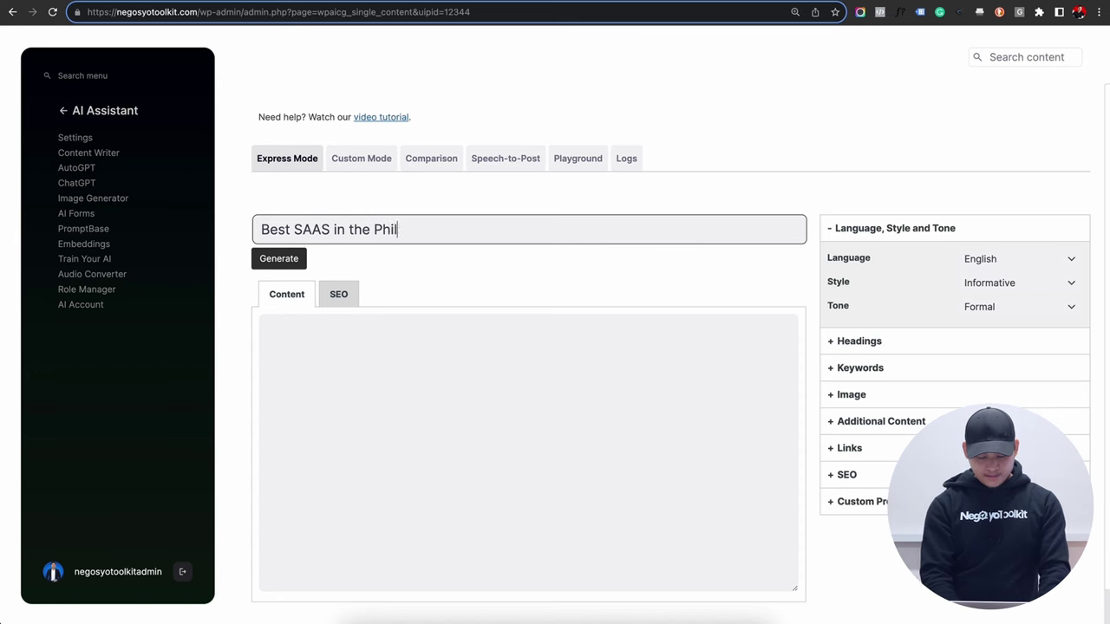
text(ippines for)
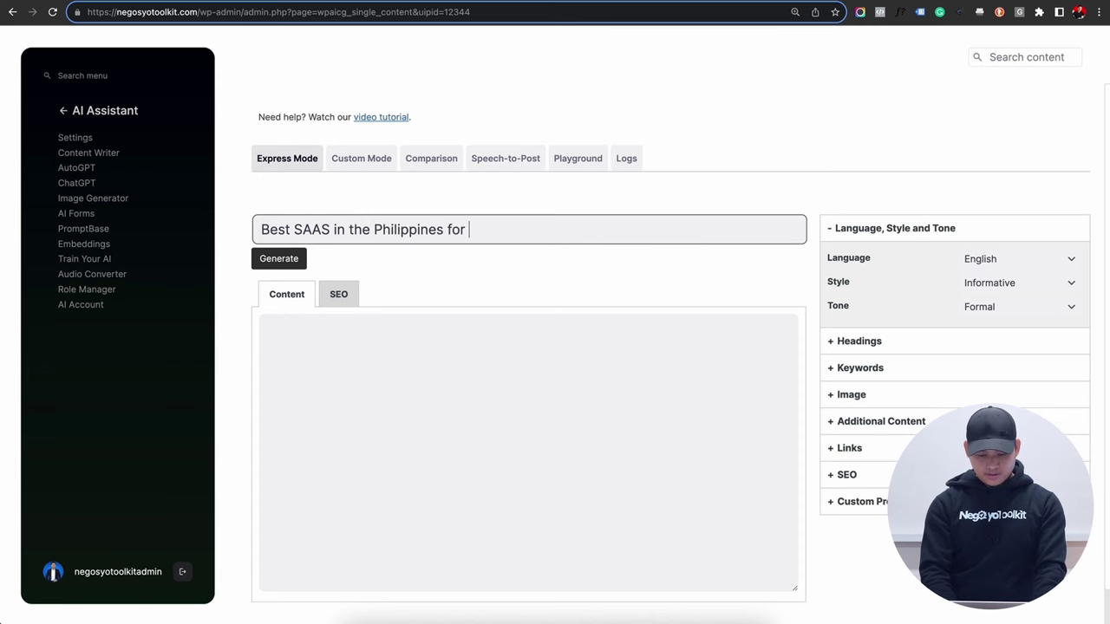
text(Ecommerce?)
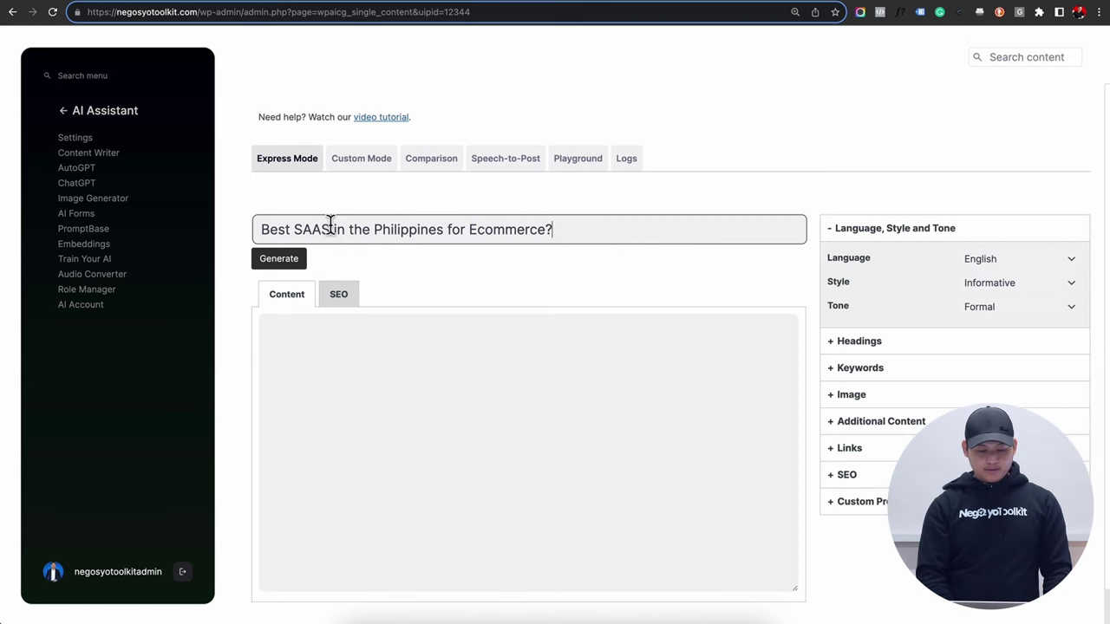
Step: Replace "SAAS" with "Software" in the article title and generate the content
drag(329, 229, 292, 228)
text(Sof)
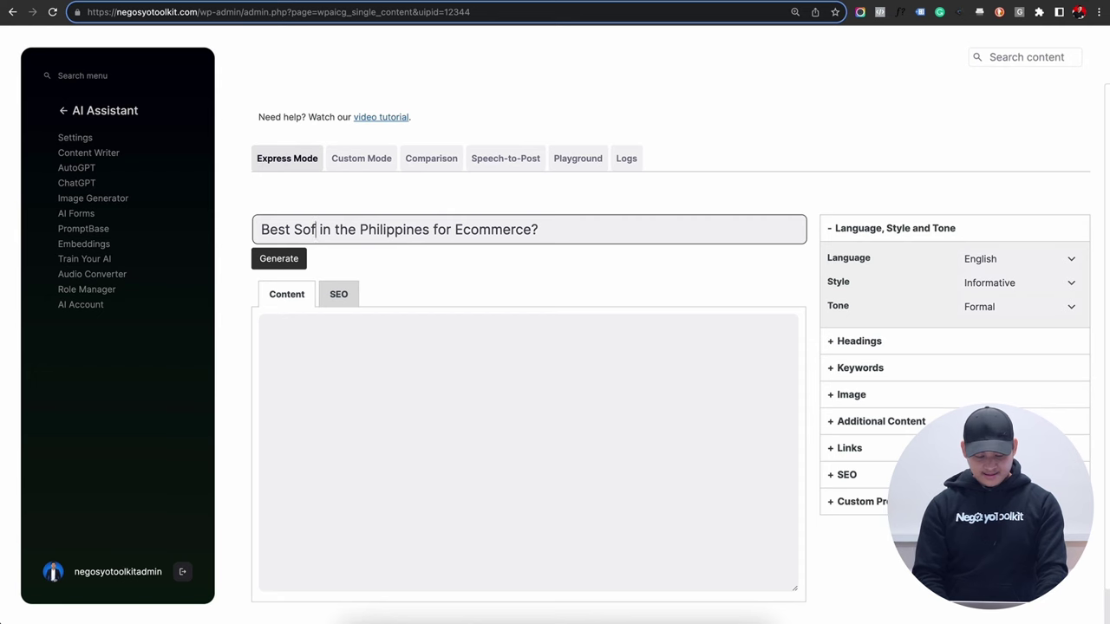
text(tware)
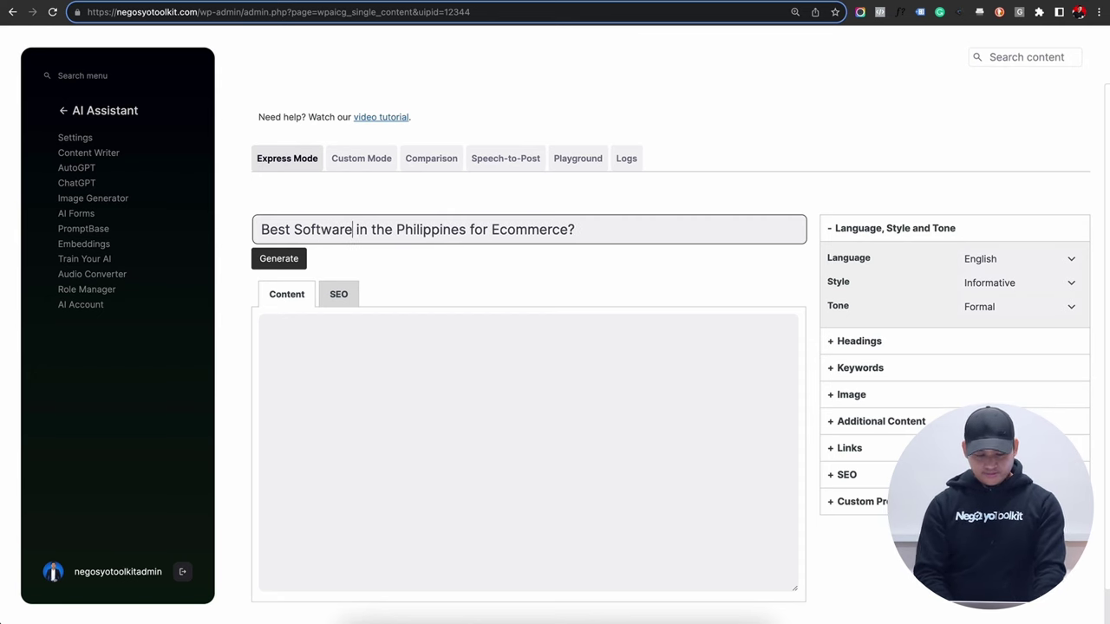
click(278, 260)
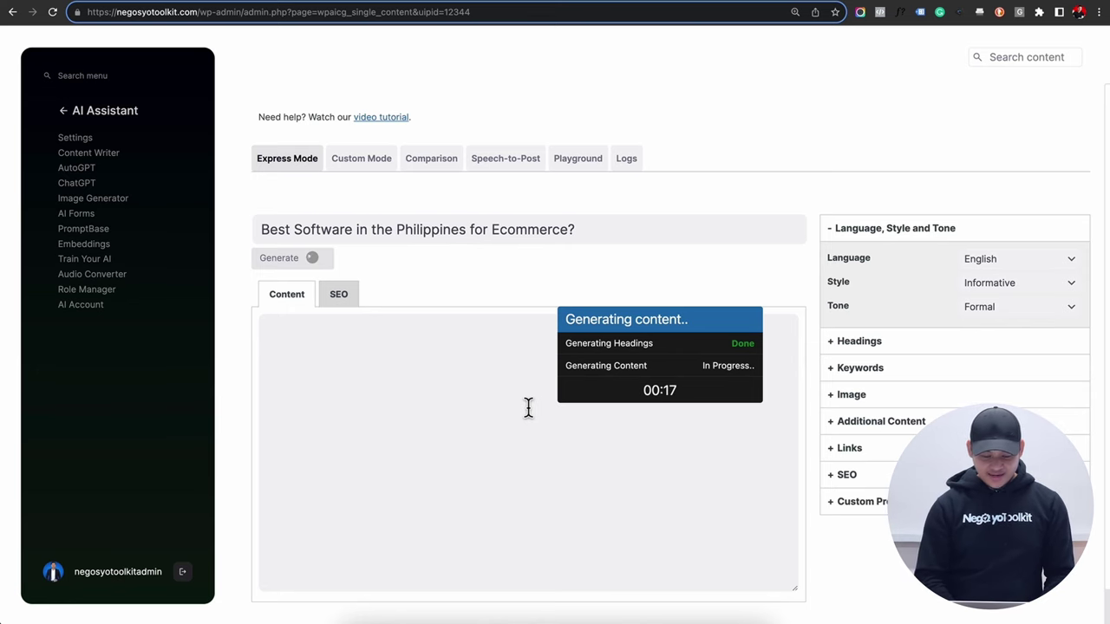
Step: Read through the generated ecommerce software article from its introduction to the conclusion
scroll(528, 407, down, 1)
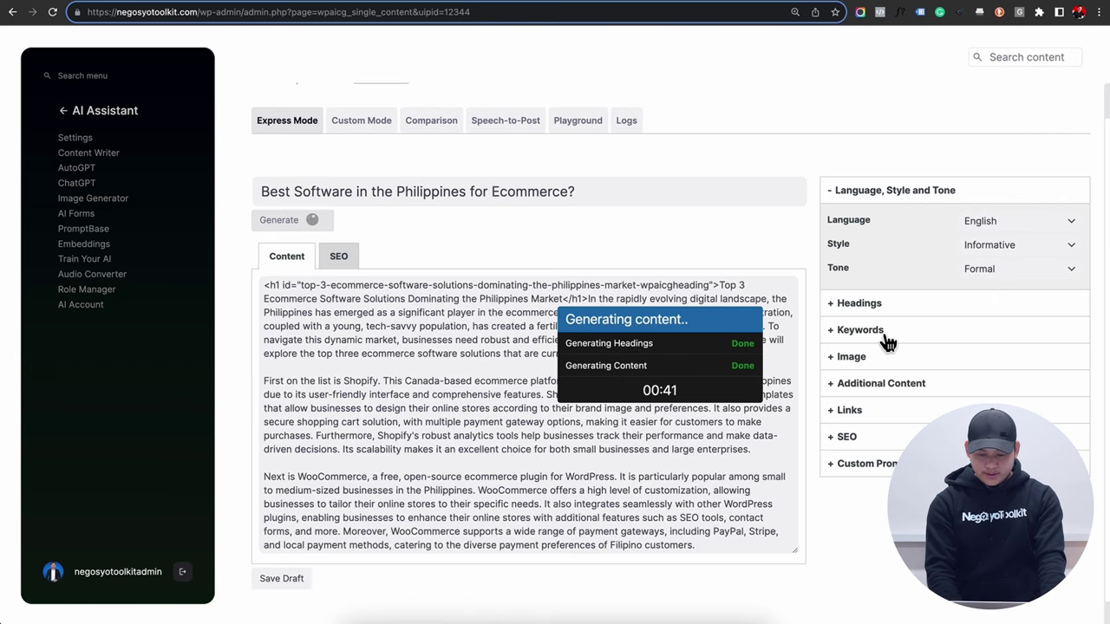
scroll(529, 444, down, 5)
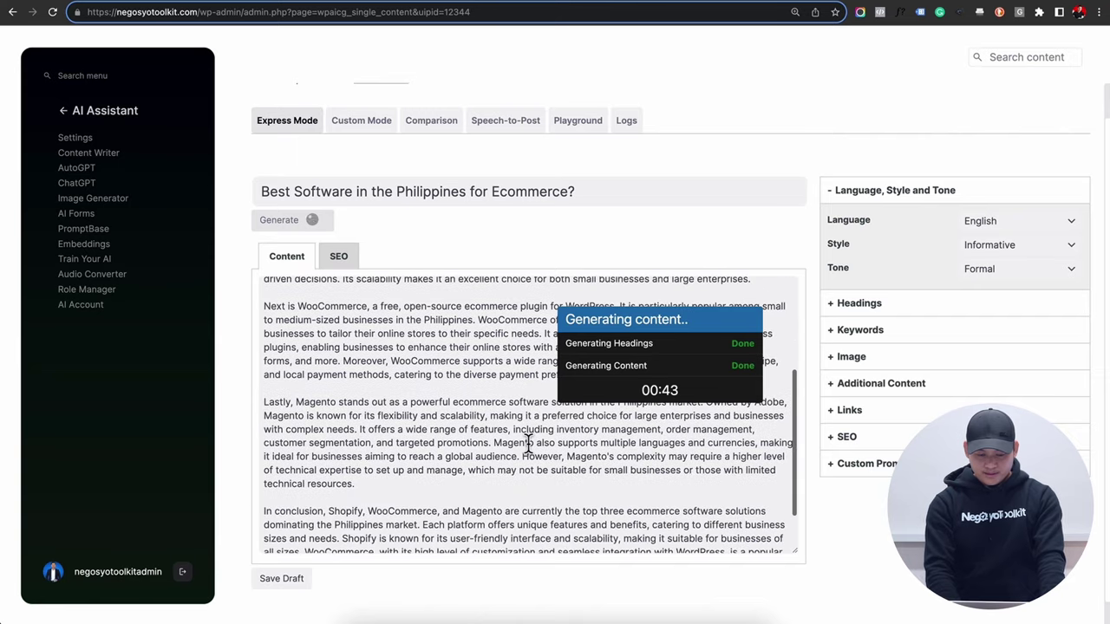
scroll(528, 444, down, 2)
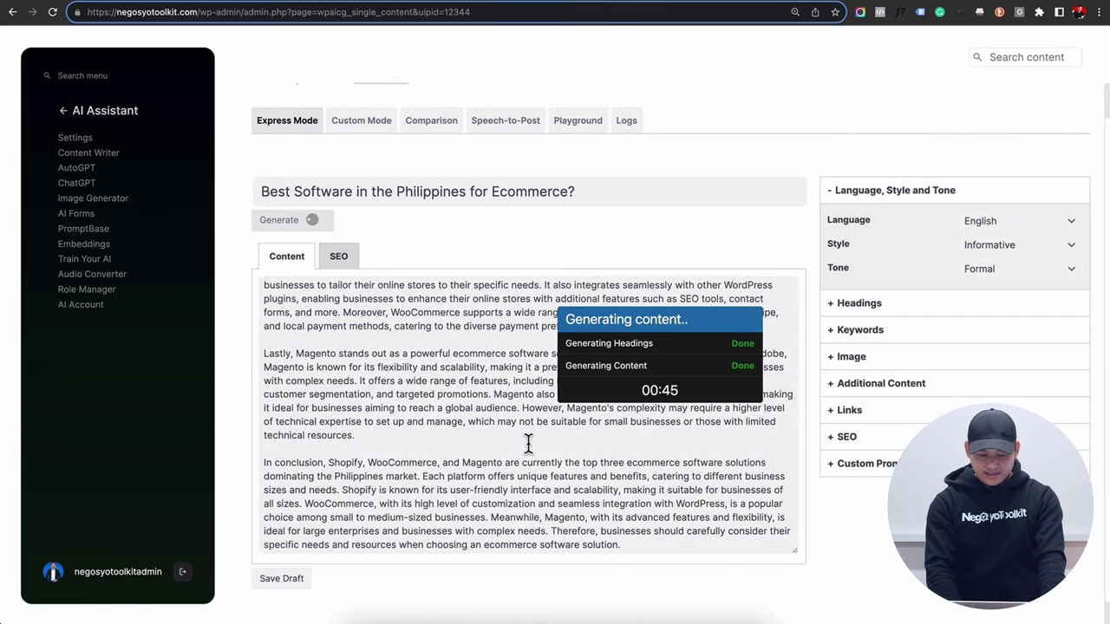
scroll(529, 444, up, 5)
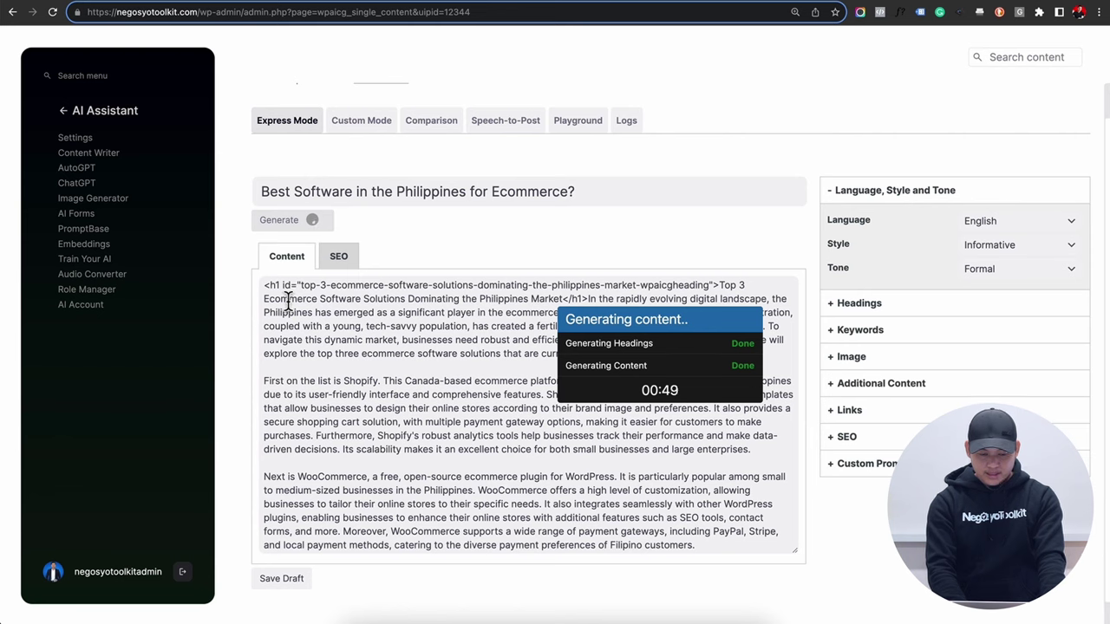
scroll(293, 337, down, 2)
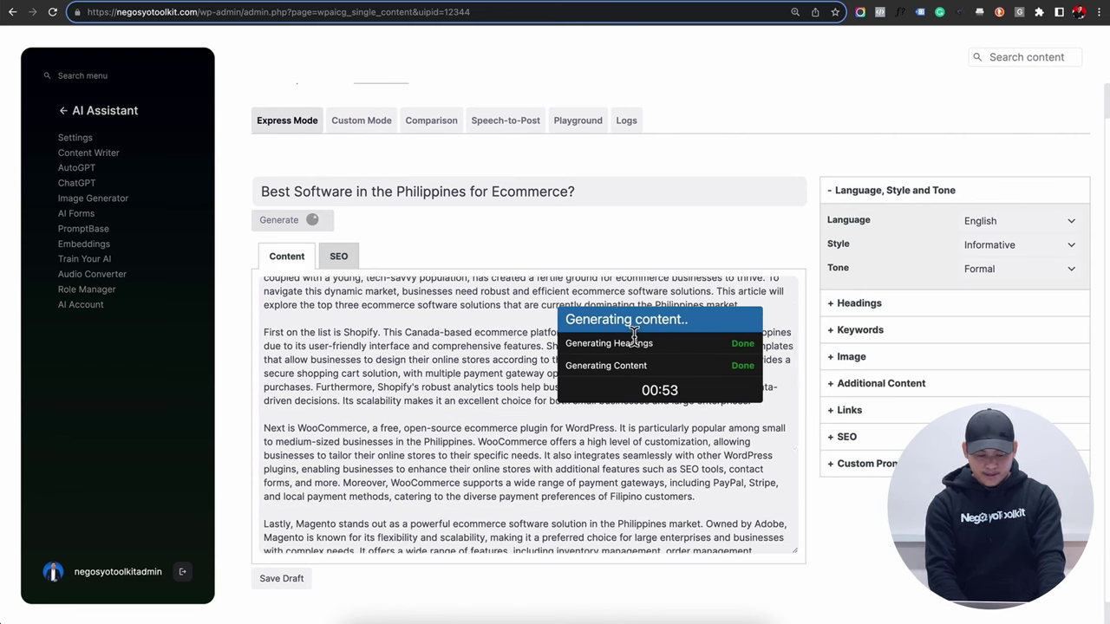
double_click(415, 333)
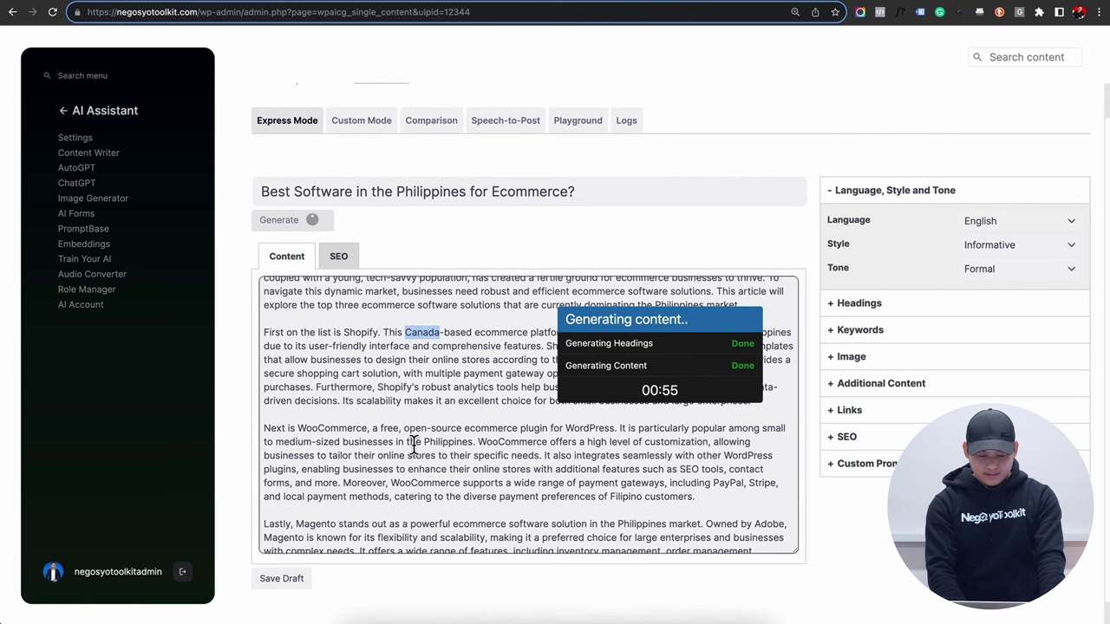
scroll(414, 445, down, 1)
scroll(367, 420, down, 2)
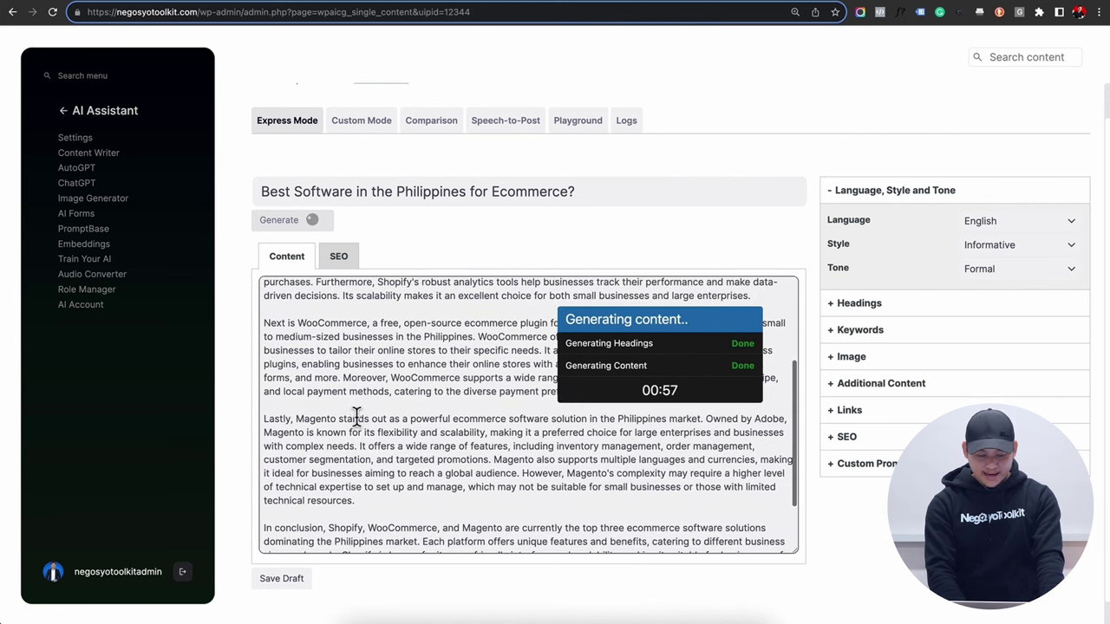
scroll(307, 418, down, 2)
scroll(322, 486, down, 1)
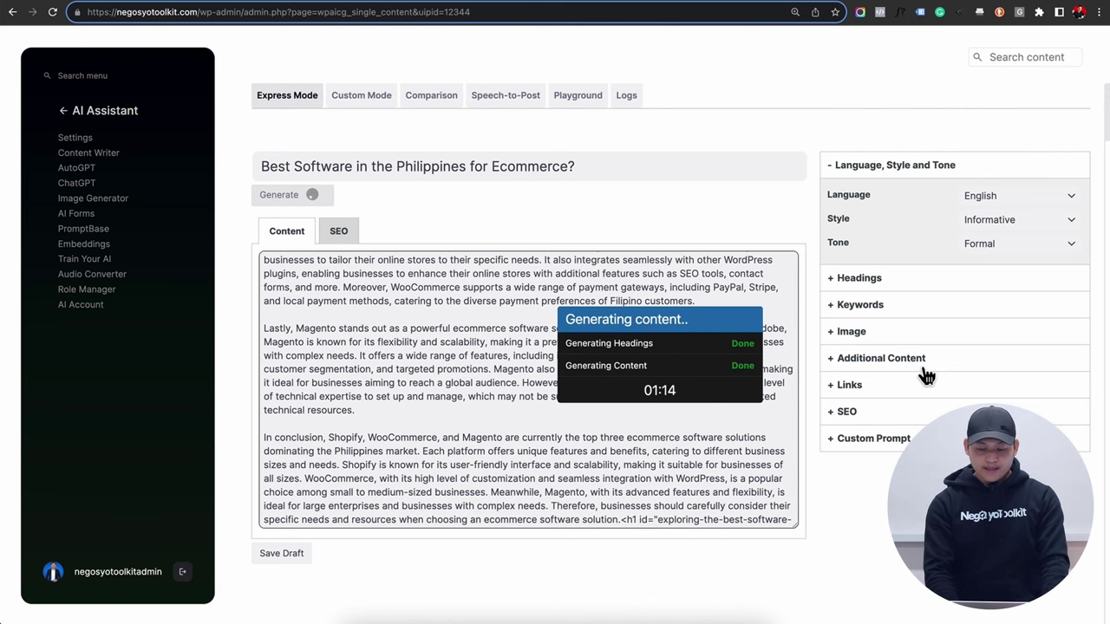
scroll(565, 461, down, 10)
scroll(566, 461, down, 10)
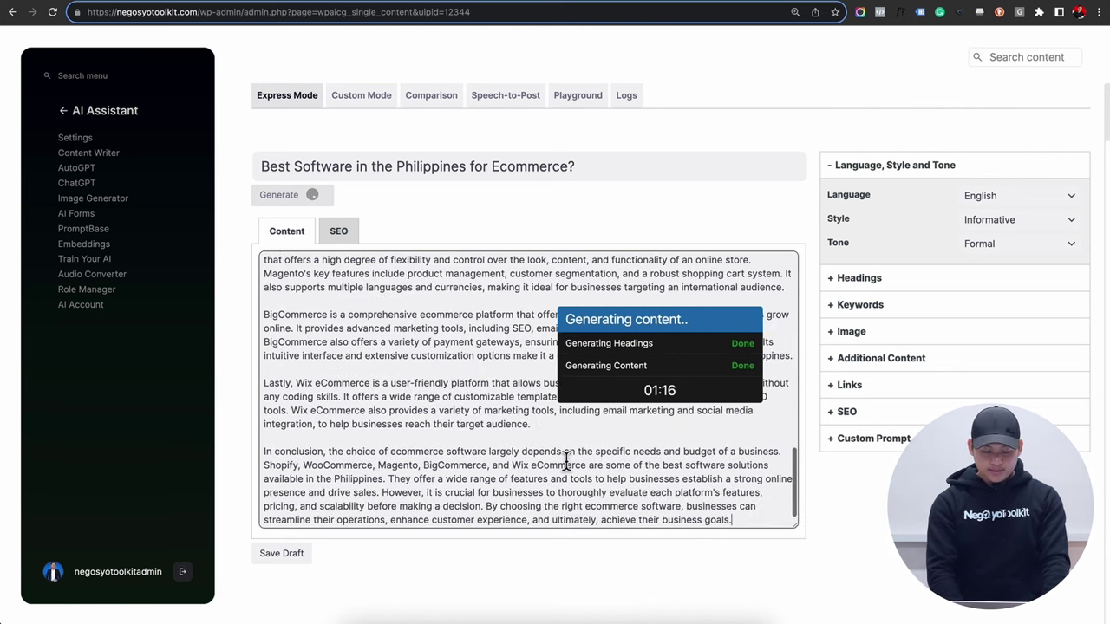
scroll(431, 456, down, 10)
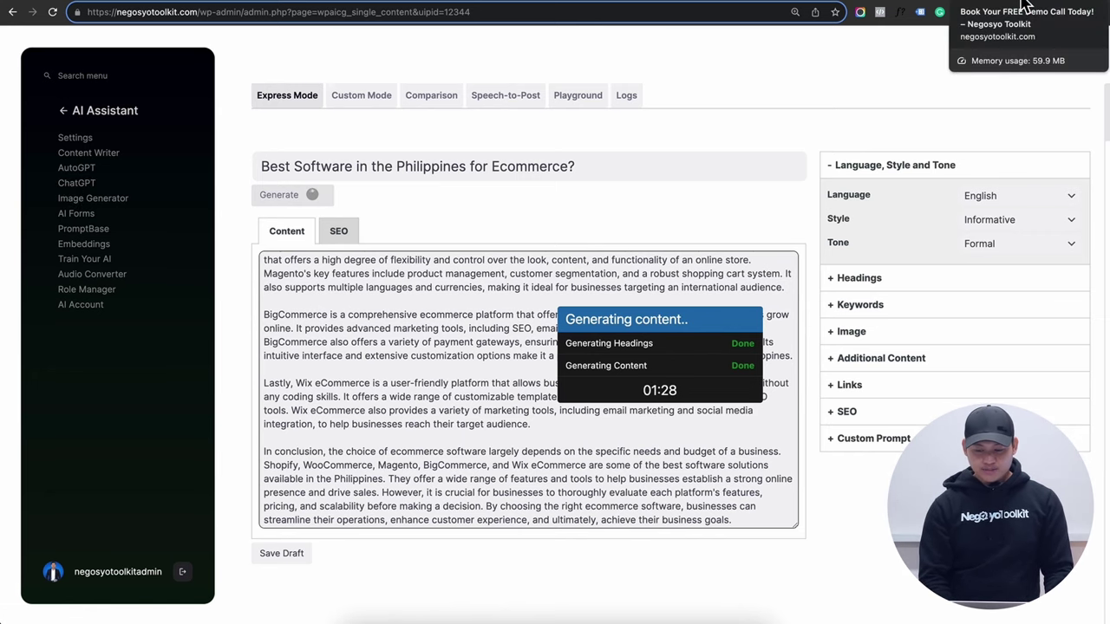
Step: Switch to the call booking page's browser tab, load the negosyotoolkit.com homepage and reduce the page zoom to look it over
click(1026, 7)
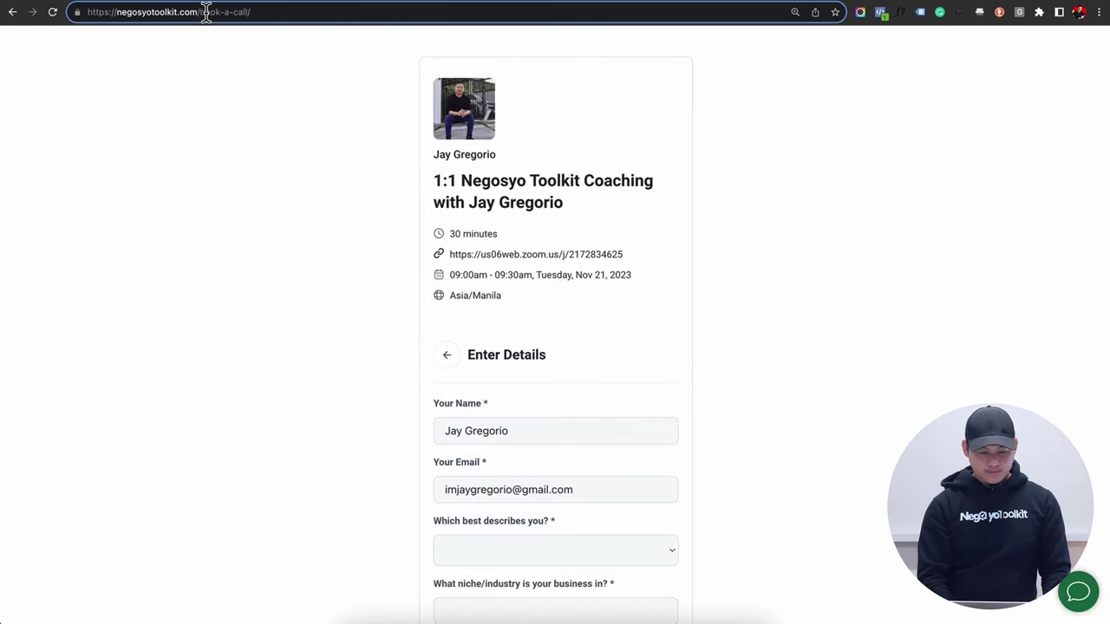
drag(204, 12, 543, 10)
key(BackSpace)
key(BackSpace)
key(Return)
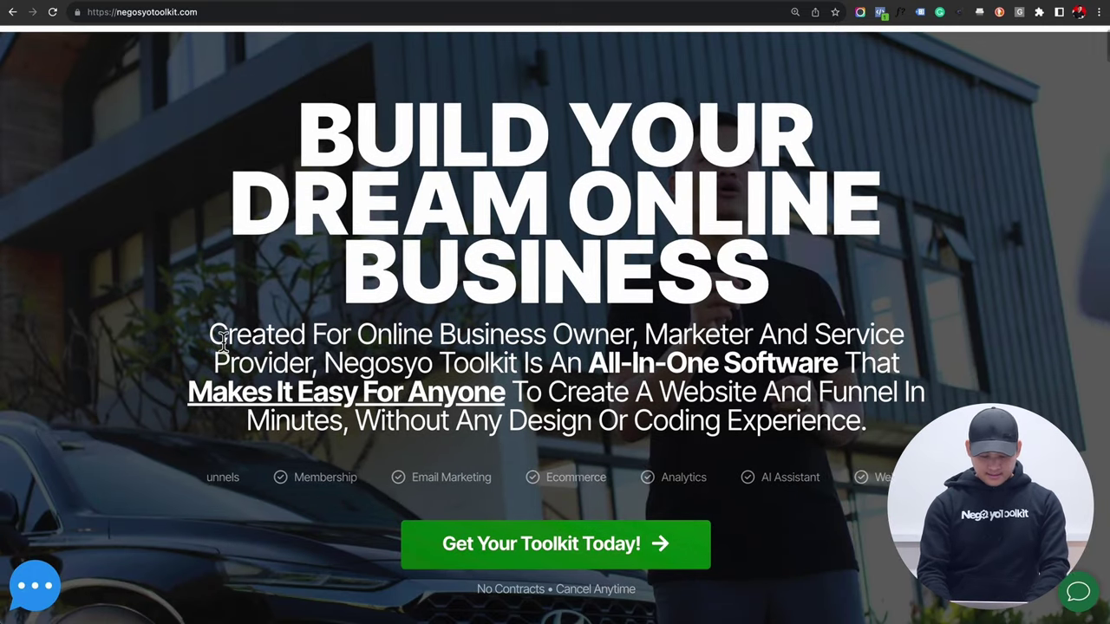
key(ctrl+minus)
scroll(269, 279, up, 1)
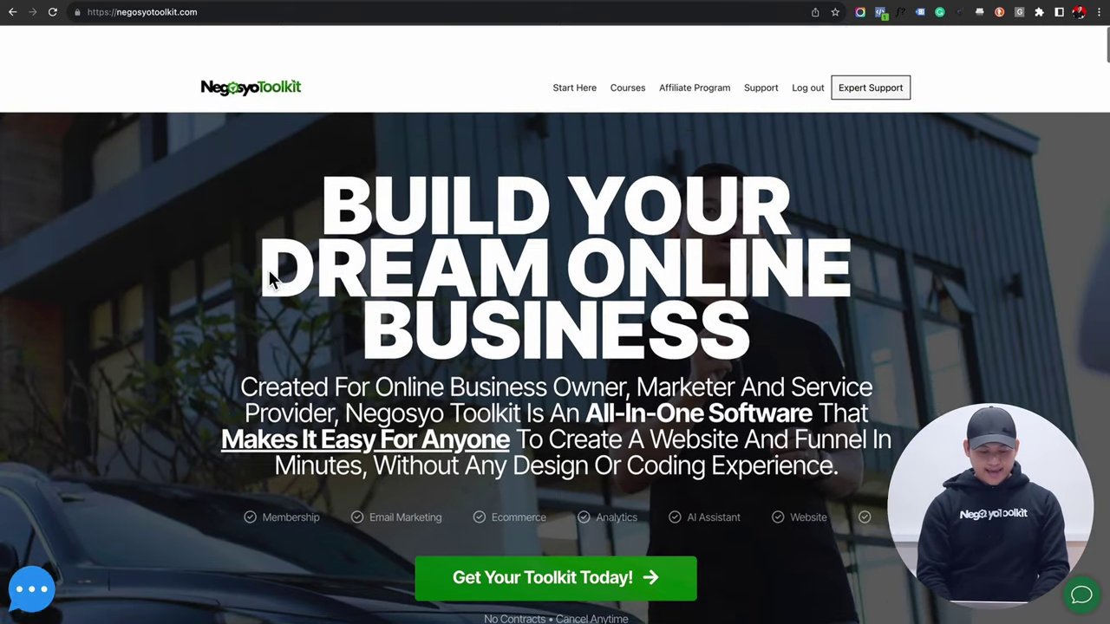
scroll(269, 279, down, 3)
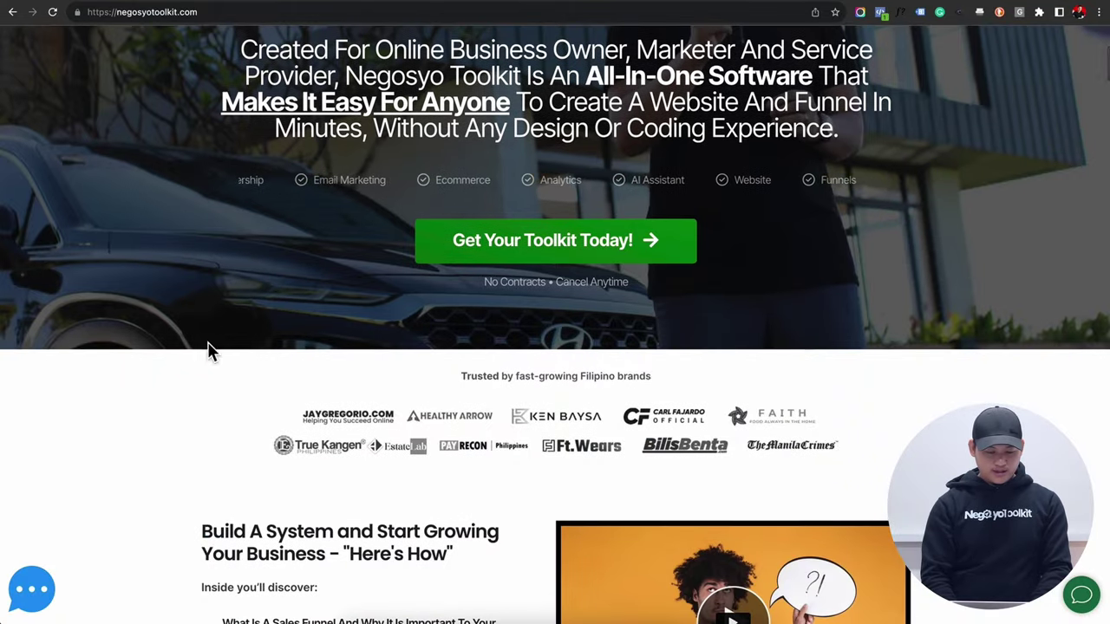
scroll(210, 349, up, 3)
Step: Open the homepage's AI chat bot, send the message "Hey" and highlight the online business part of its reply
click(39, 593)
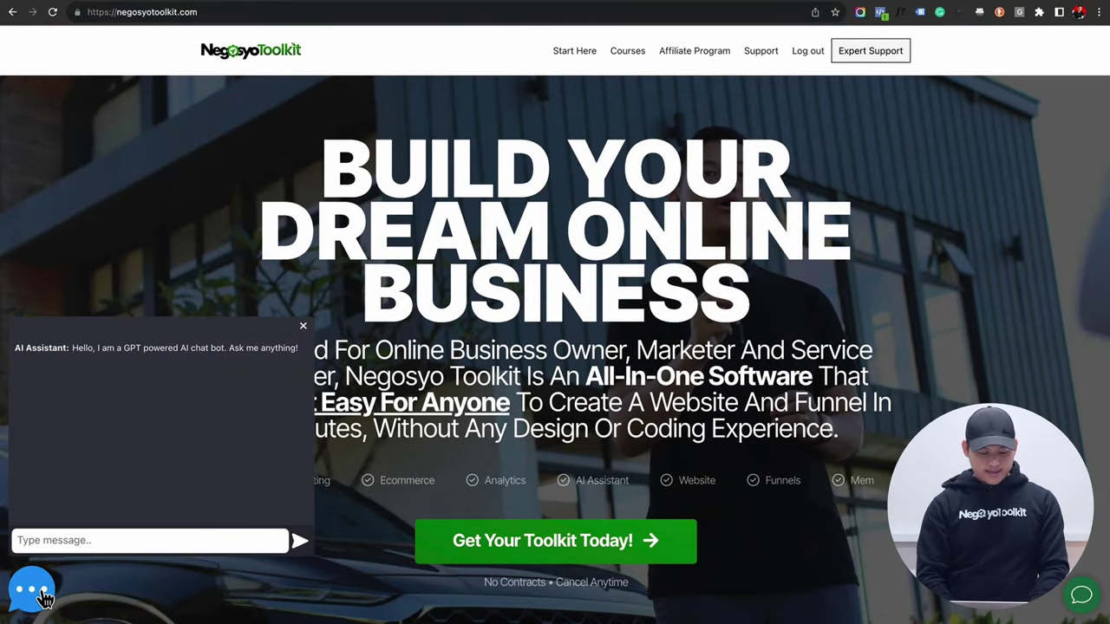
text(Hey)
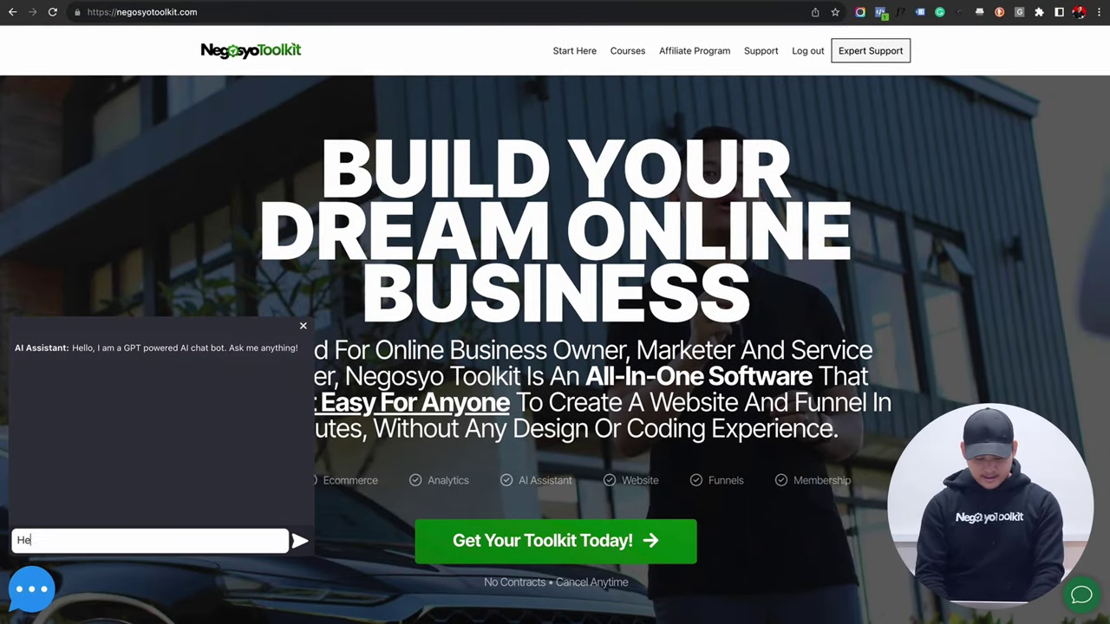
key(Return)
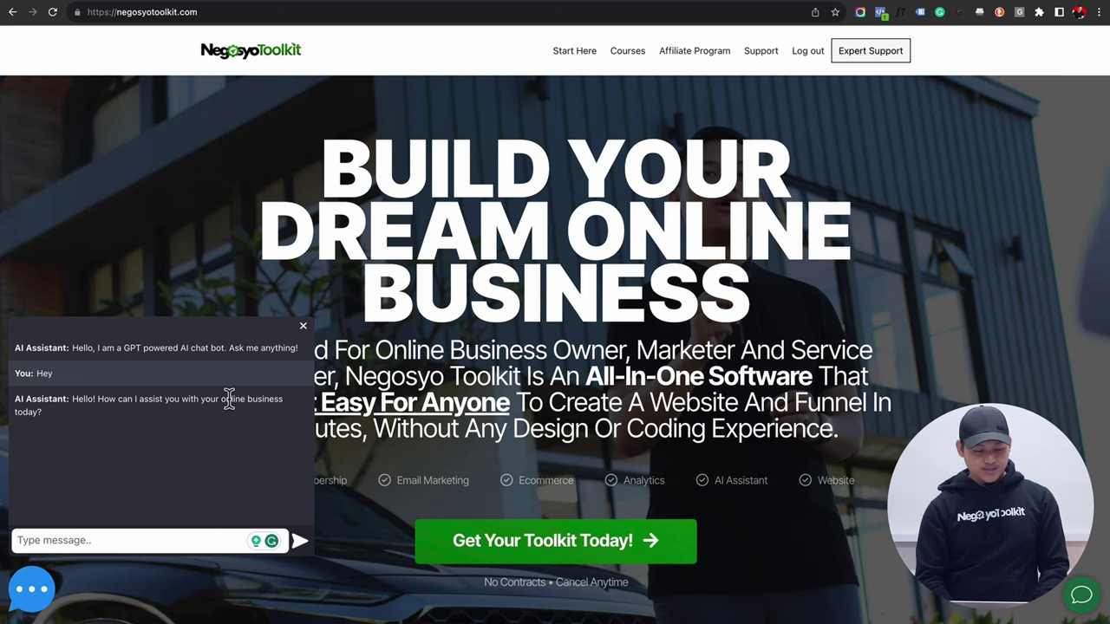
drag(220, 399, 219, 414)
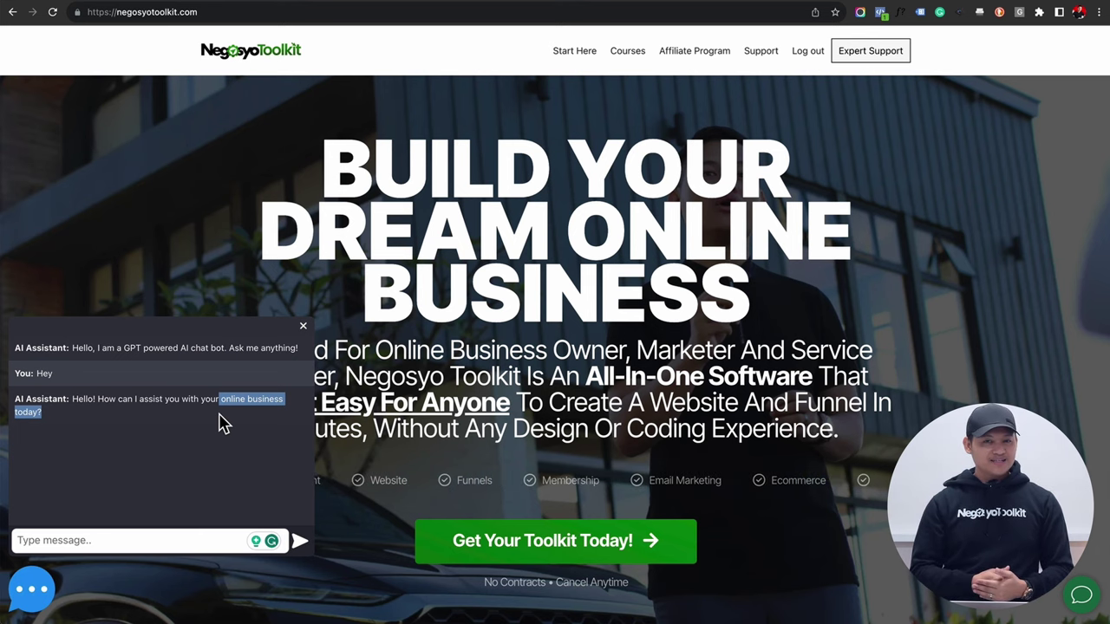
Step: Ask the chat bot "how to start growing my business using negosyo toolkit", correcting the misspelled "growwing" before sending
click(106, 540)
text(how to start growwing)
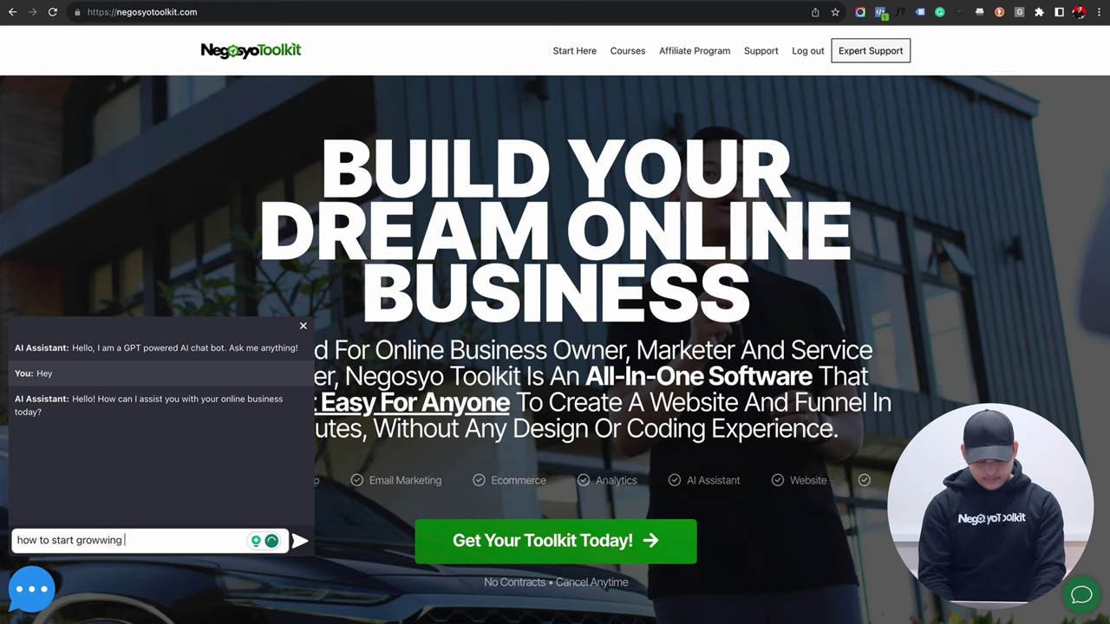
text(my business using negosy)
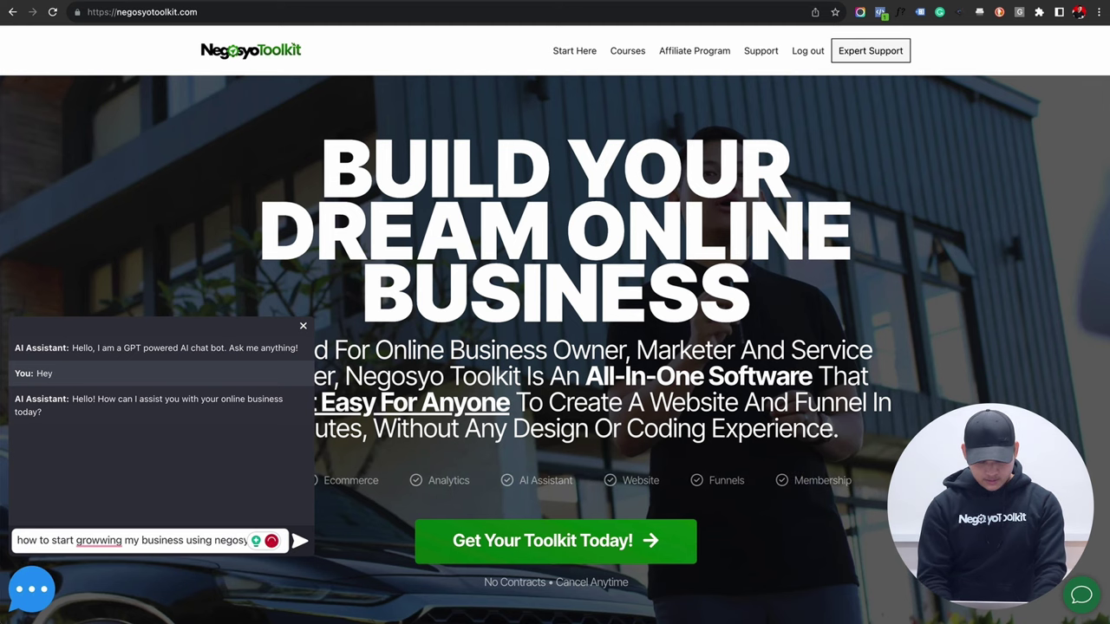
text(kit)
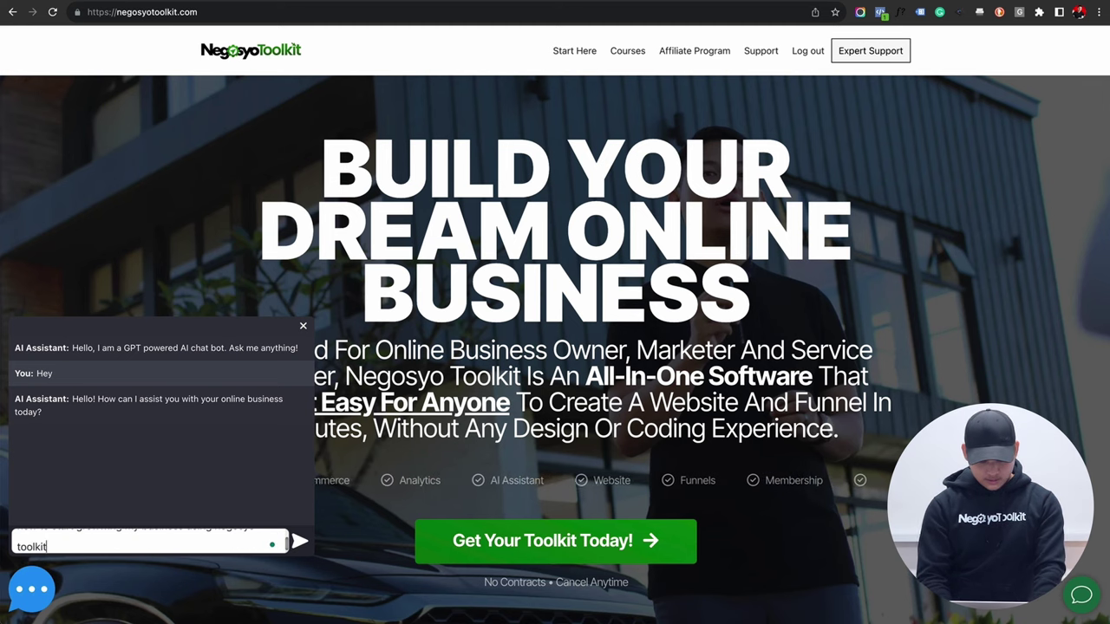
click(97, 540)
click(106, 458)
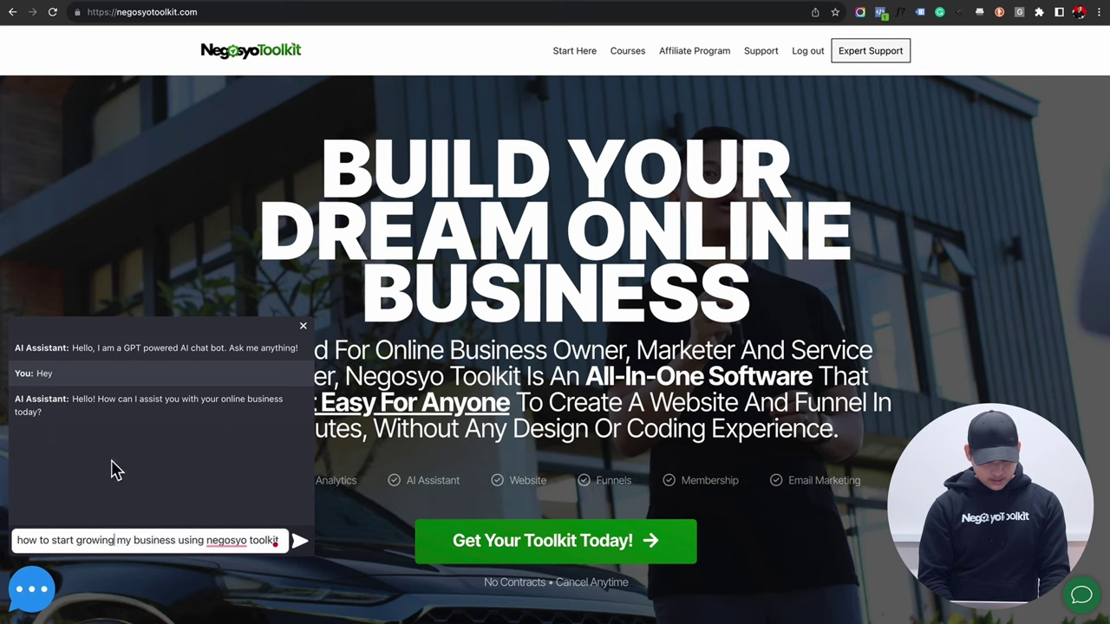
click(222, 539)
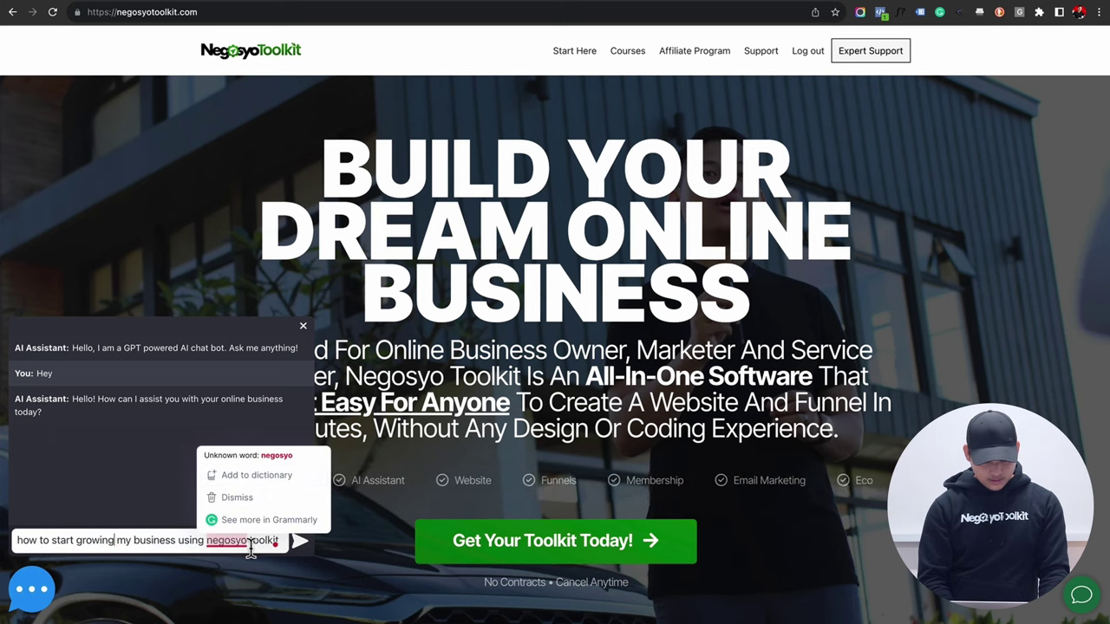
scroll(130, 538, down, 1)
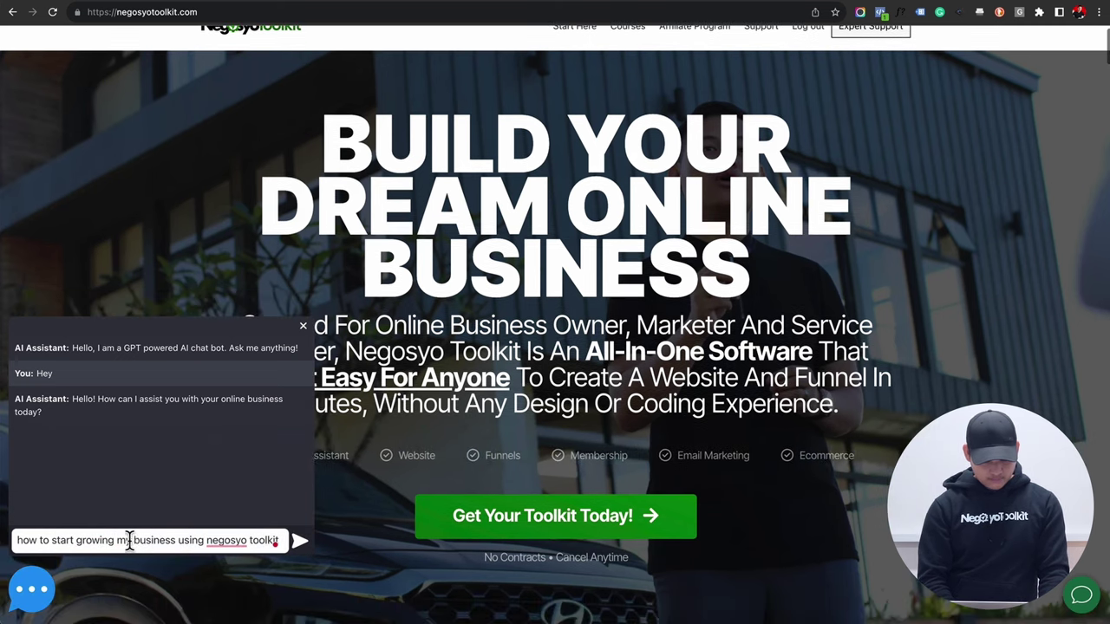
scroll(118, 539, down, 1)
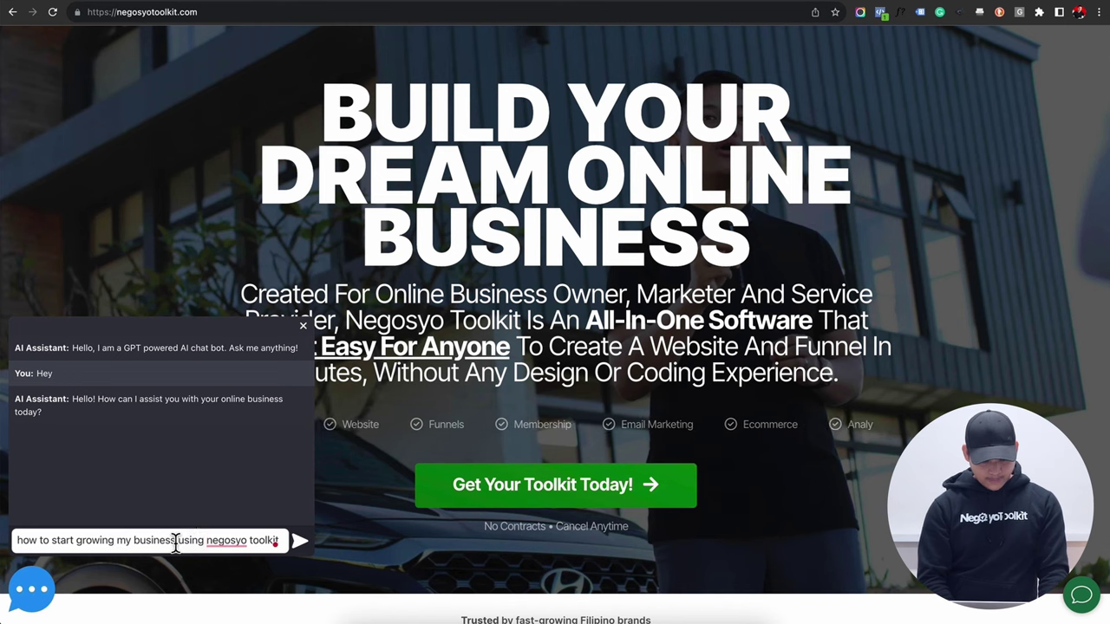
click(299, 543)
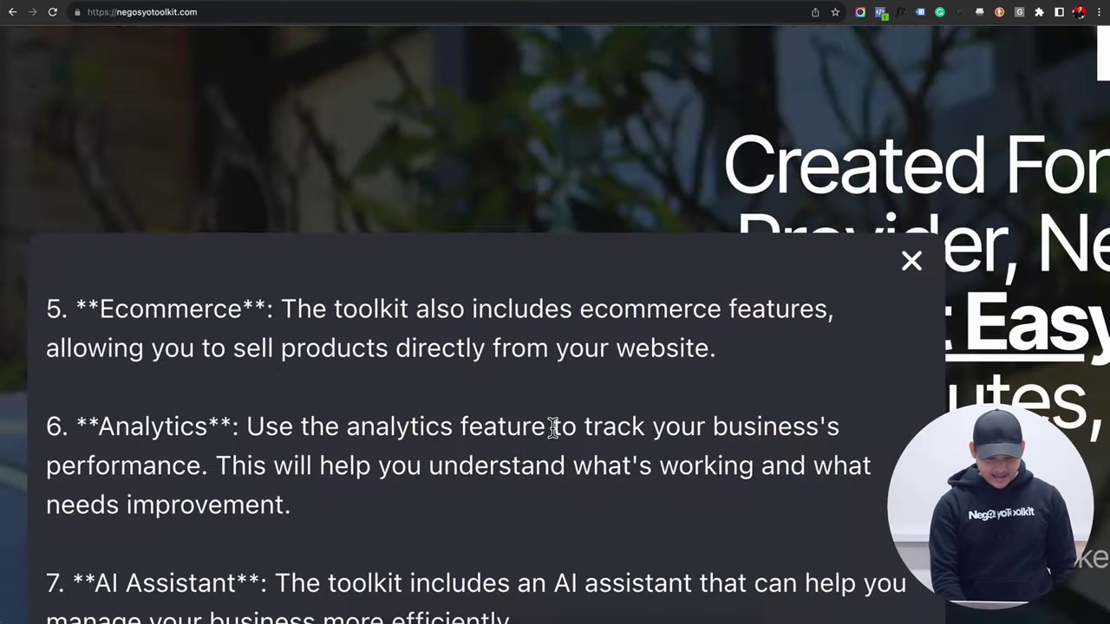
Step: Read through the chat bot's step-by-step guide on growing a business, highlighting the Negosyo Toolkit name in its introduction
scroll(260, 581, down, 4)
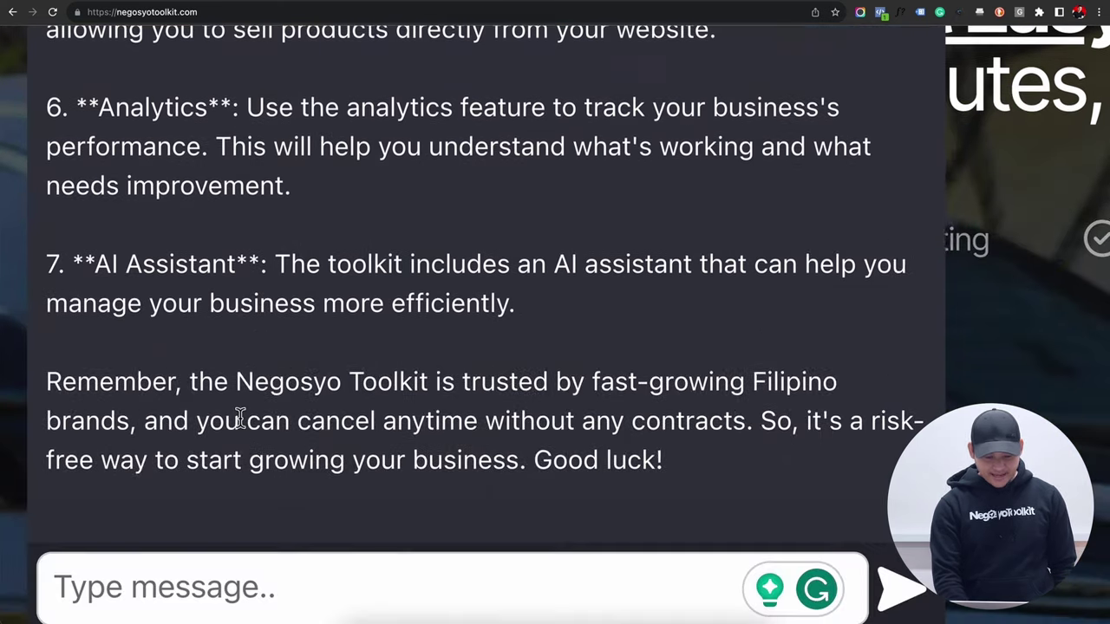
scroll(216, 310, up, 5)
scroll(216, 316, up, 6)
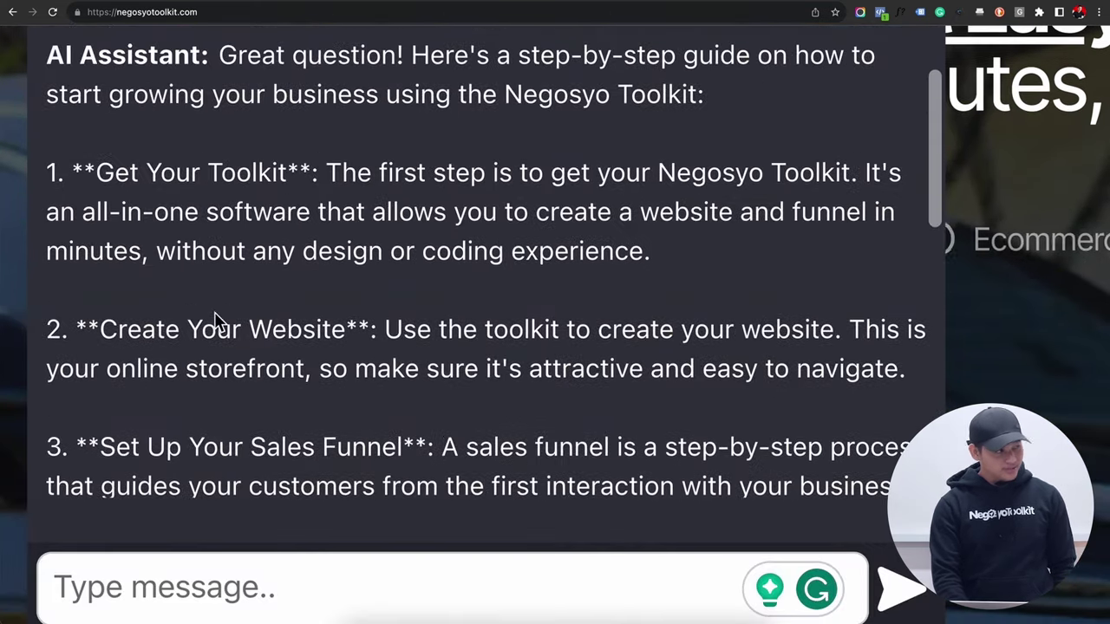
scroll(215, 310, up, 1)
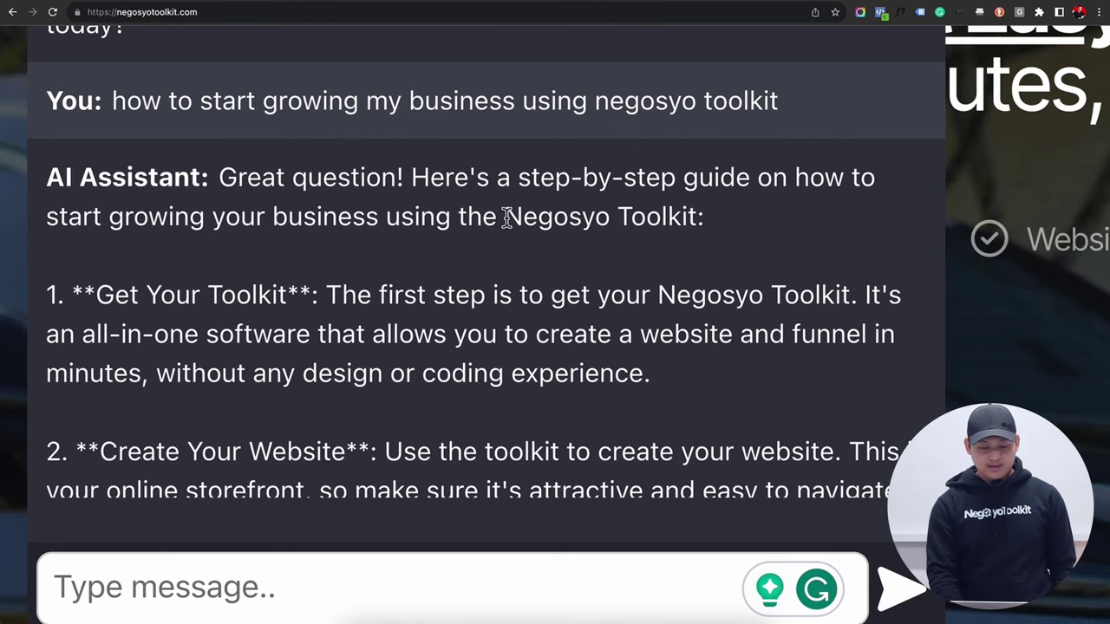
drag(514, 217, 699, 220)
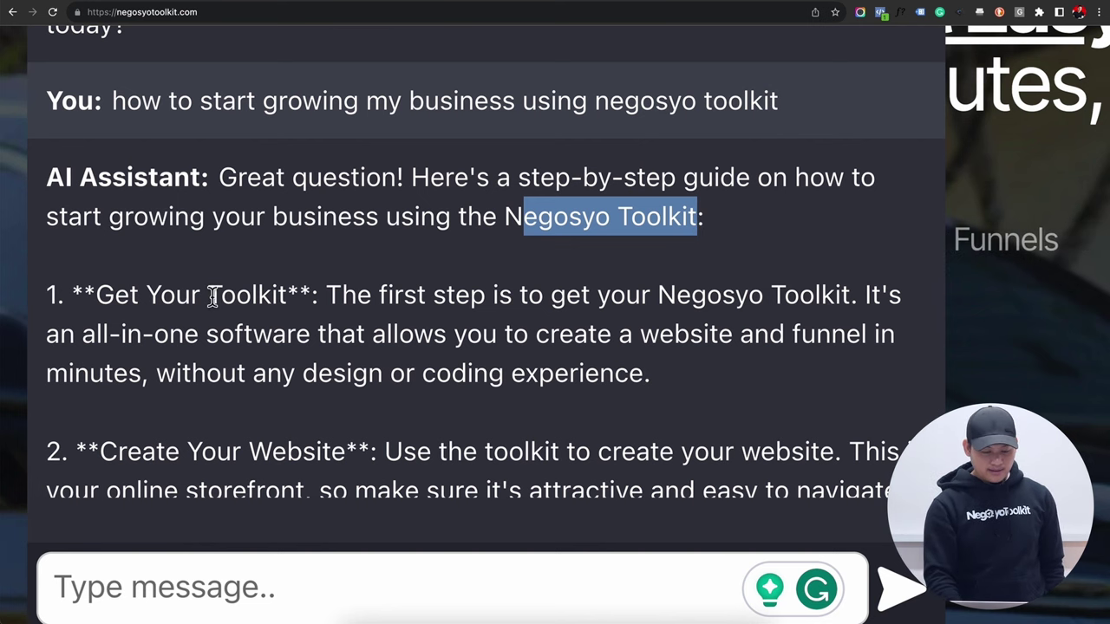
scroll(221, 304, down, 4)
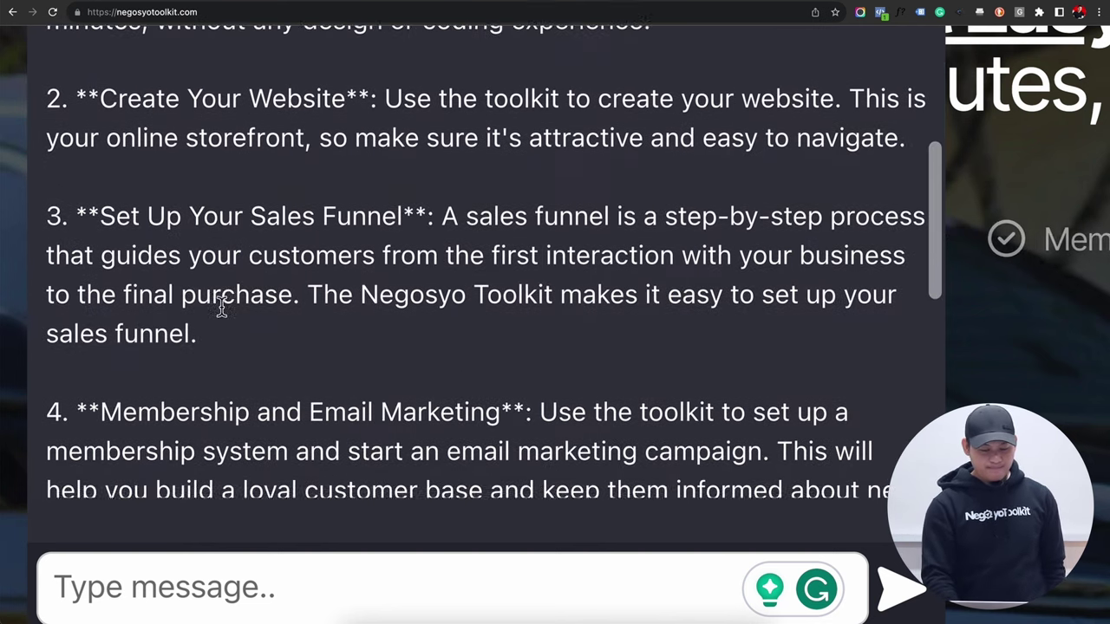
scroll(186, 260, down, 4)
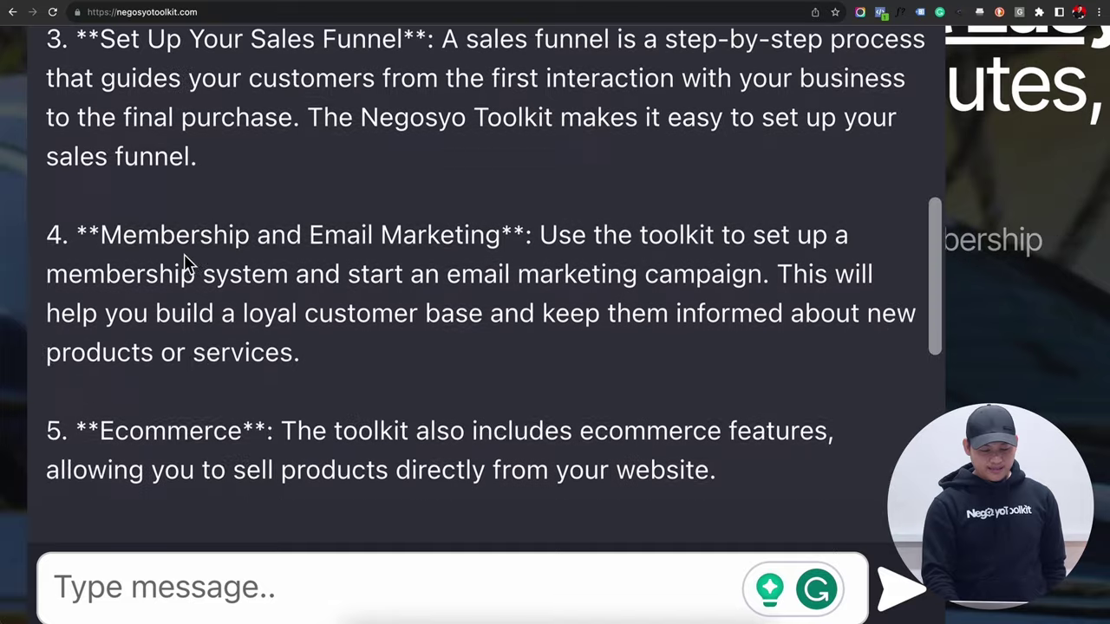
scroll(182, 253, down, 2)
scroll(153, 310, down, 1)
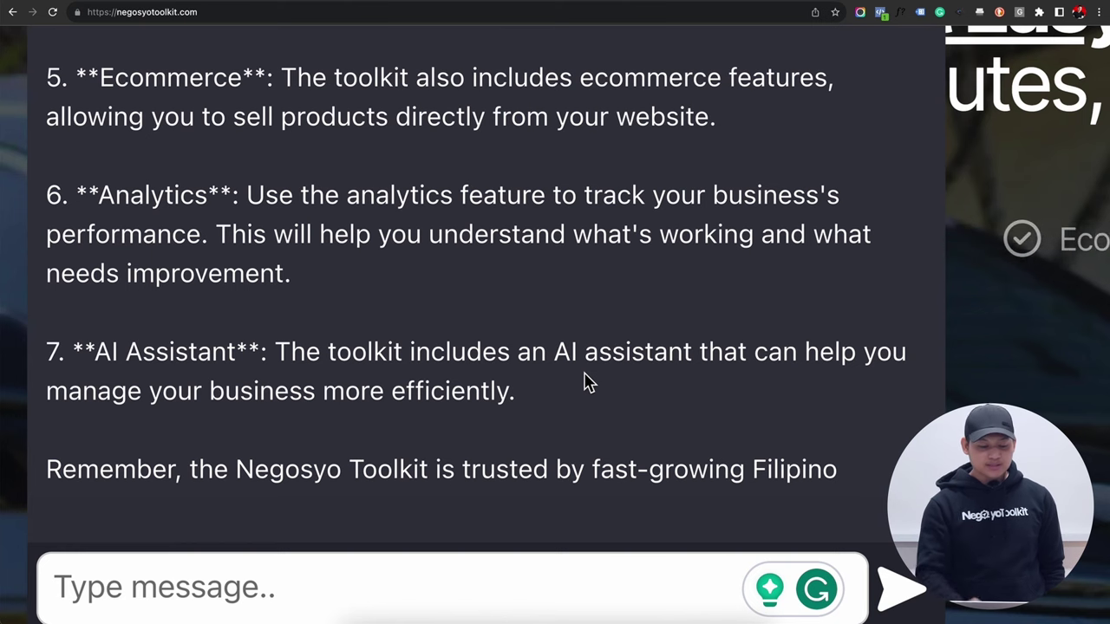
scroll(585, 382, down, 1)
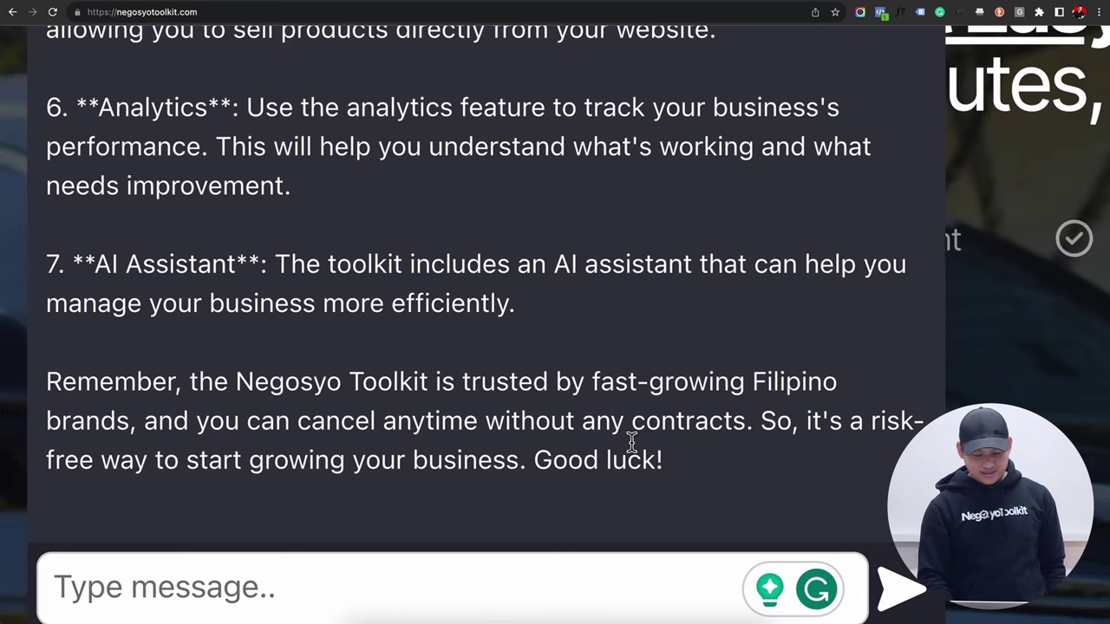
scroll(657, 442, down, 1)
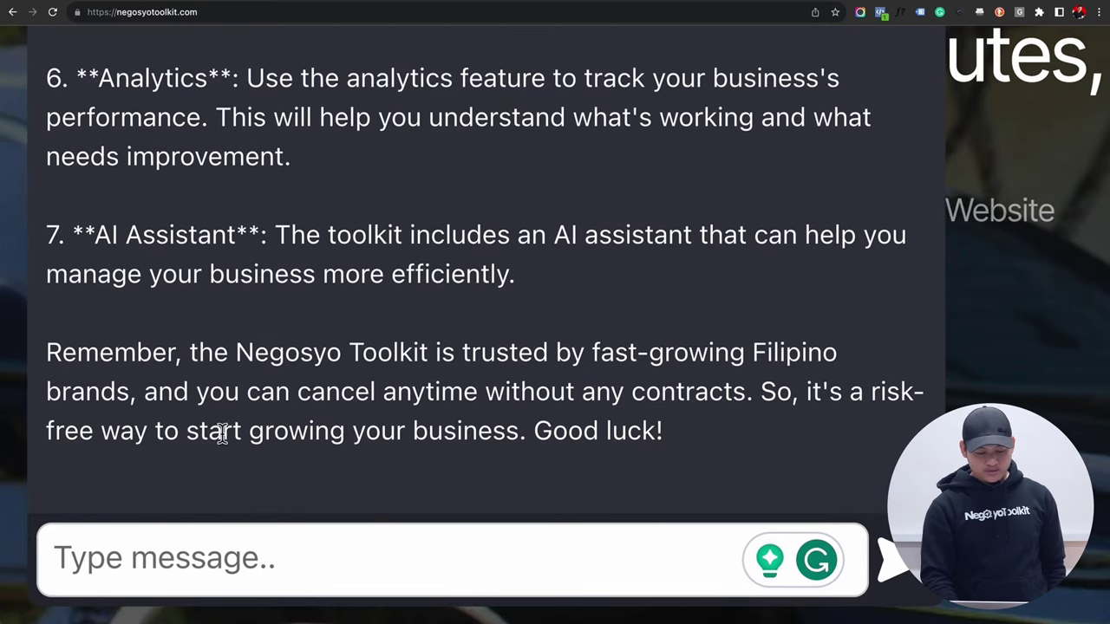
scroll(332, 438, down, 1)
Step: Reply to the chat bot with the message "oh thanks"
click(281, 547)
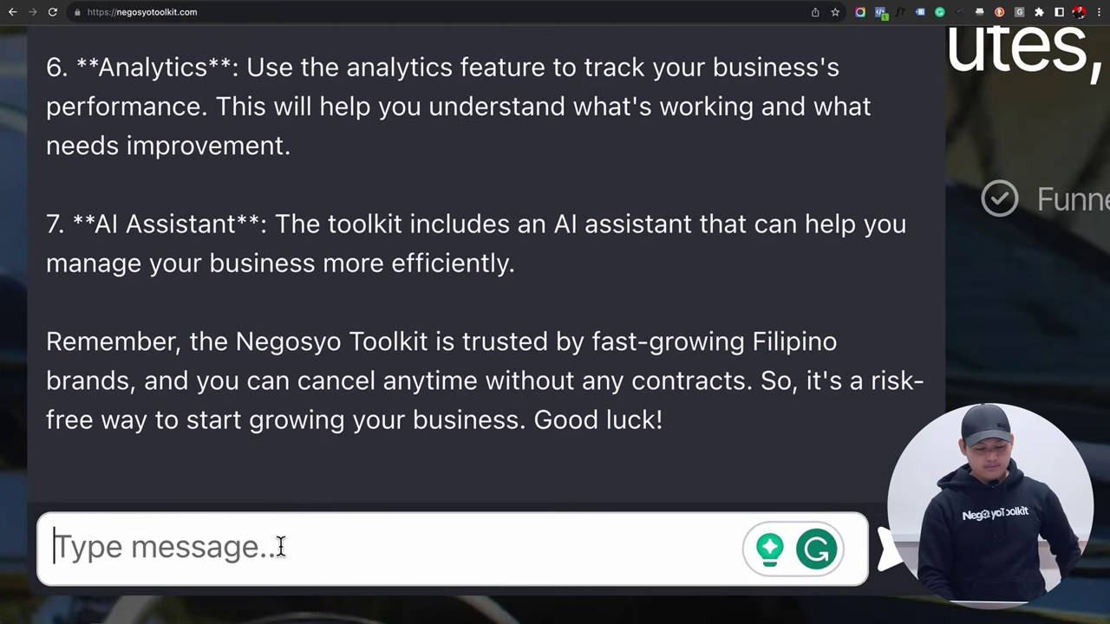
text(oh thanks)
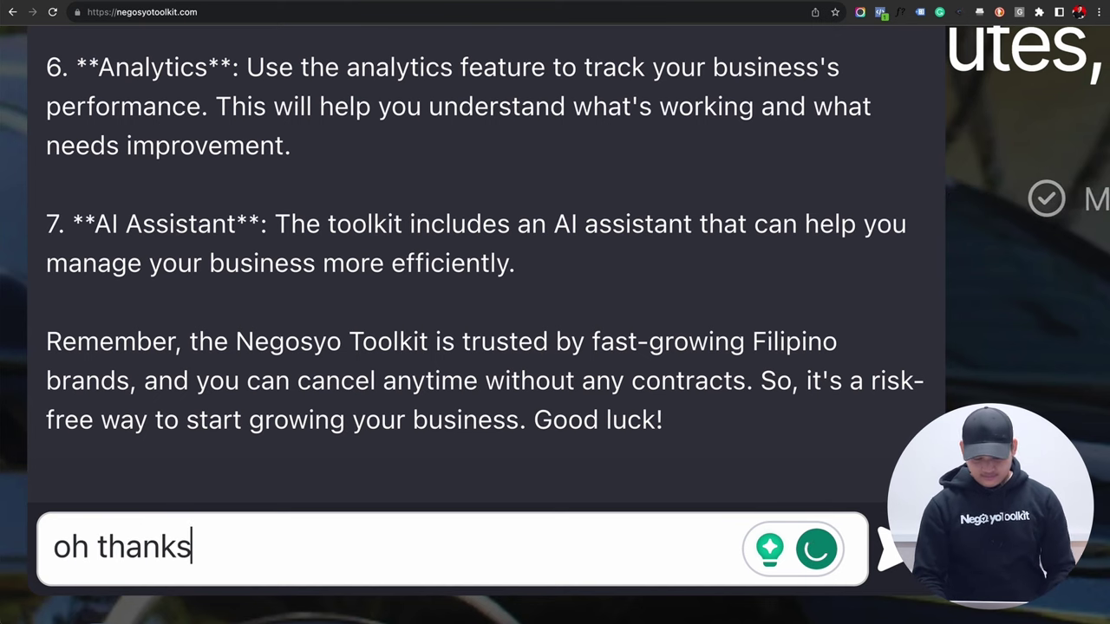
key(Return)
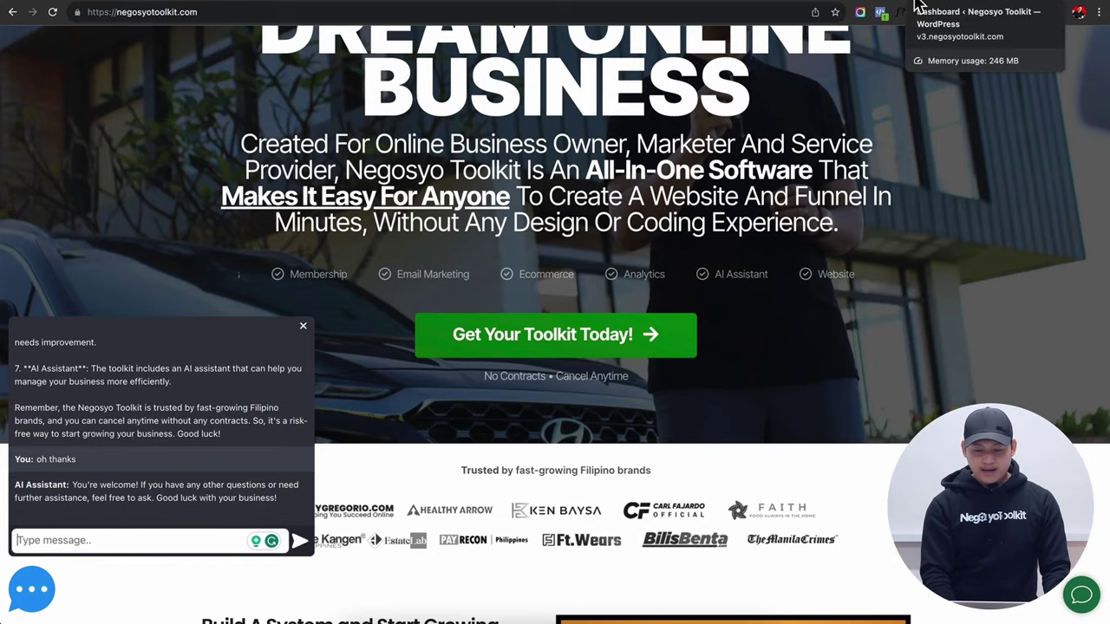
Step: Switch to the AI Assistant settings' browser tab, view the available AI models without changing the selection and return to the main admin menu
click(916, 7)
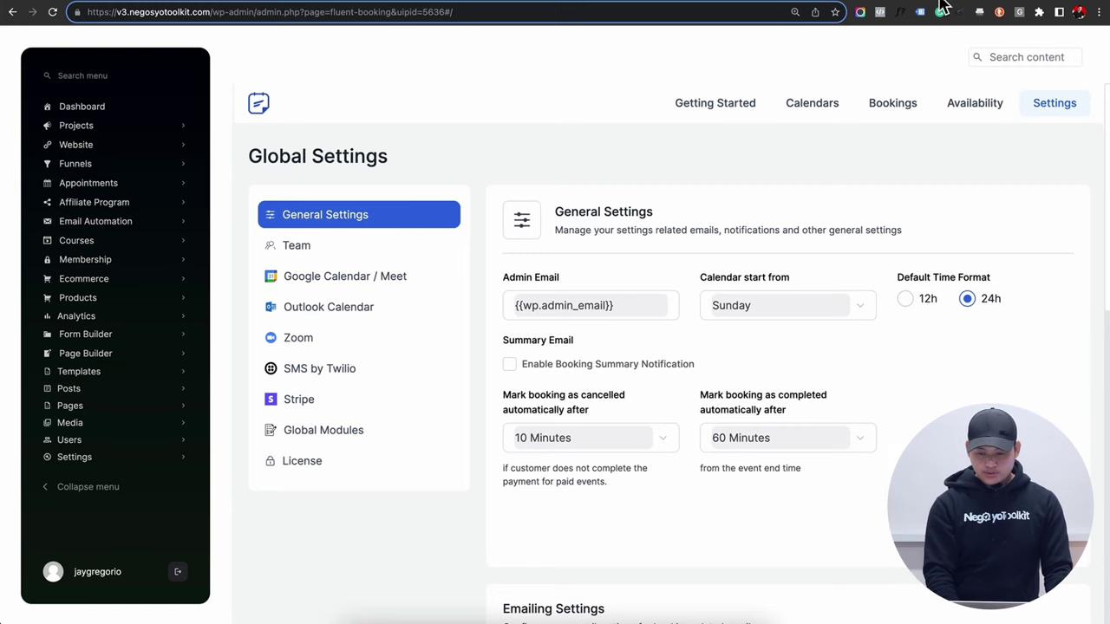
click(946, 5)
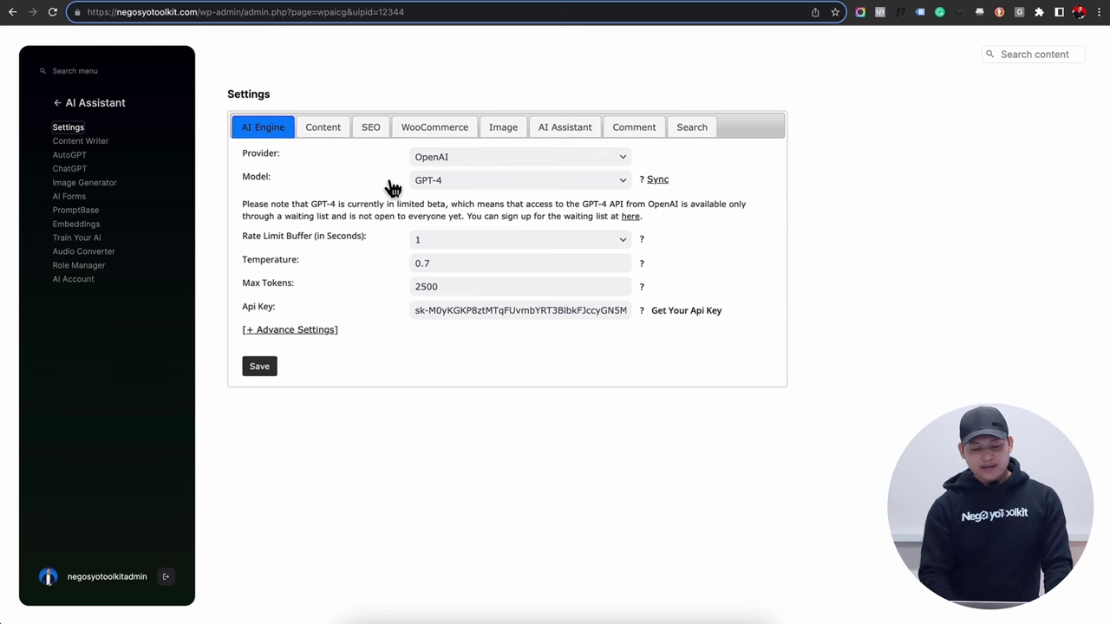
click(427, 184)
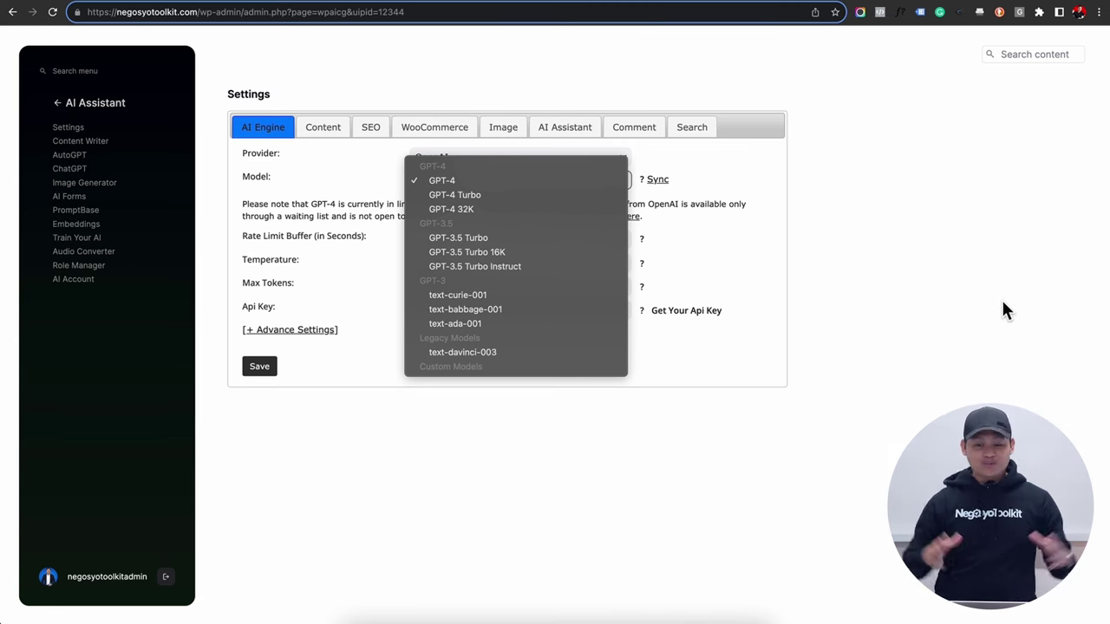
key(Escape)
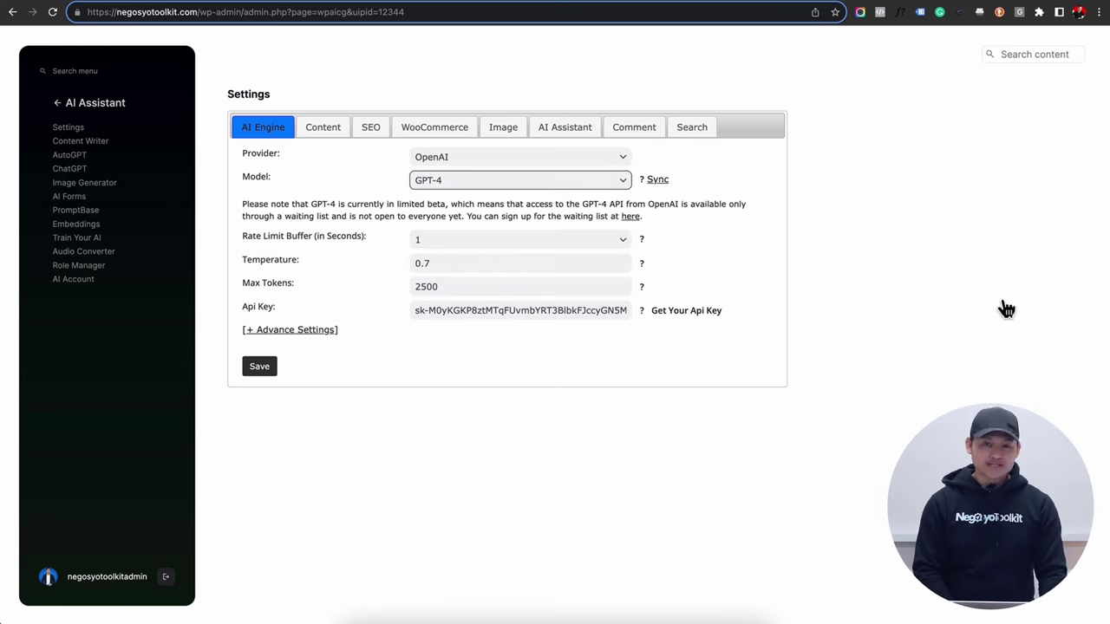
click(58, 106)
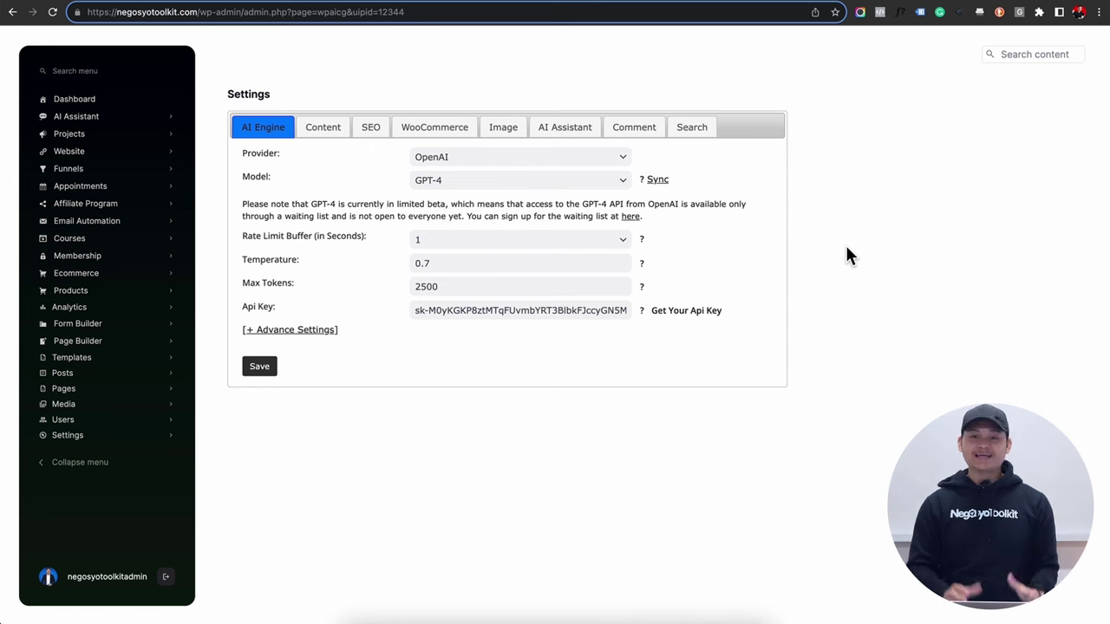
Step: Return to the negosyotoolkit.com homepage, close the AI chat bot and reduce the page zoom by two levels
click(1023, 5)
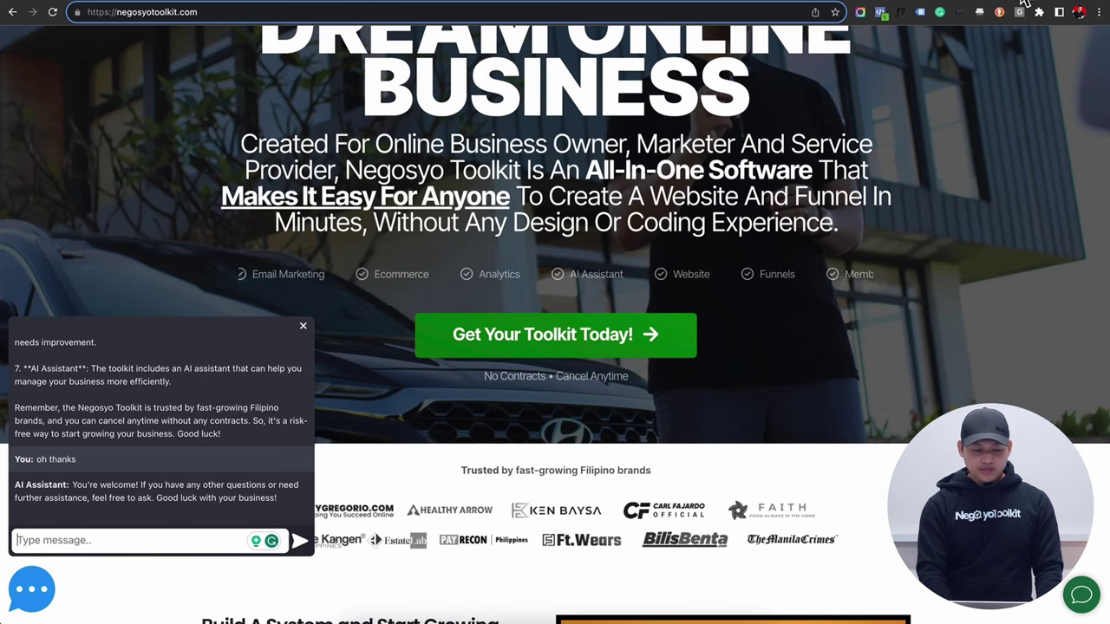
click(303, 329)
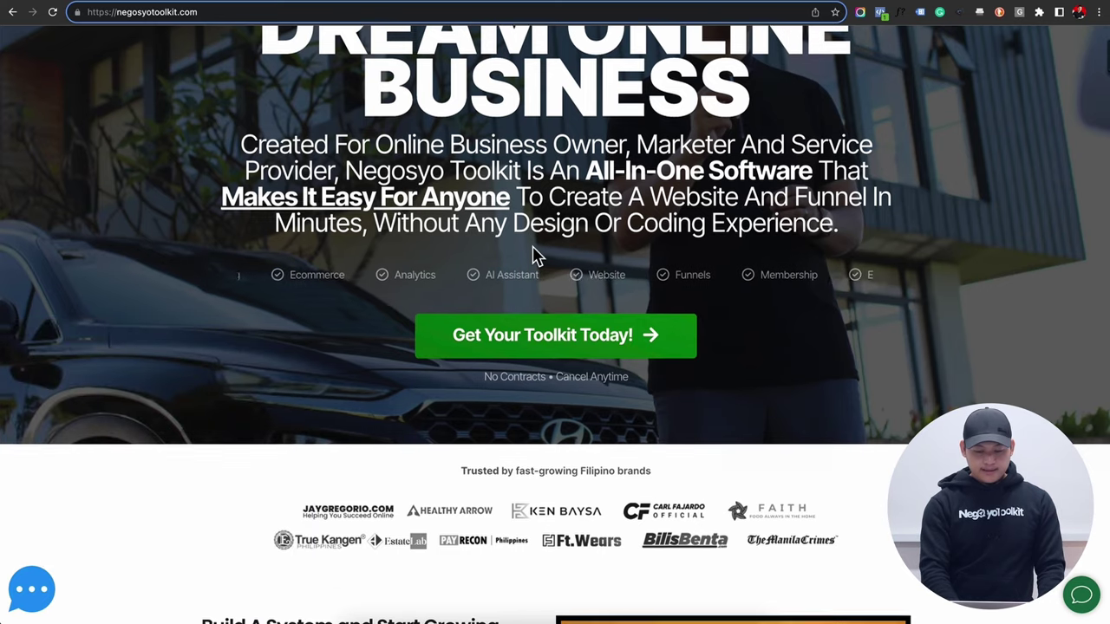
scroll(535, 256, up, 3)
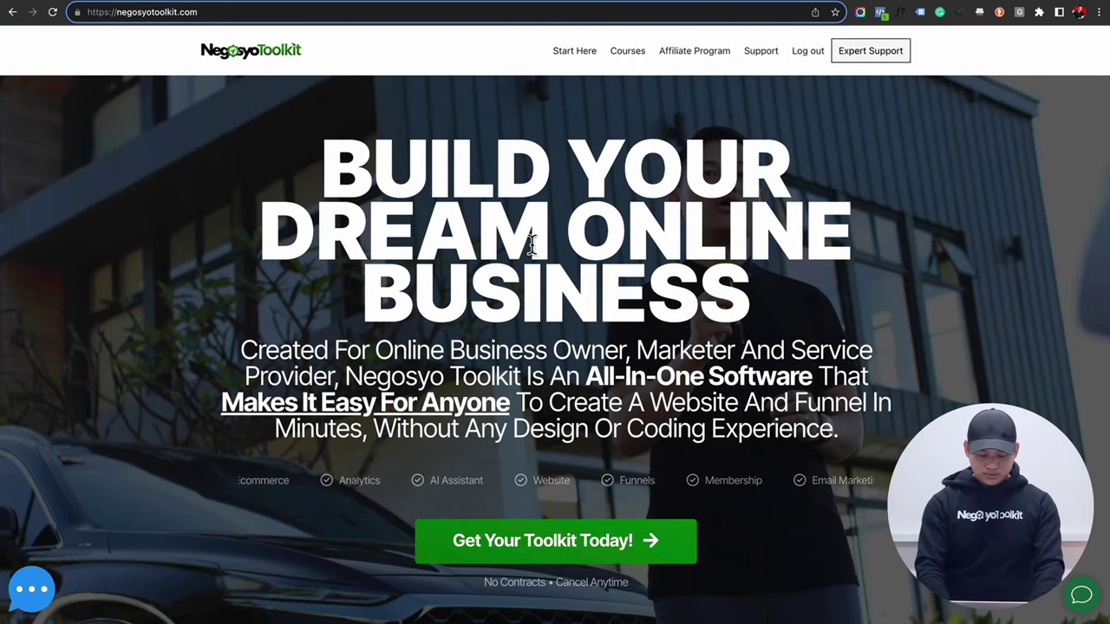
key(ctrl+minus)
key(ctrl+minus)
Step: Look through the homepage from the hero banner to the toolkit feature list and website-creation section, and reload the page
scroll(686, 376, down, 2)
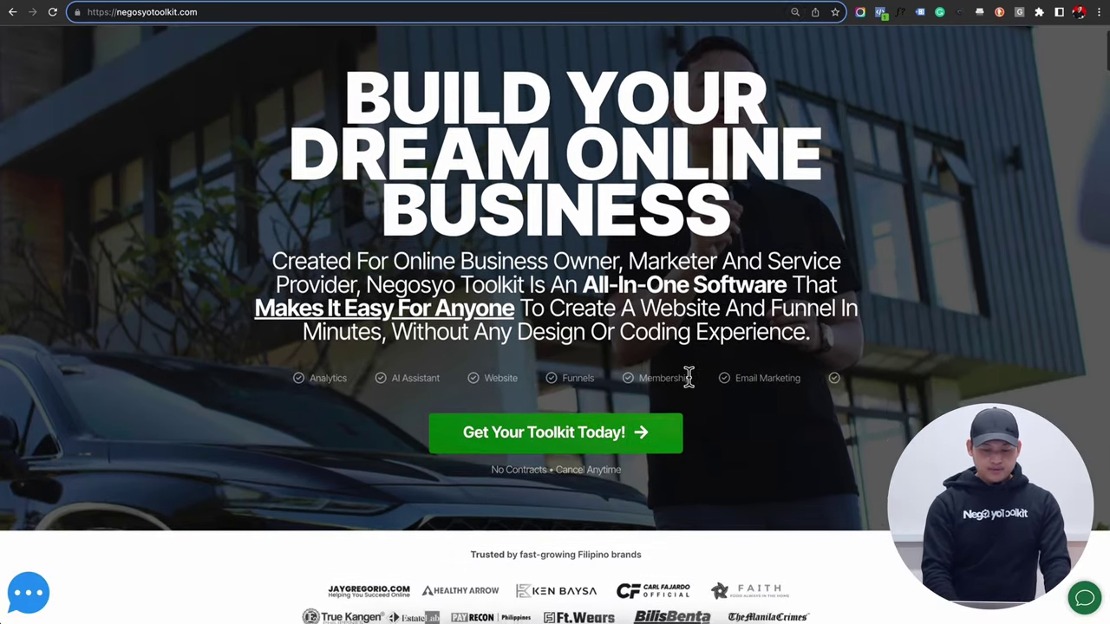
scroll(689, 375, up, 1)
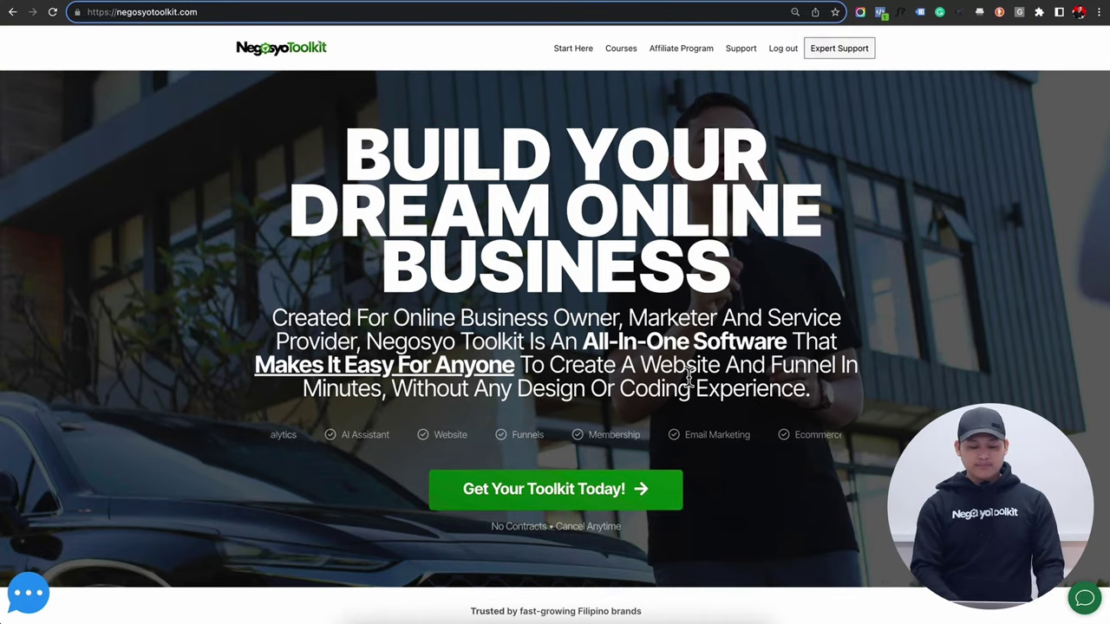
scroll(689, 376, down, 4)
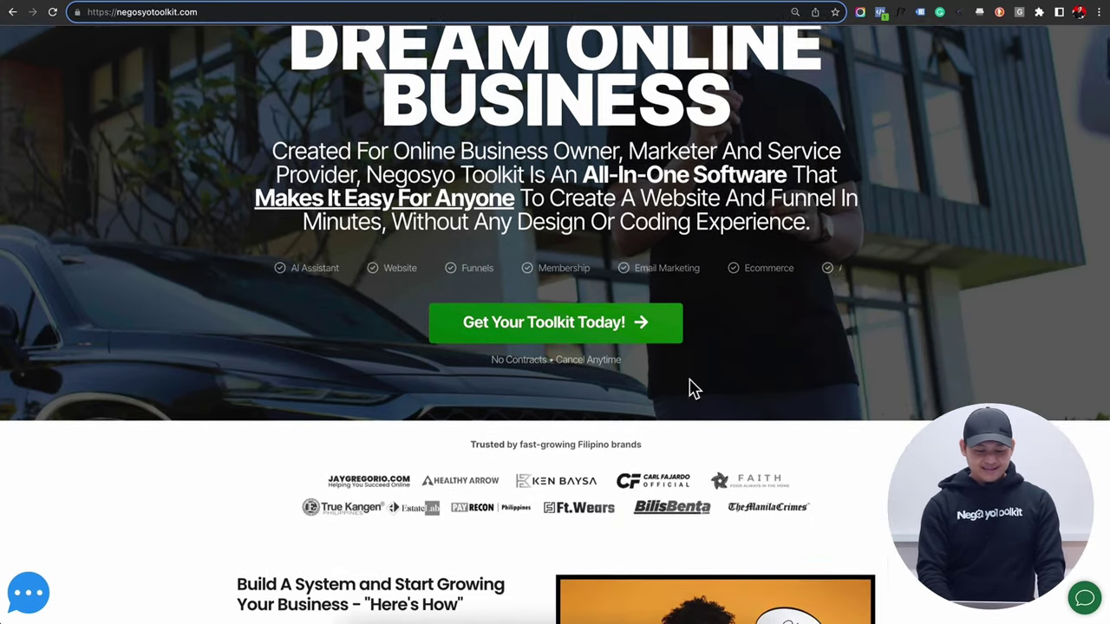
scroll(362, 455, down, 12)
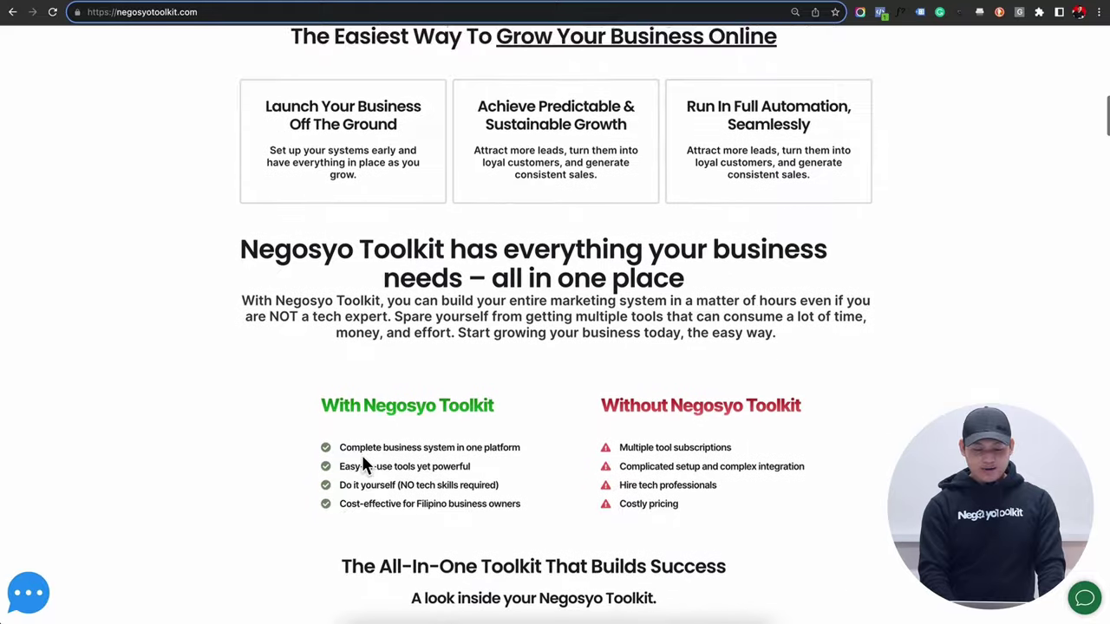
scroll(361, 454, down, 13)
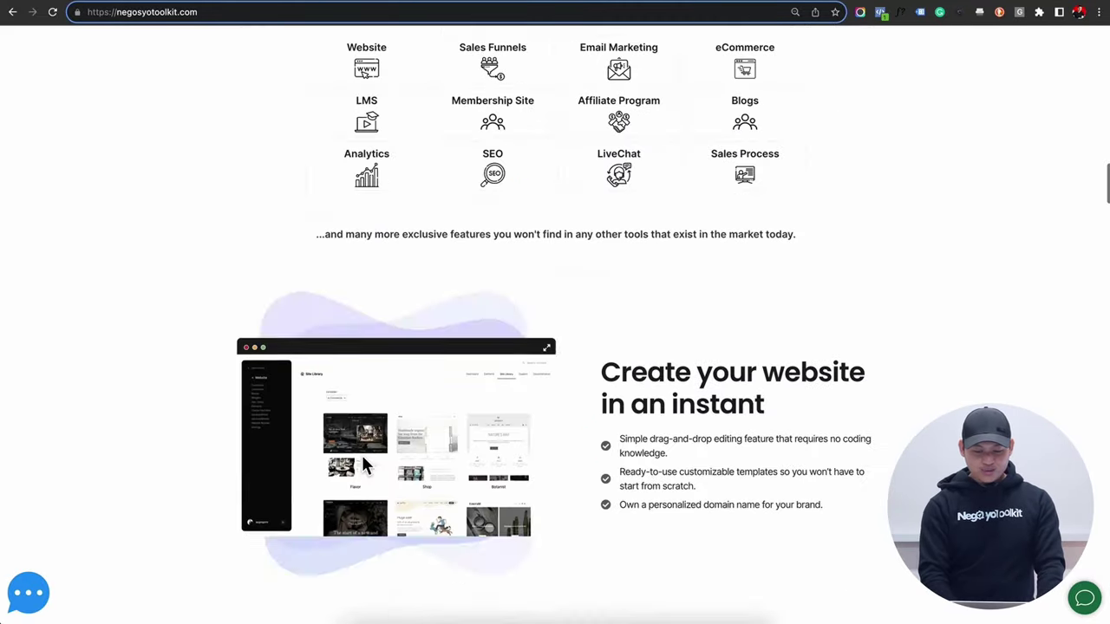
scroll(361, 455, up, 6)
key(super+r)
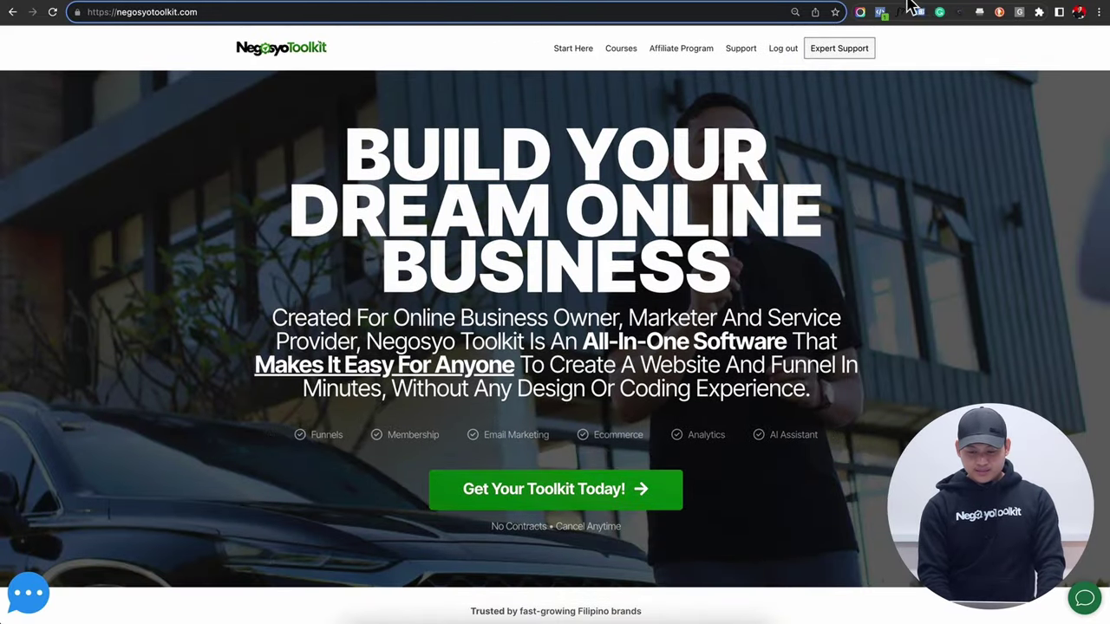
Step: Switch to the Elementor editor's browser tab and change the hero heading's title to "Build Your Dream Online Business!"
click(901, 4)
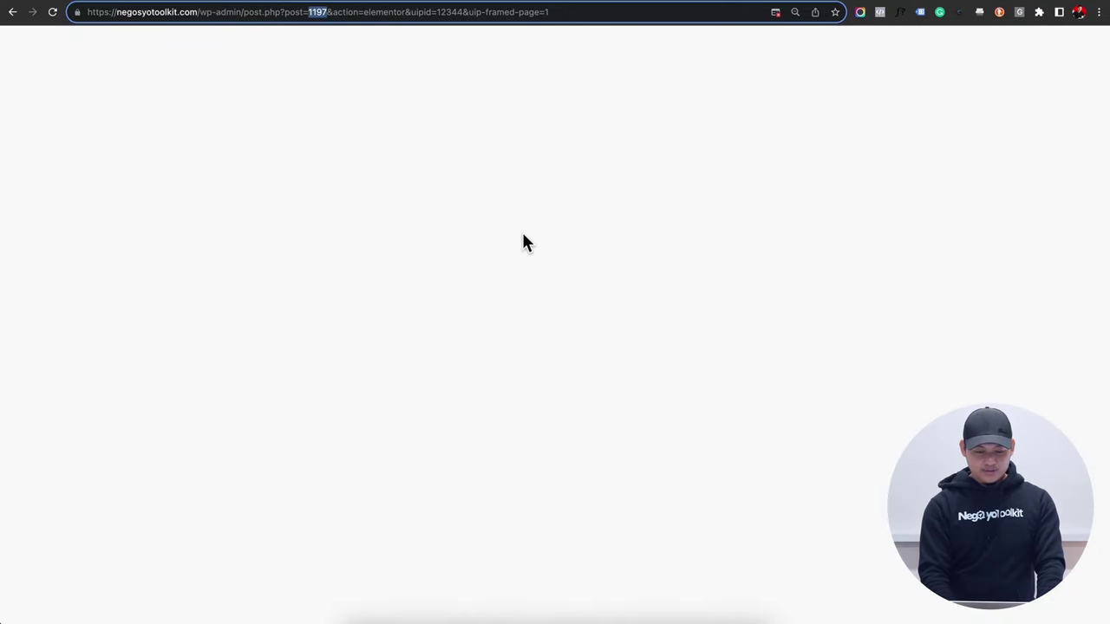
scroll(516, 425, down, 7)
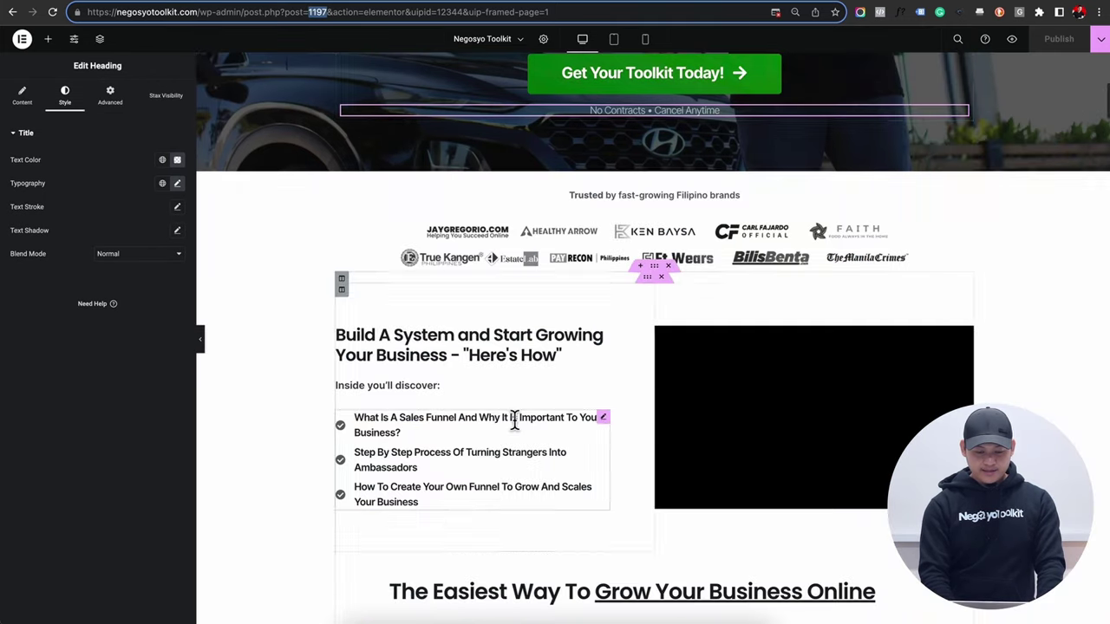
scroll(519, 408, up, 7)
click(375, 286)
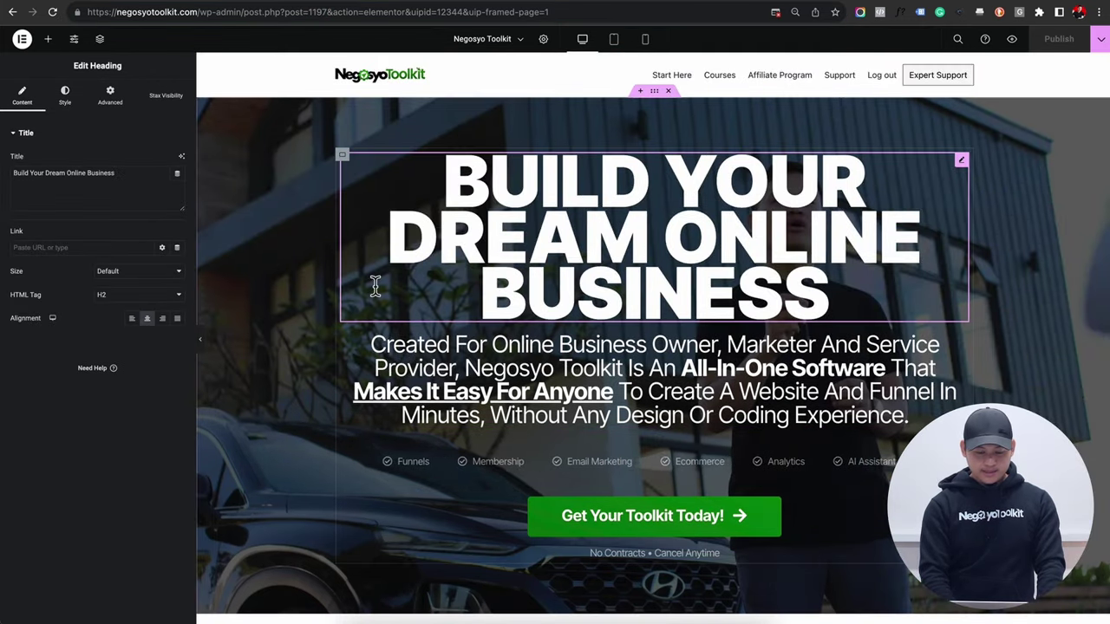
text(!)
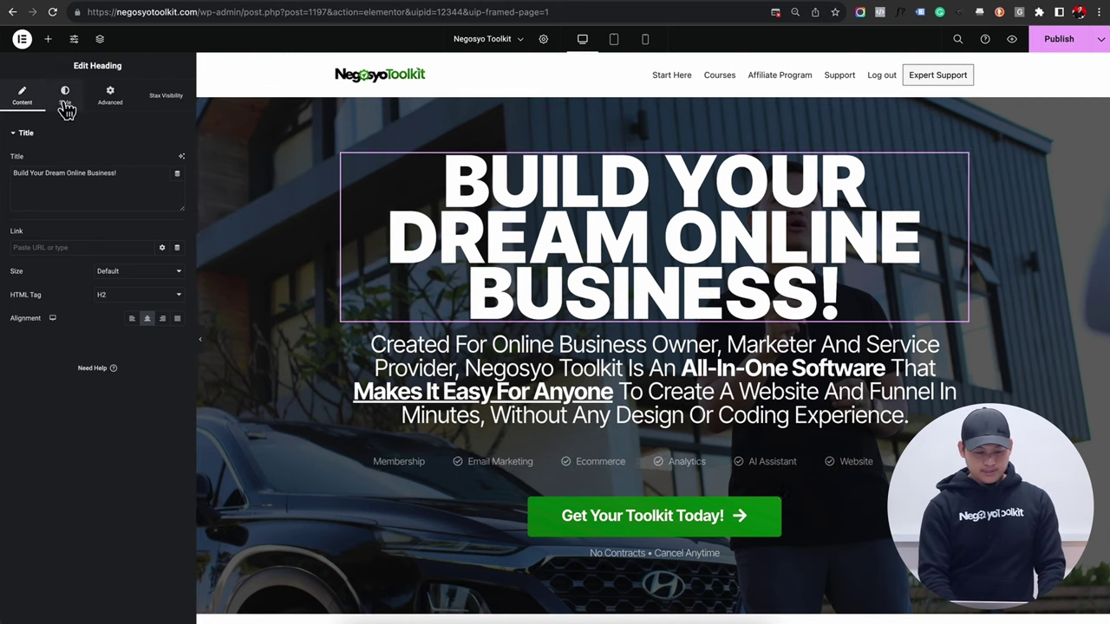
Step: Generate a longer AI version of the hero heading's title and have the AI shorten that text
triple_click(69, 172)
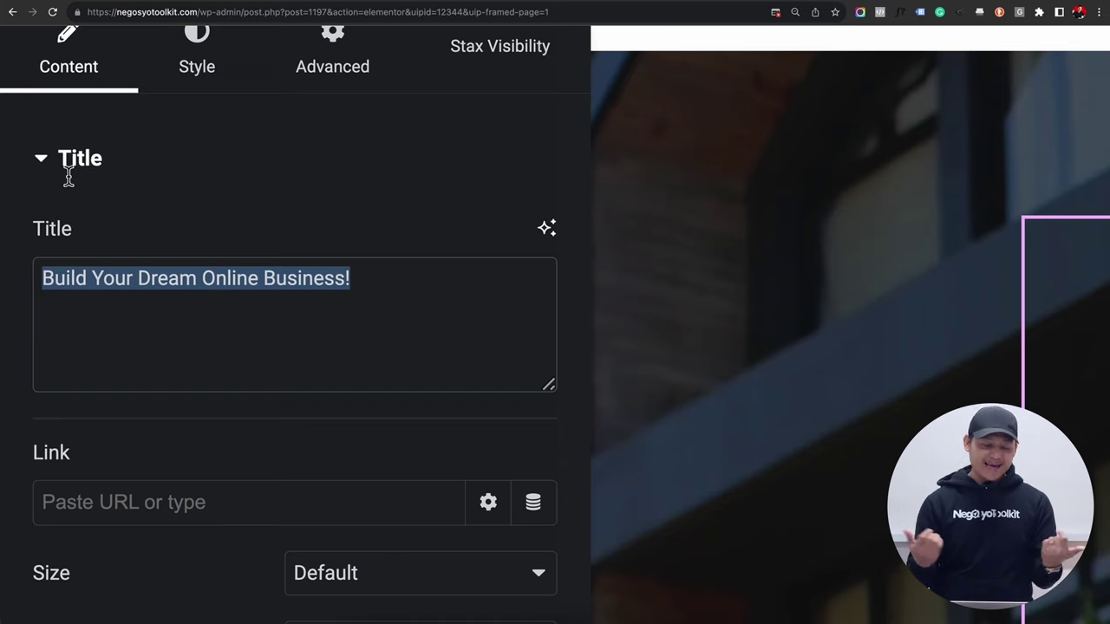
scroll(552, 243, down, 3)
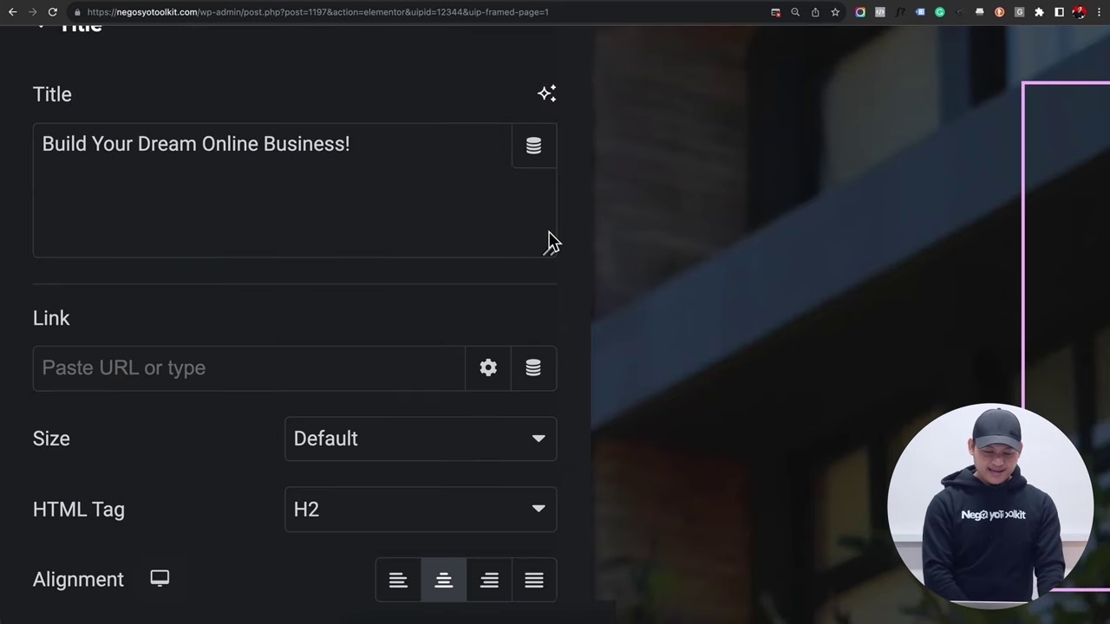
click(546, 93)
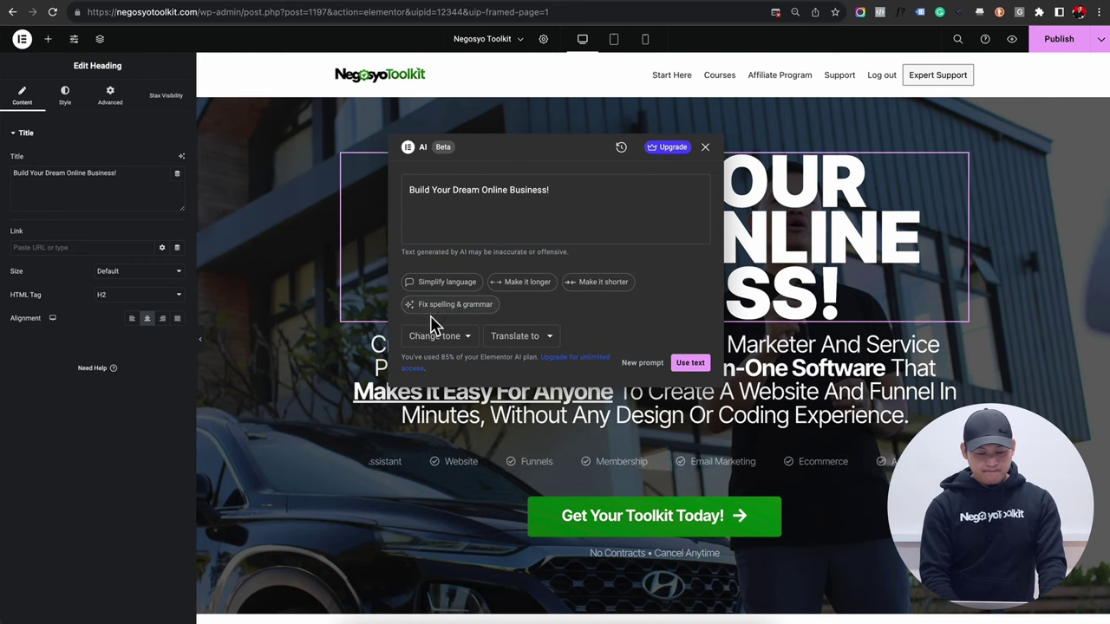
click(537, 291)
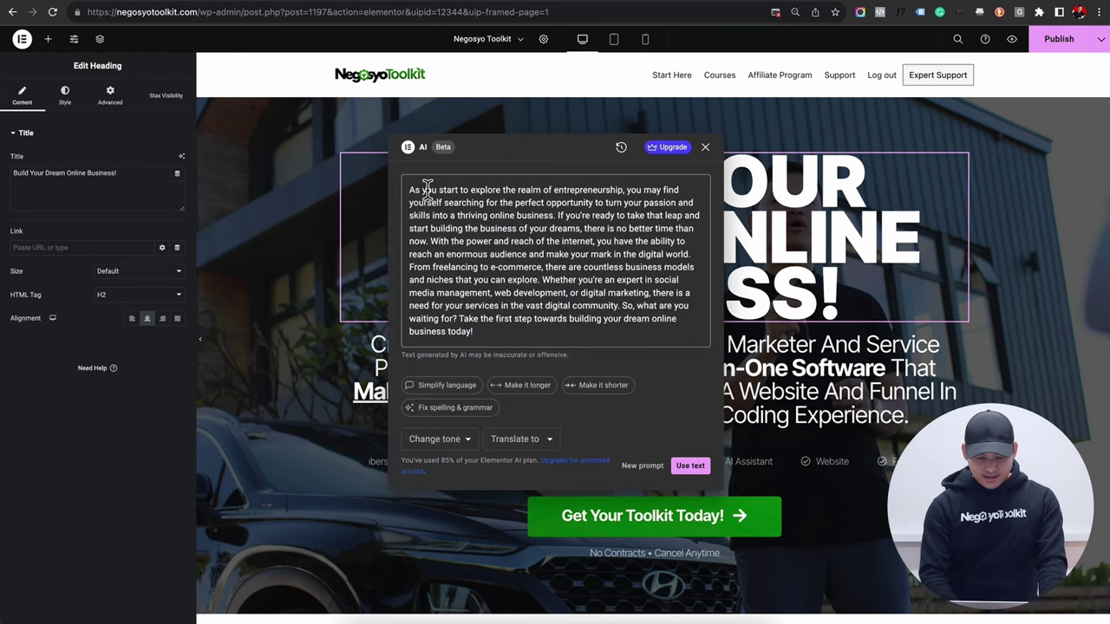
click(599, 387)
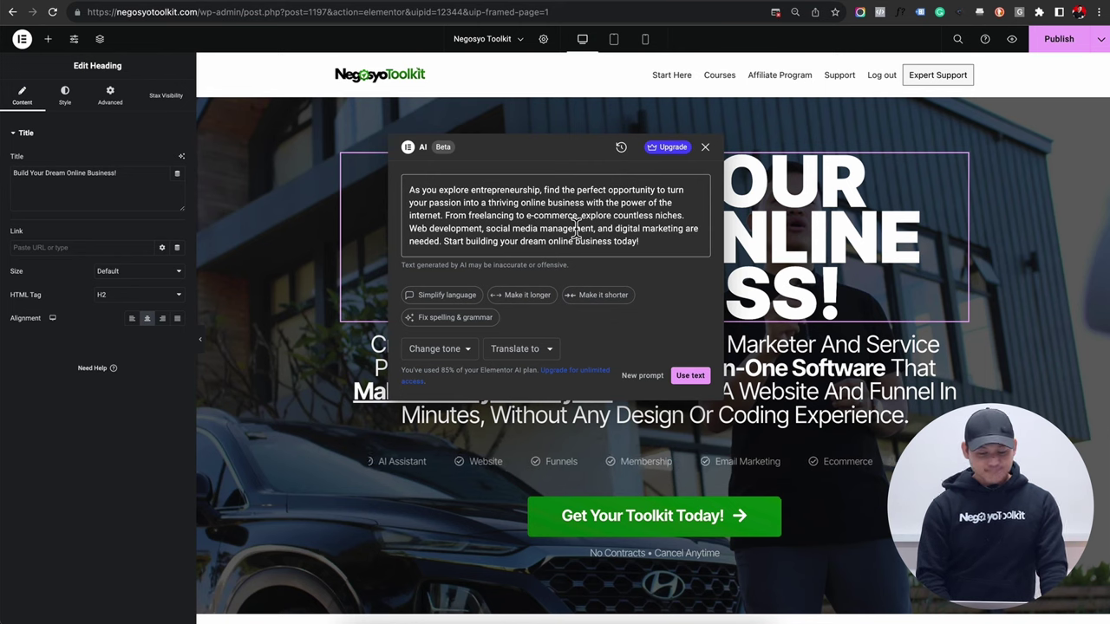
Step: View the AI text tone options without choosing one and close the AI assistant without using the generated text
click(453, 351)
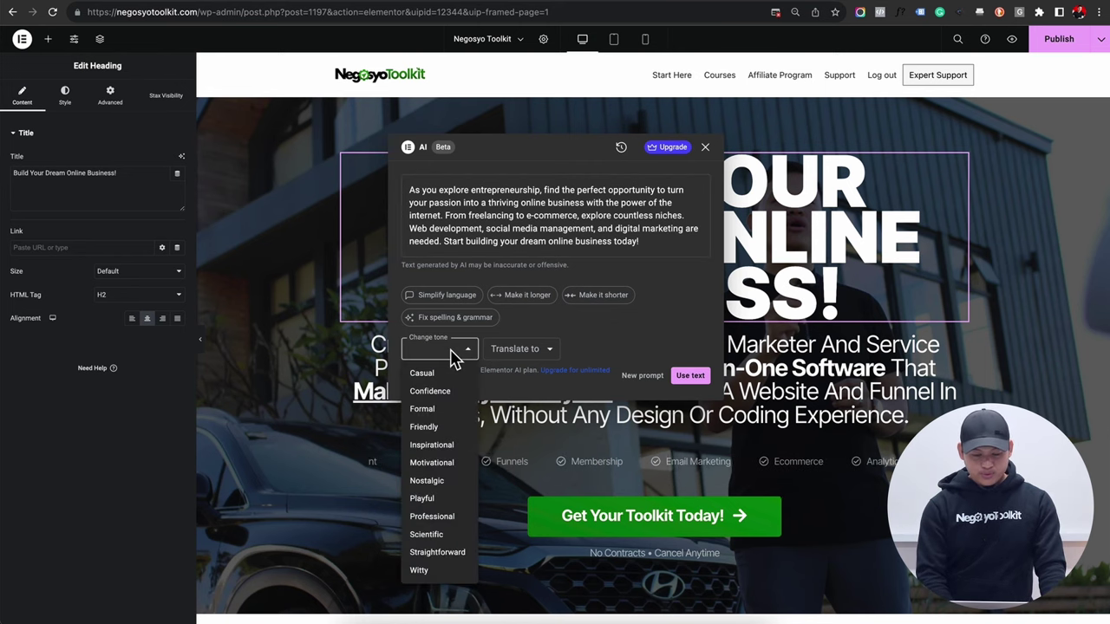
click(559, 249)
double_click(560, 245)
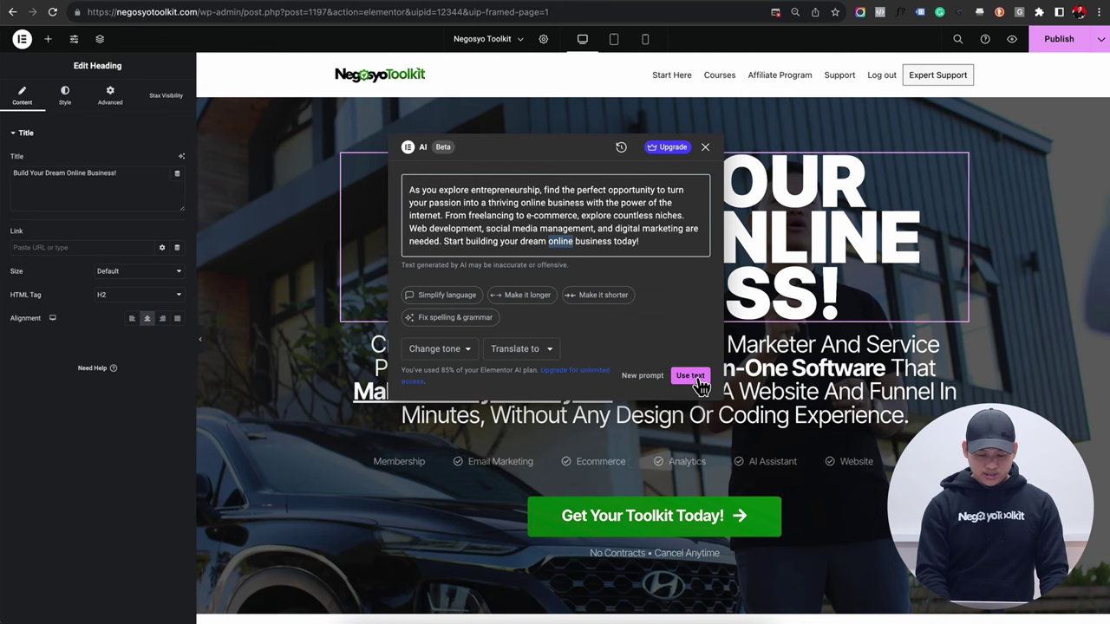
click(707, 148)
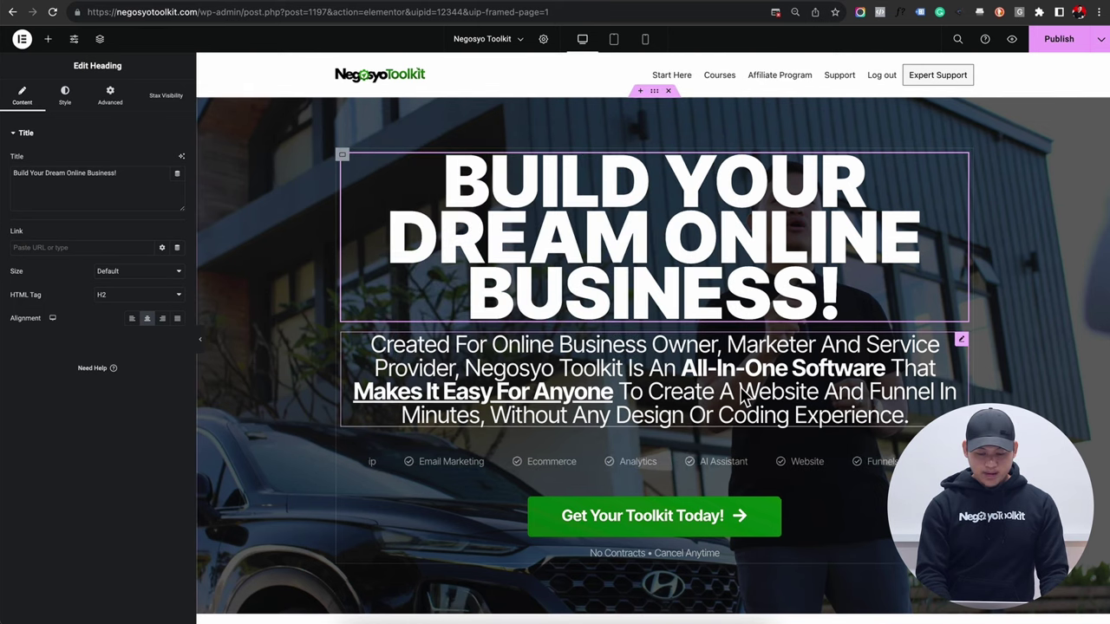
Step: Have the Elementor AI fix the spelling and grammar of the subheading below the hero heading
click(739, 388)
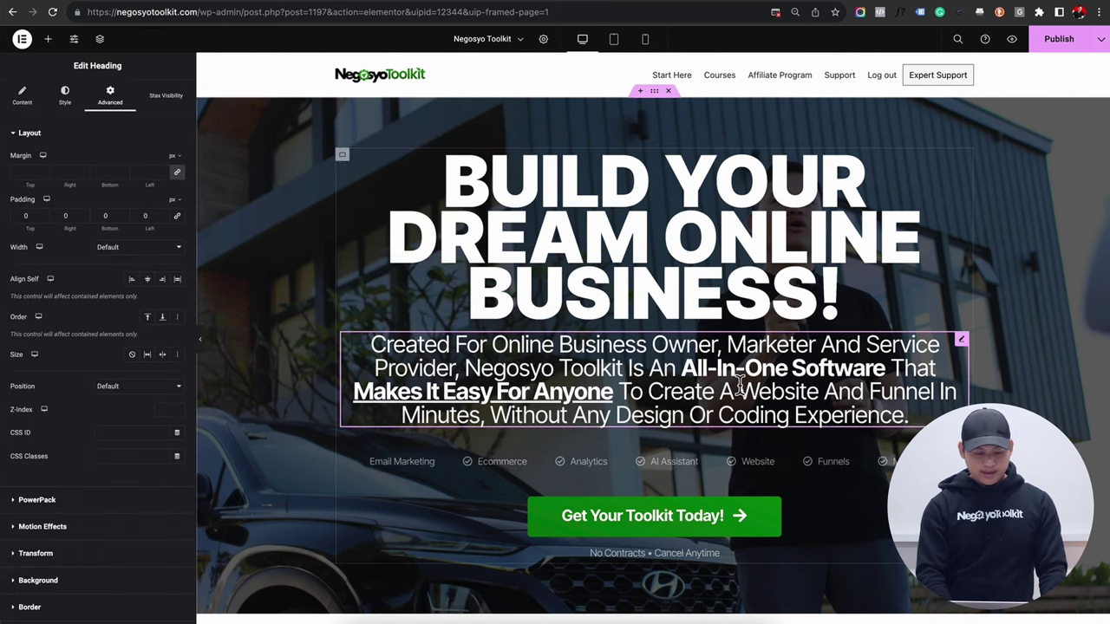
click(24, 98)
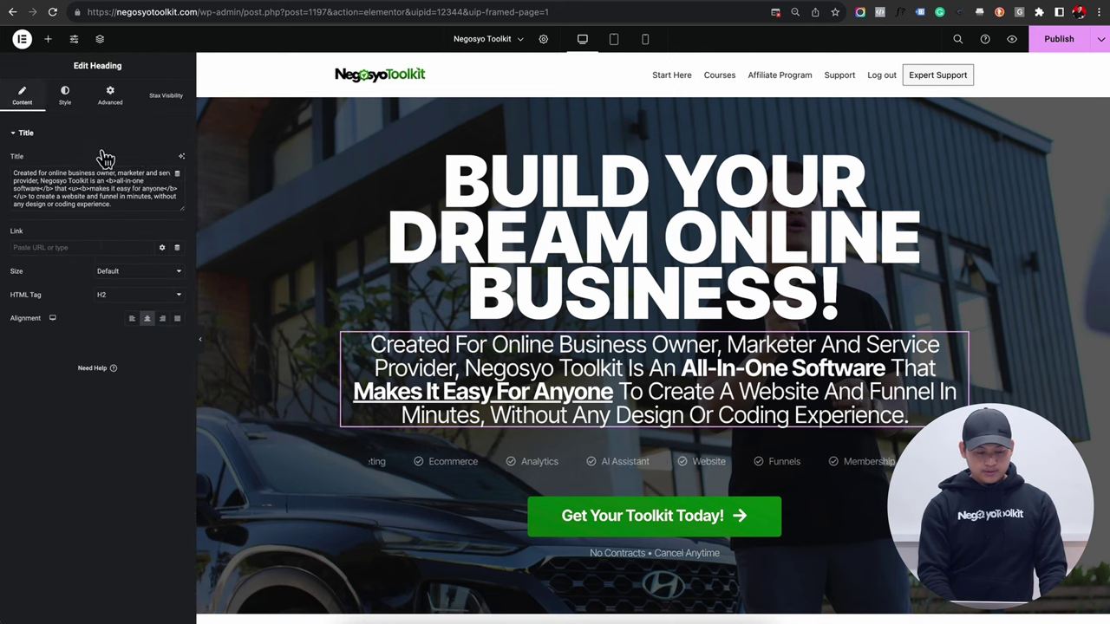
click(181, 157)
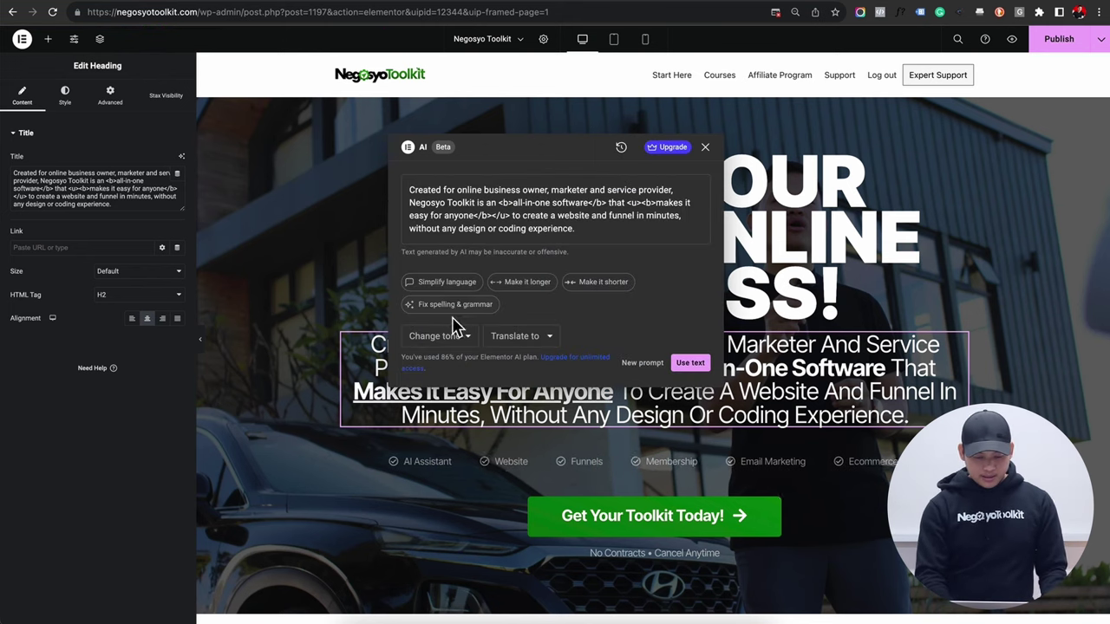
click(454, 308)
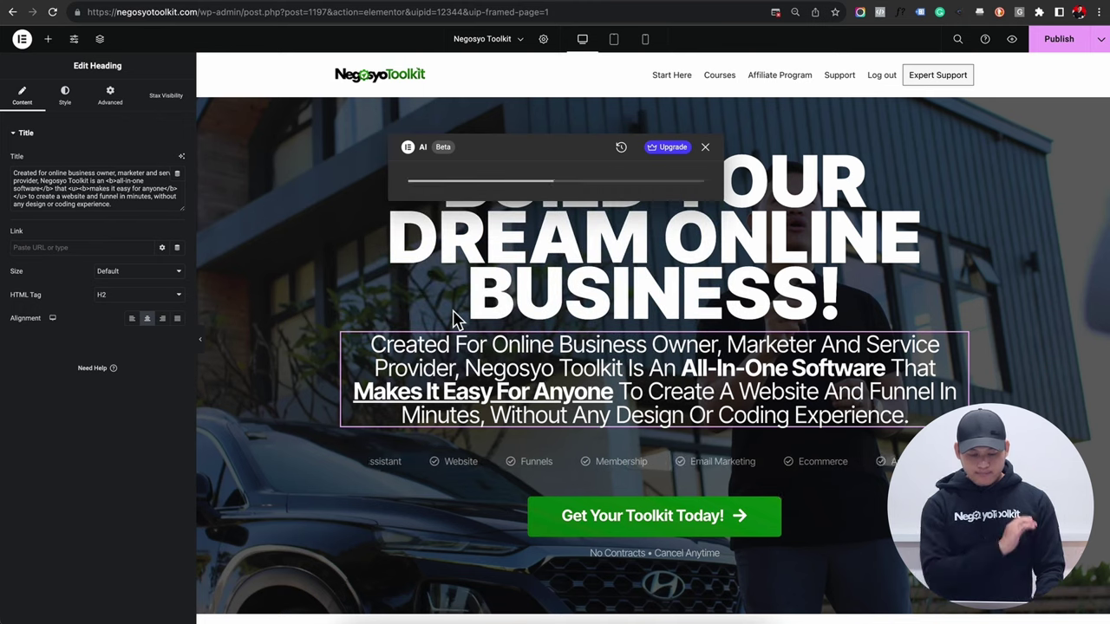